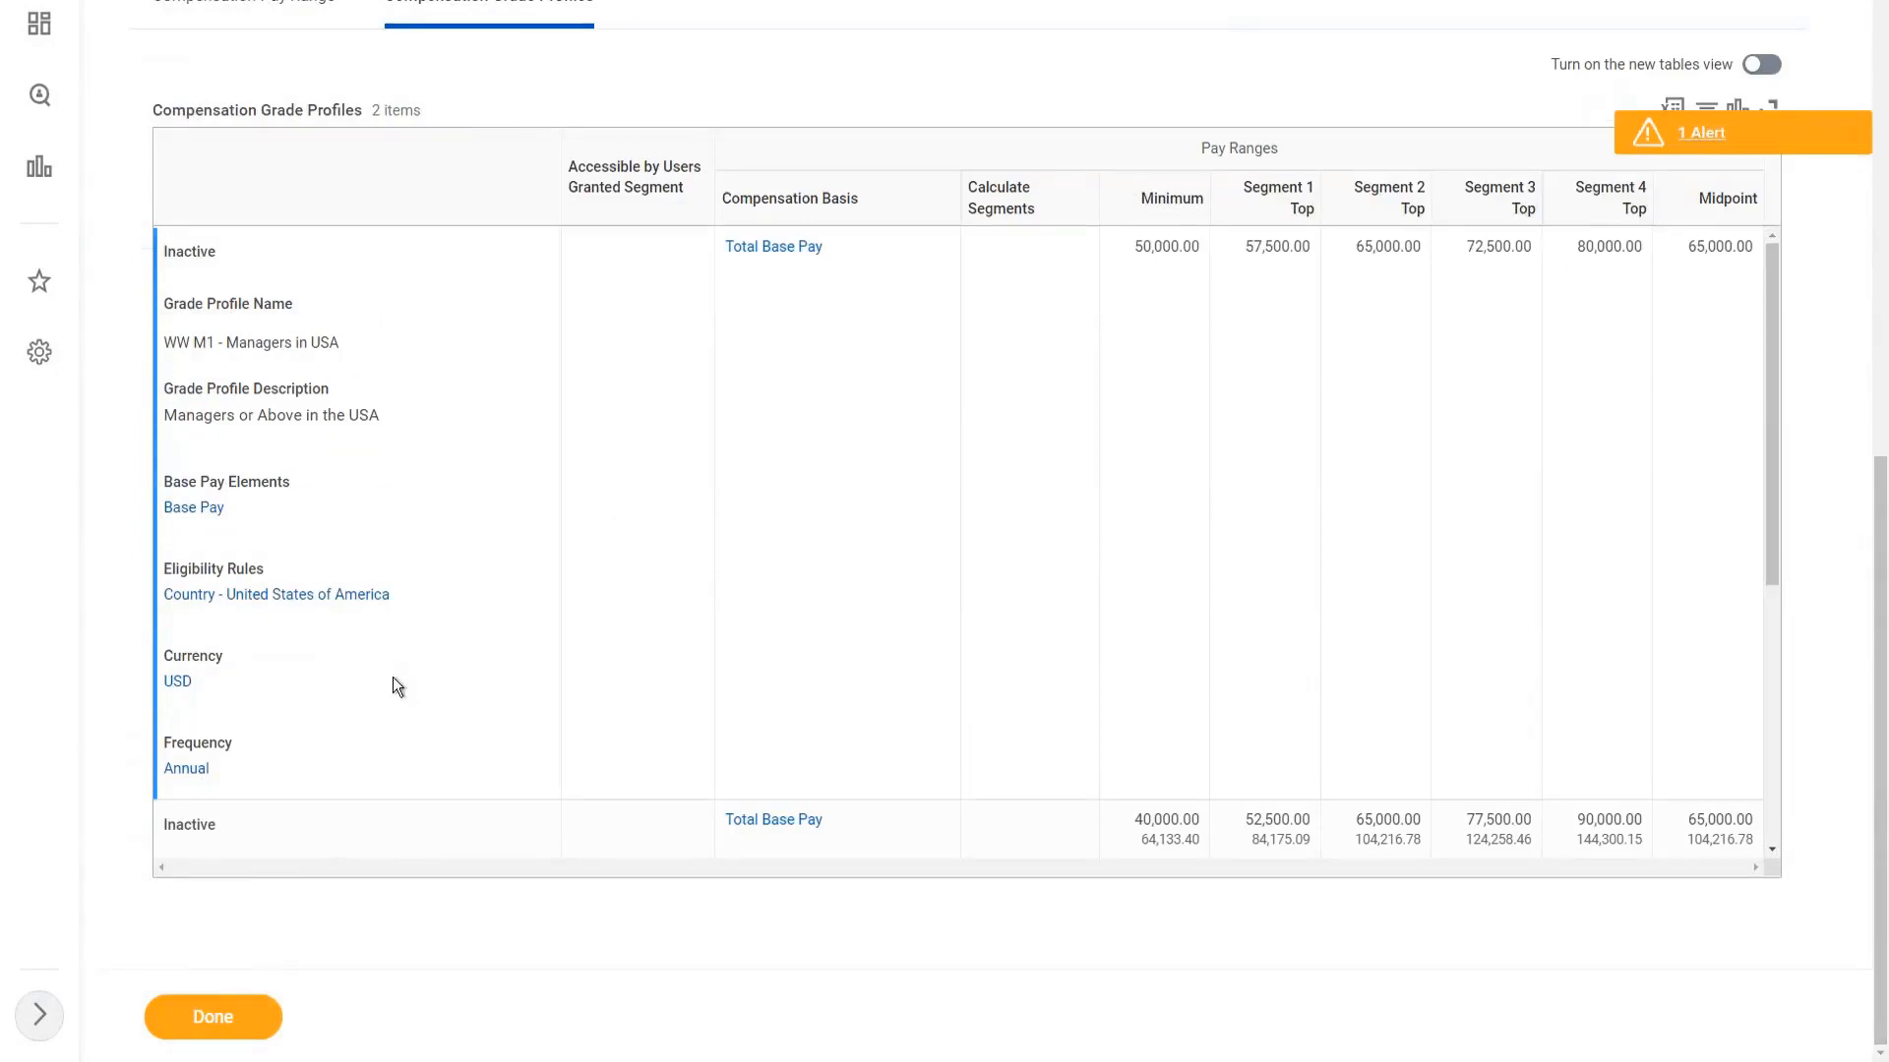
Step: Compare the pay ranges, eligibility rules and currencies of the USA and UK manager grade profiles
scroll(384, 673, down, 3)
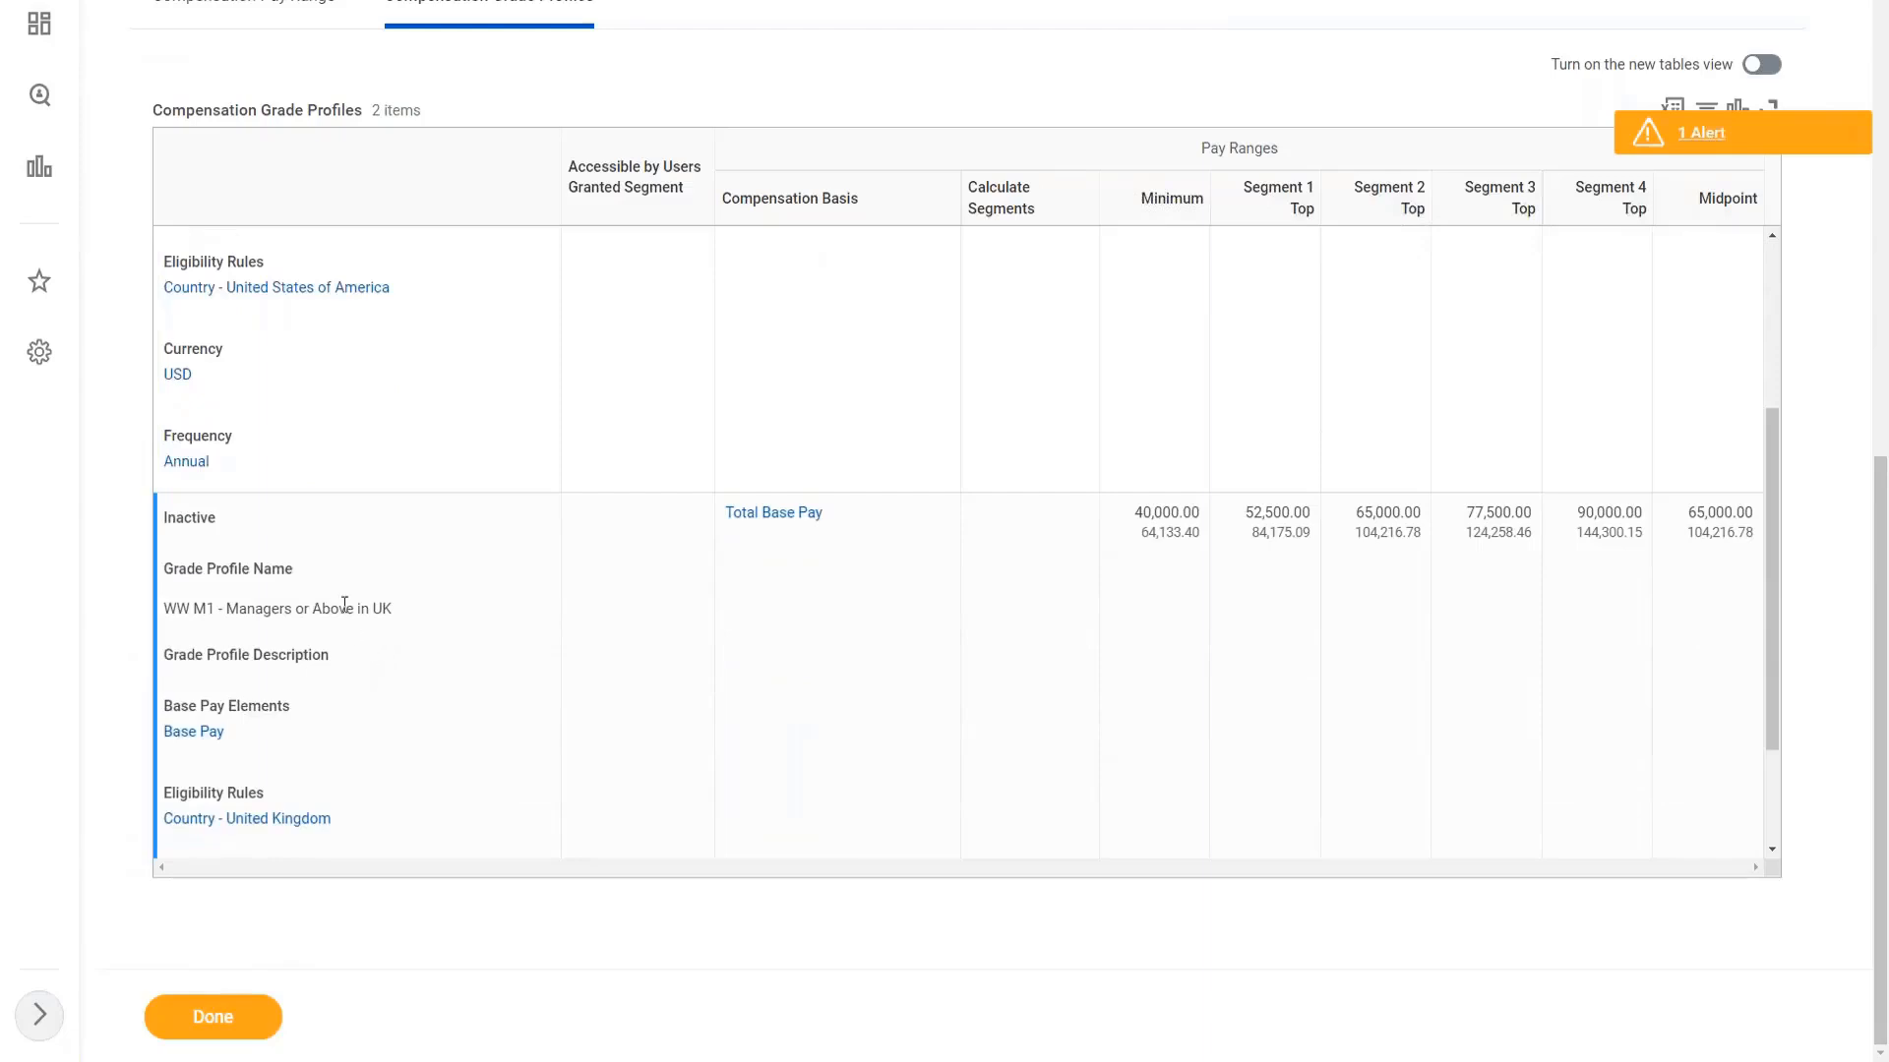
scroll(382, 603, down, 1)
mouse_move(1172, 421)
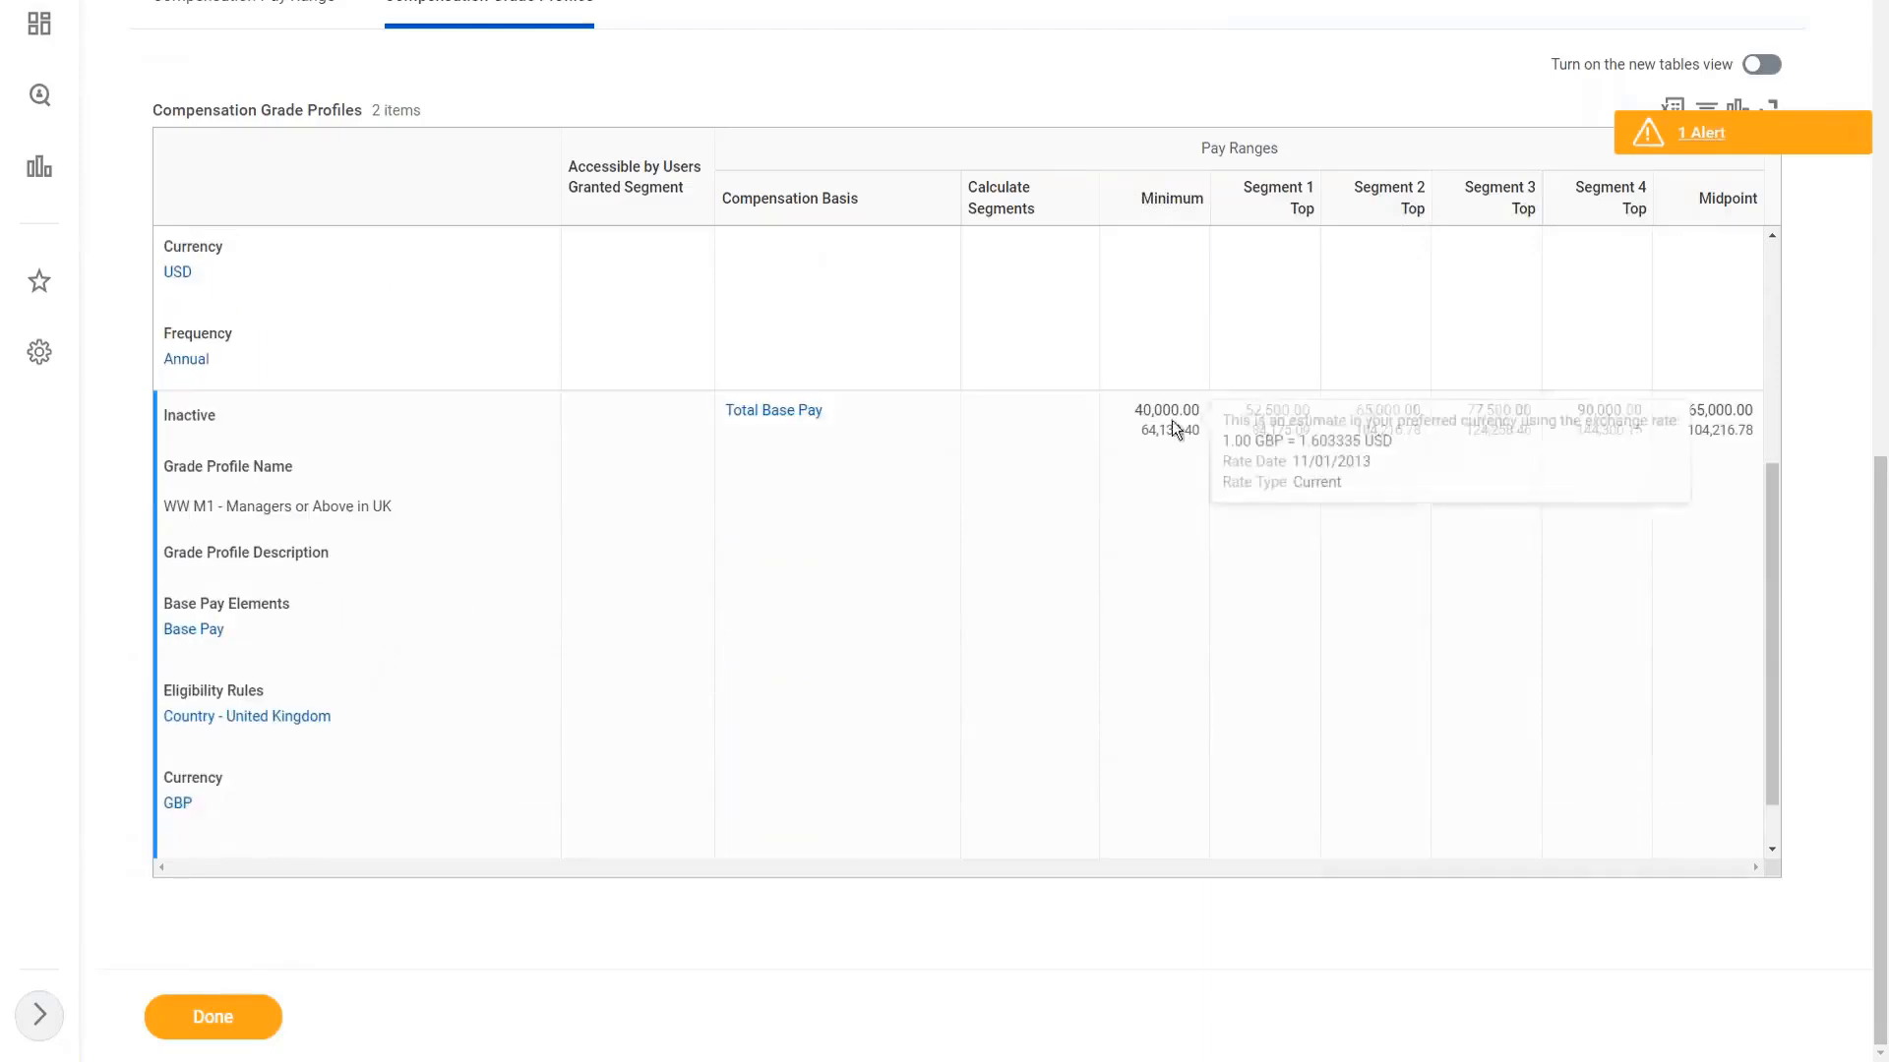
mouse_move(1604, 414)
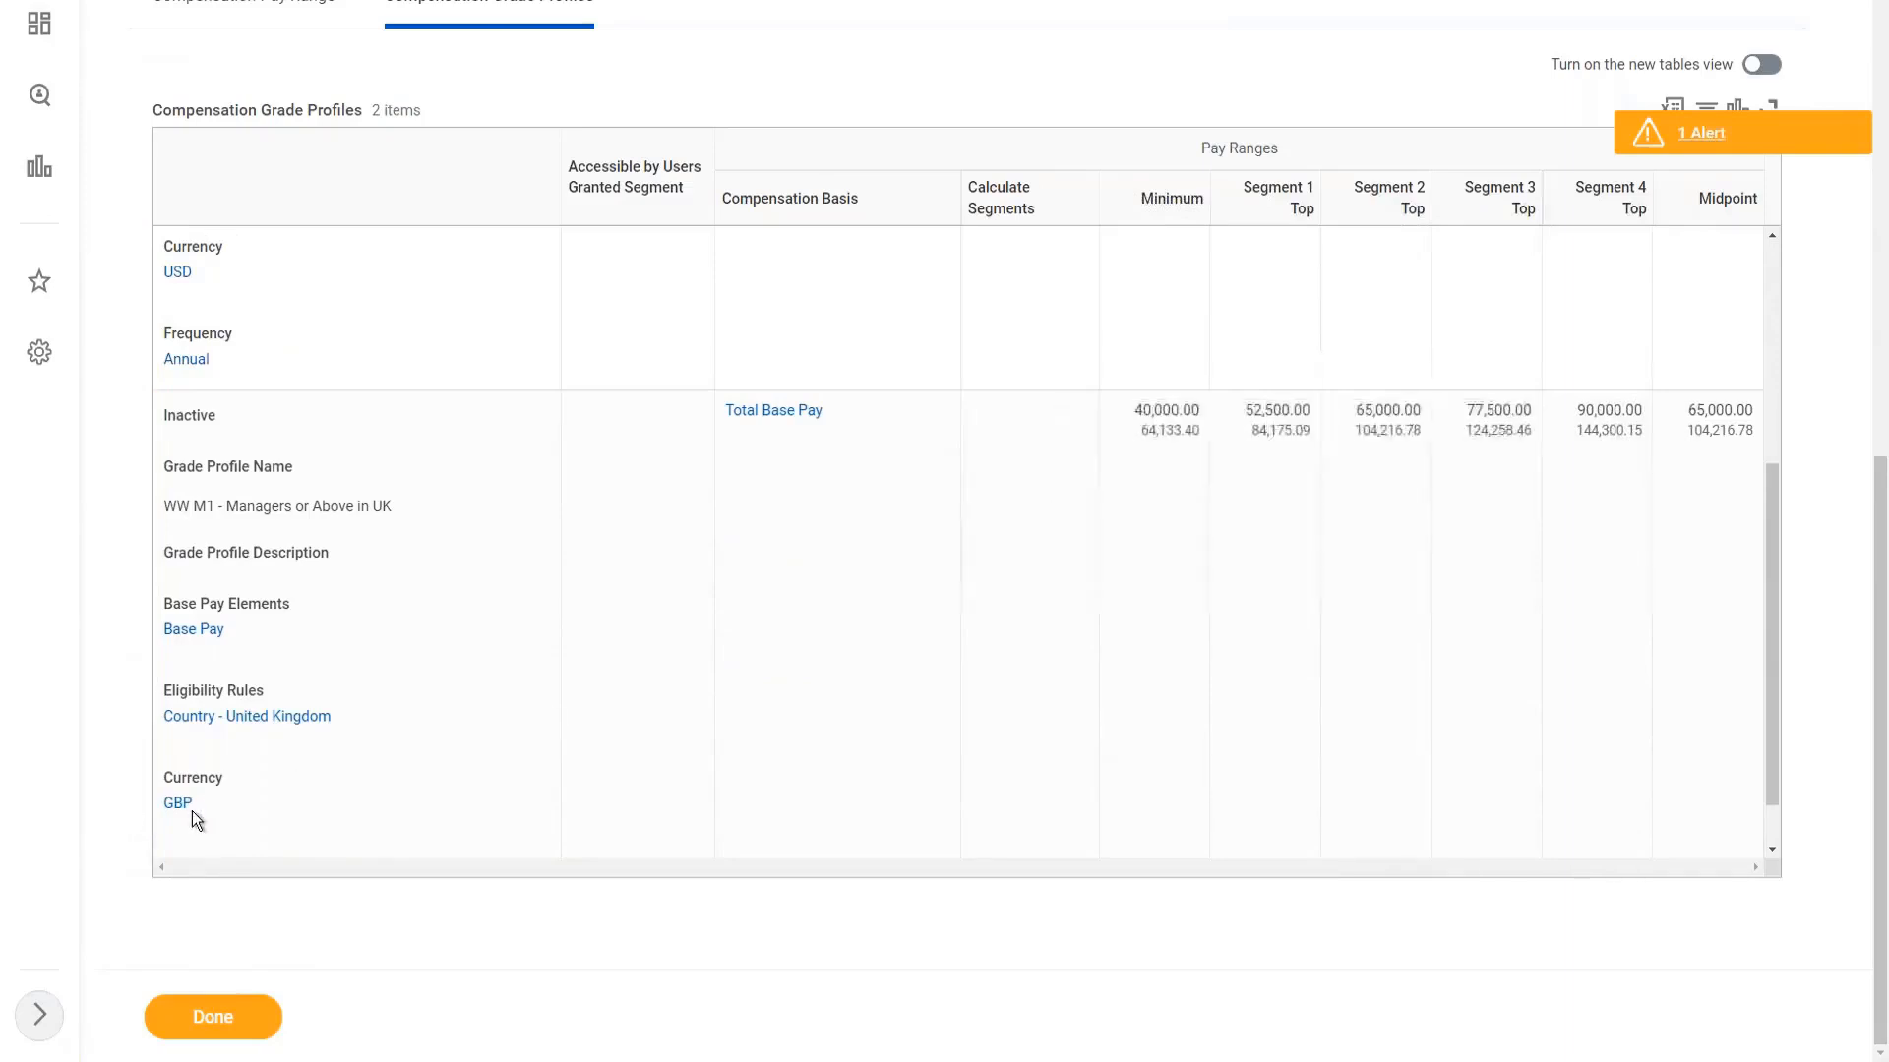
mouse_move(176, 808)
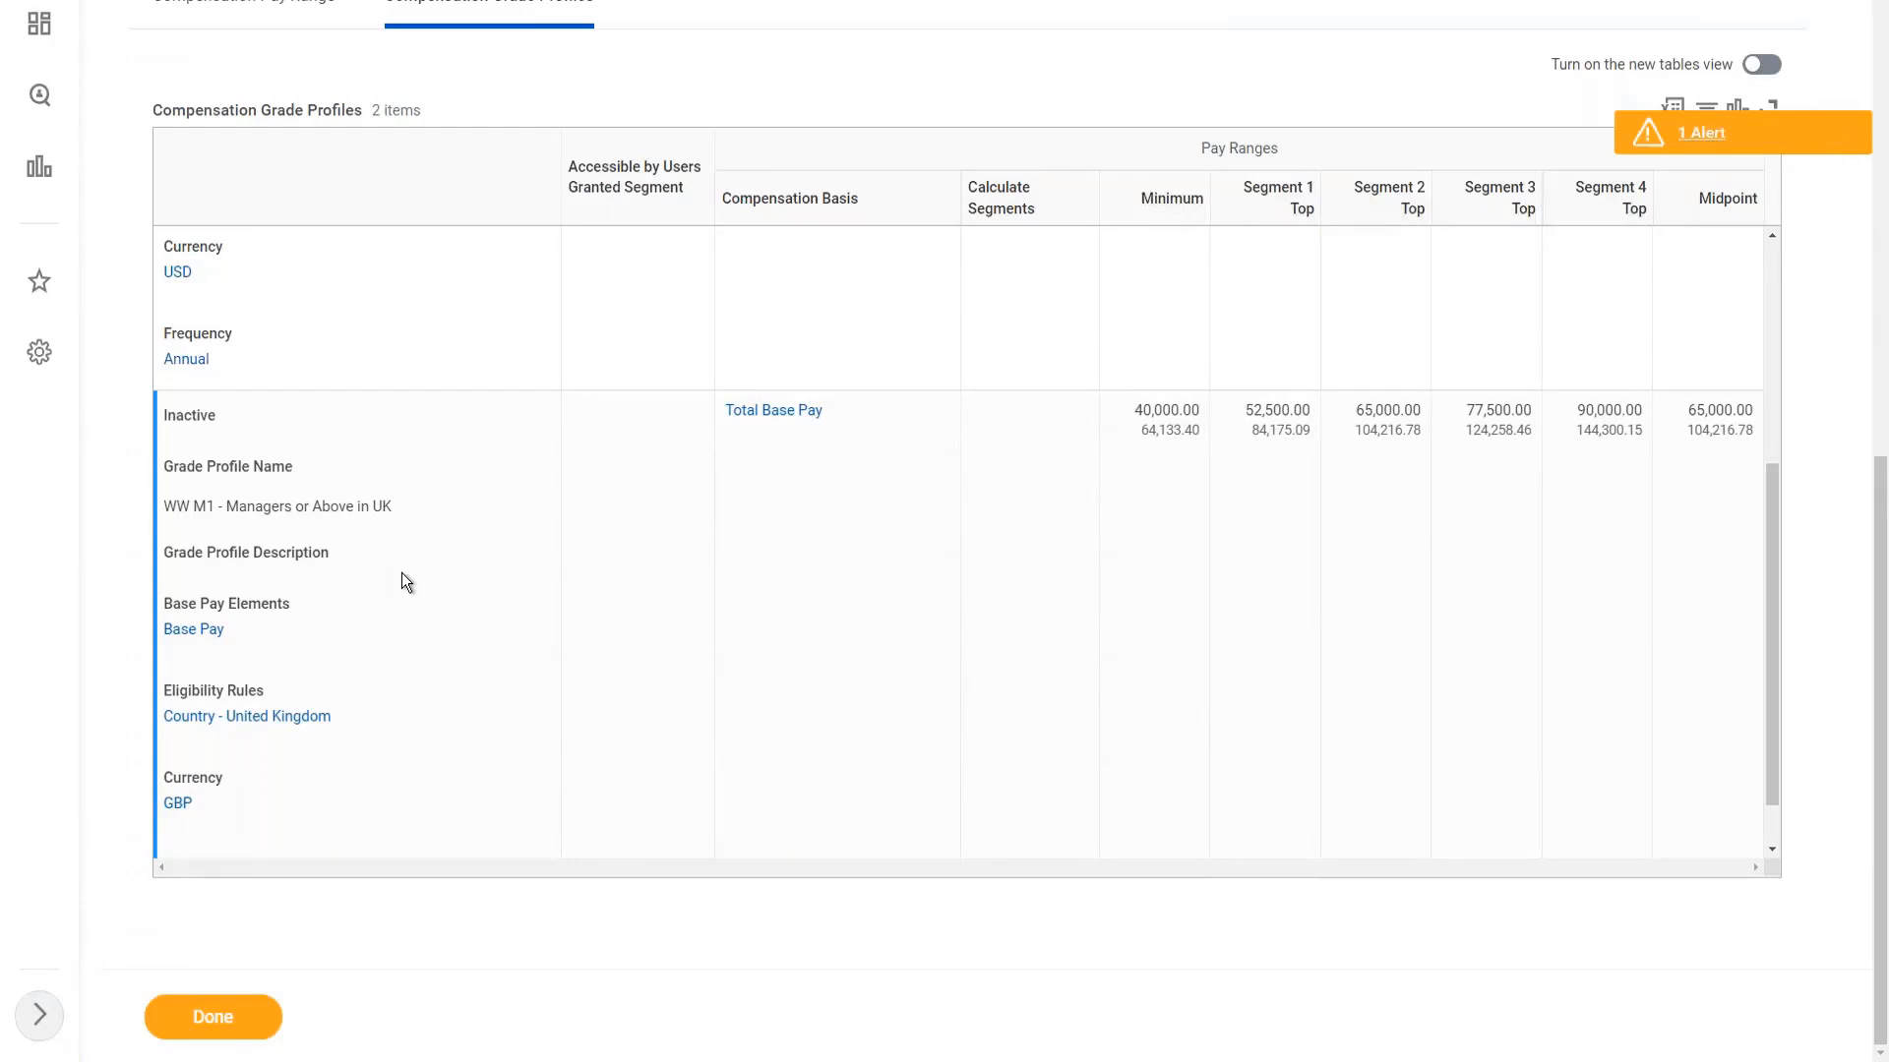
scroll(399, 580, up, 2)
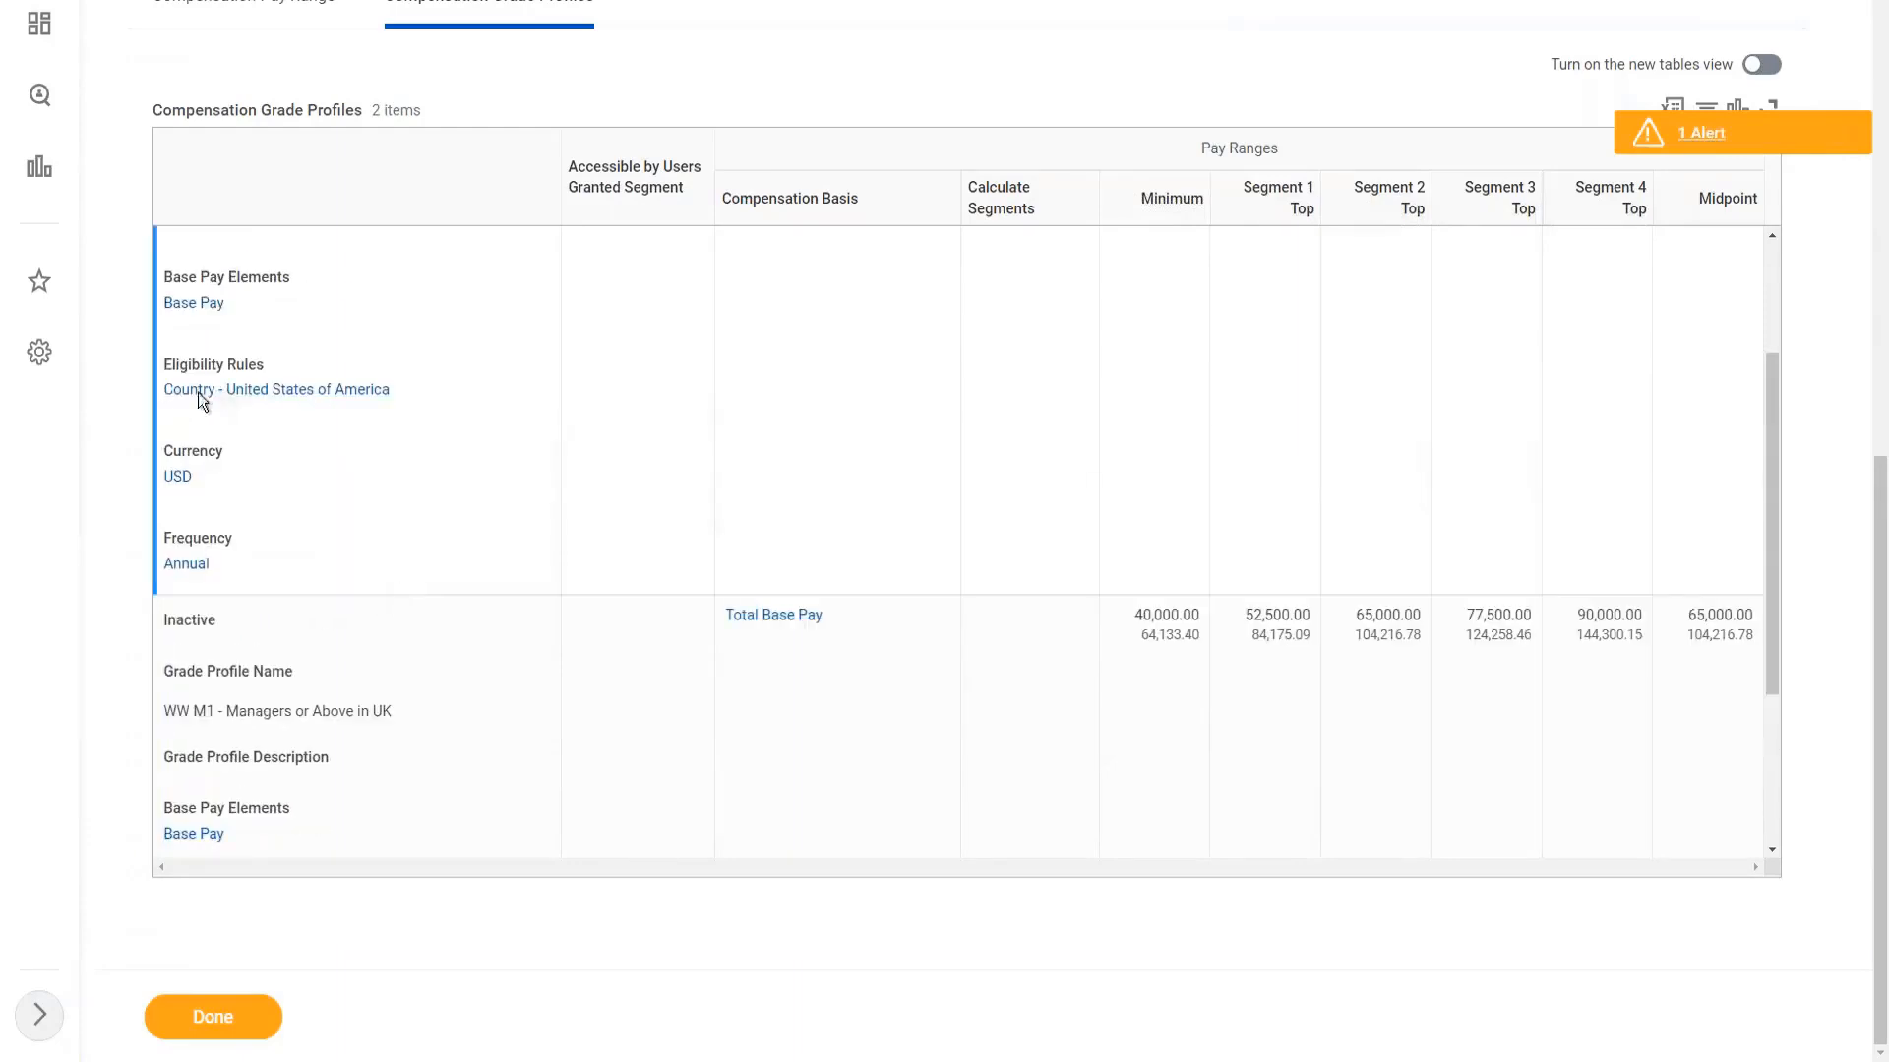
mouse_move(199, 393)
scroll(919, 405, up, 2)
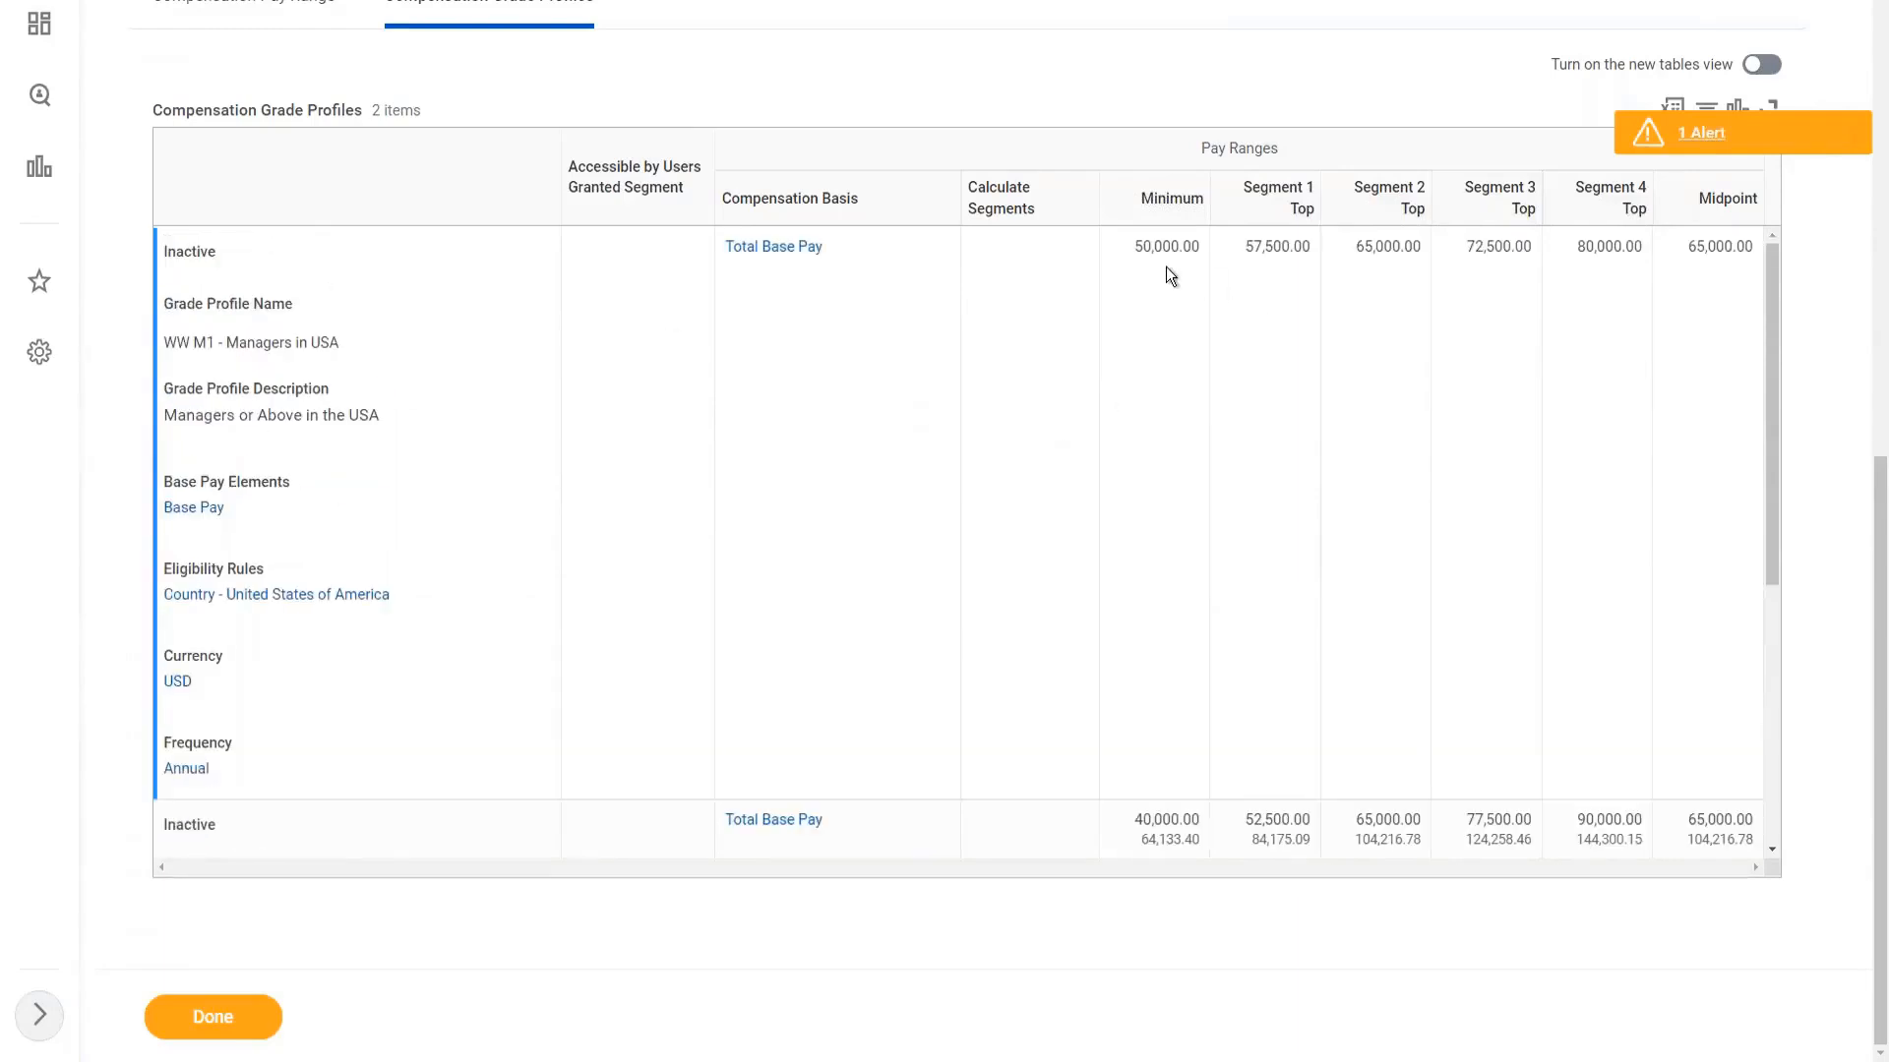
scroll(1094, 476, down, 3)
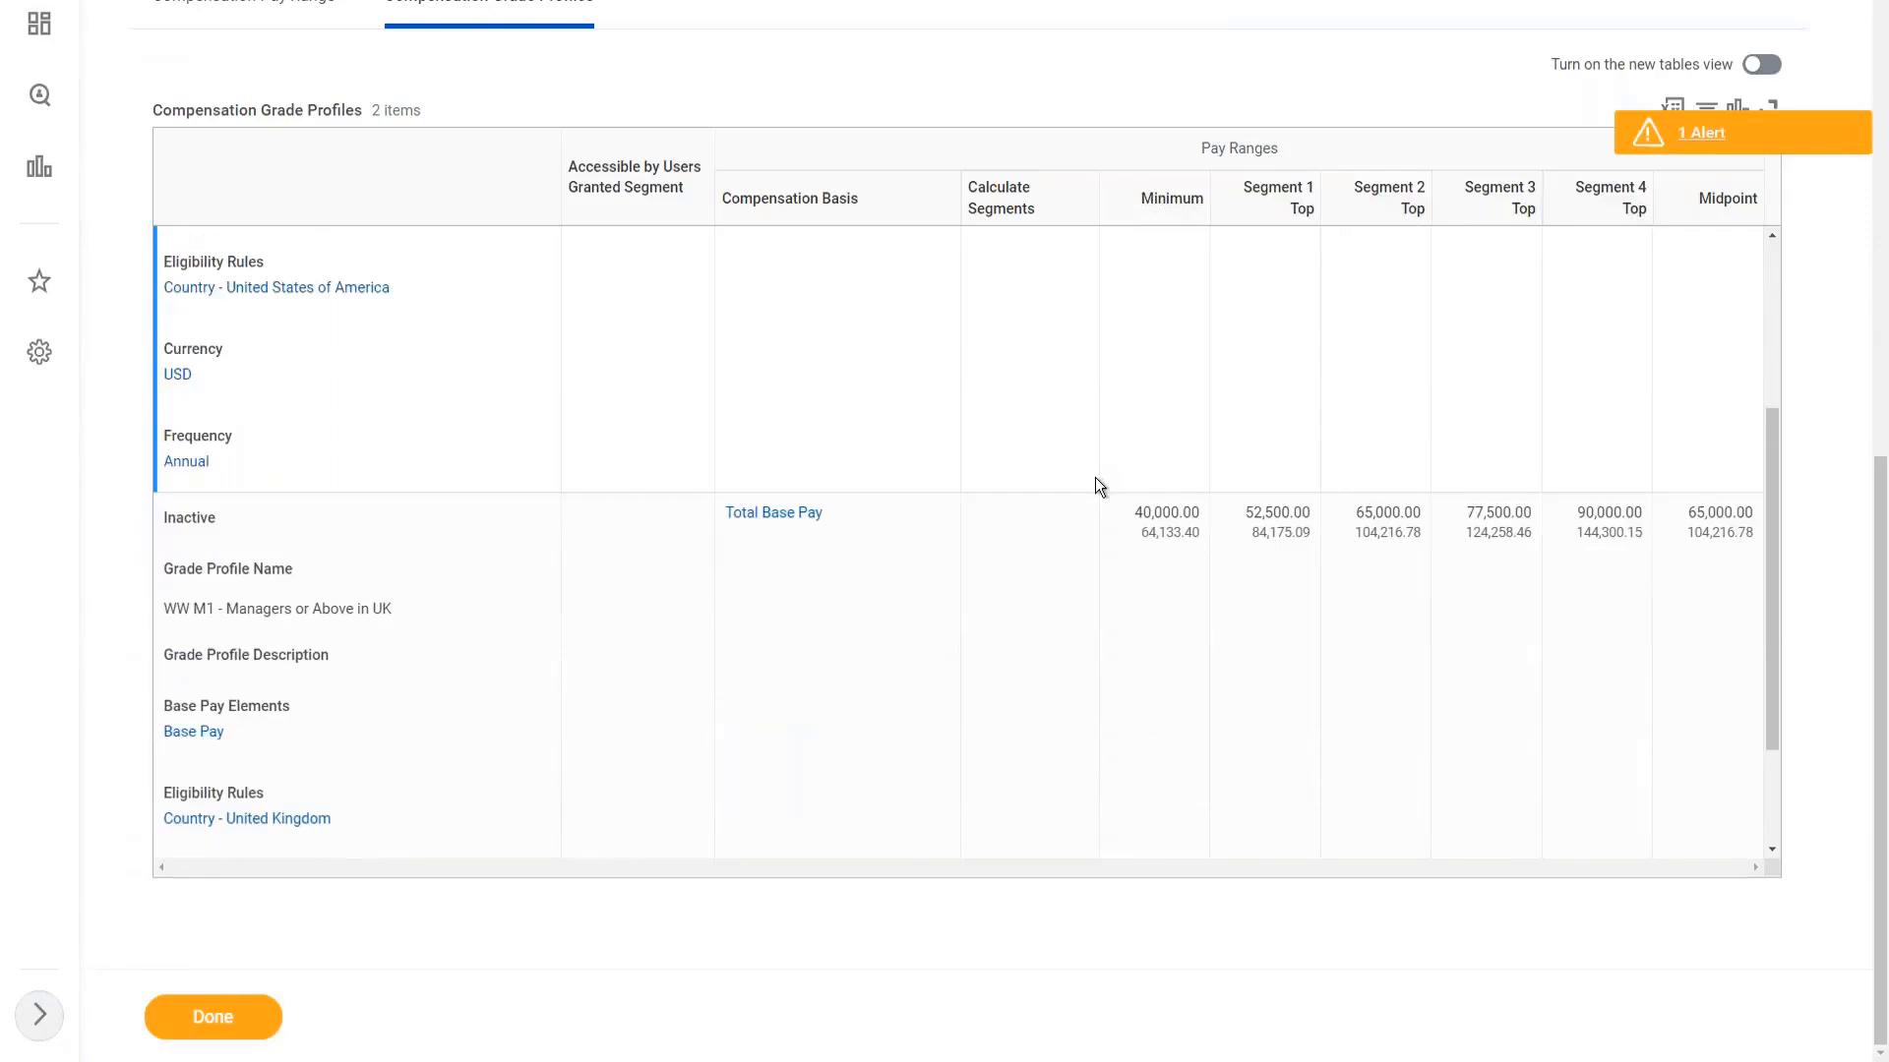
scroll(1095, 476, down, 1)
mouse_move(205, 730)
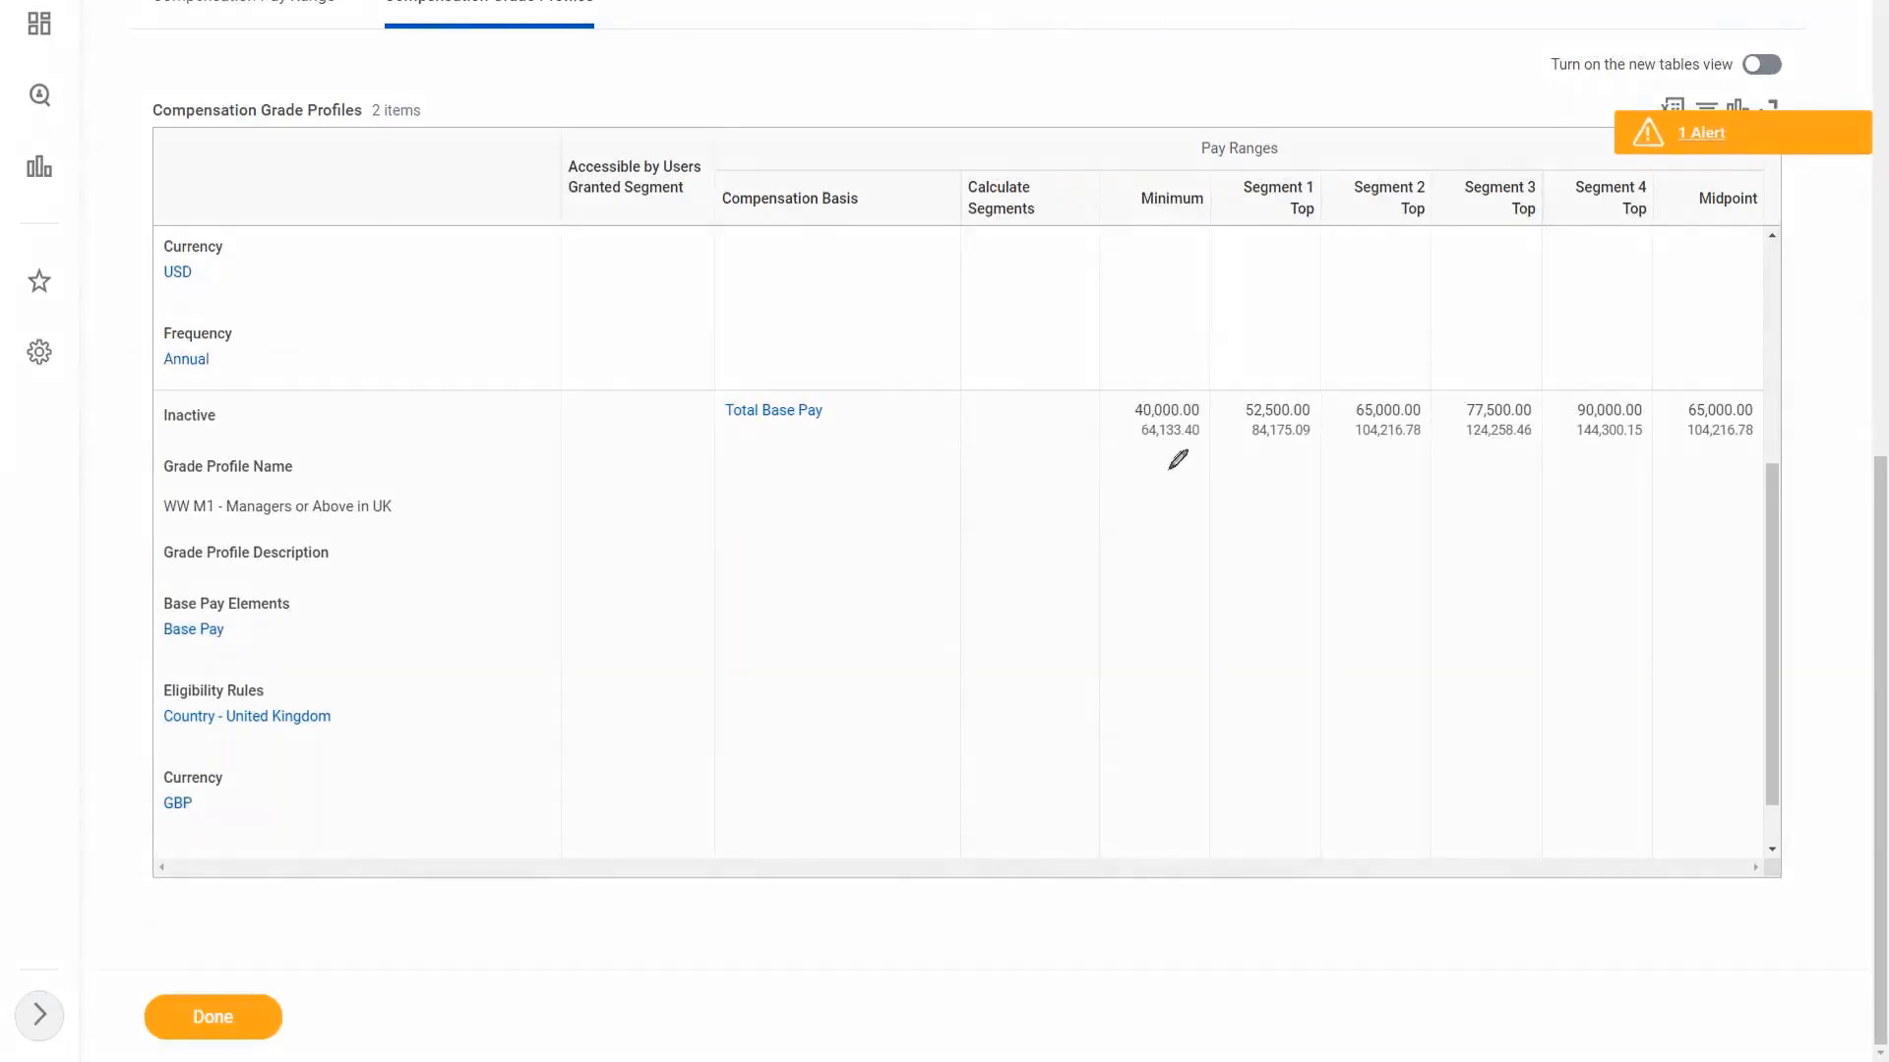
Step: Examine the UK grade profile's minimum, Segment 3 top and midpoint pay values in relation to its currency
mouse_move(1182, 463)
mouse_down()
mouse_move(1233, 394)
mouse_move(1227, 366)
mouse_move(1139, 358)
mouse_move(1096, 423)
mouse_move(1187, 459)
mouse_up()
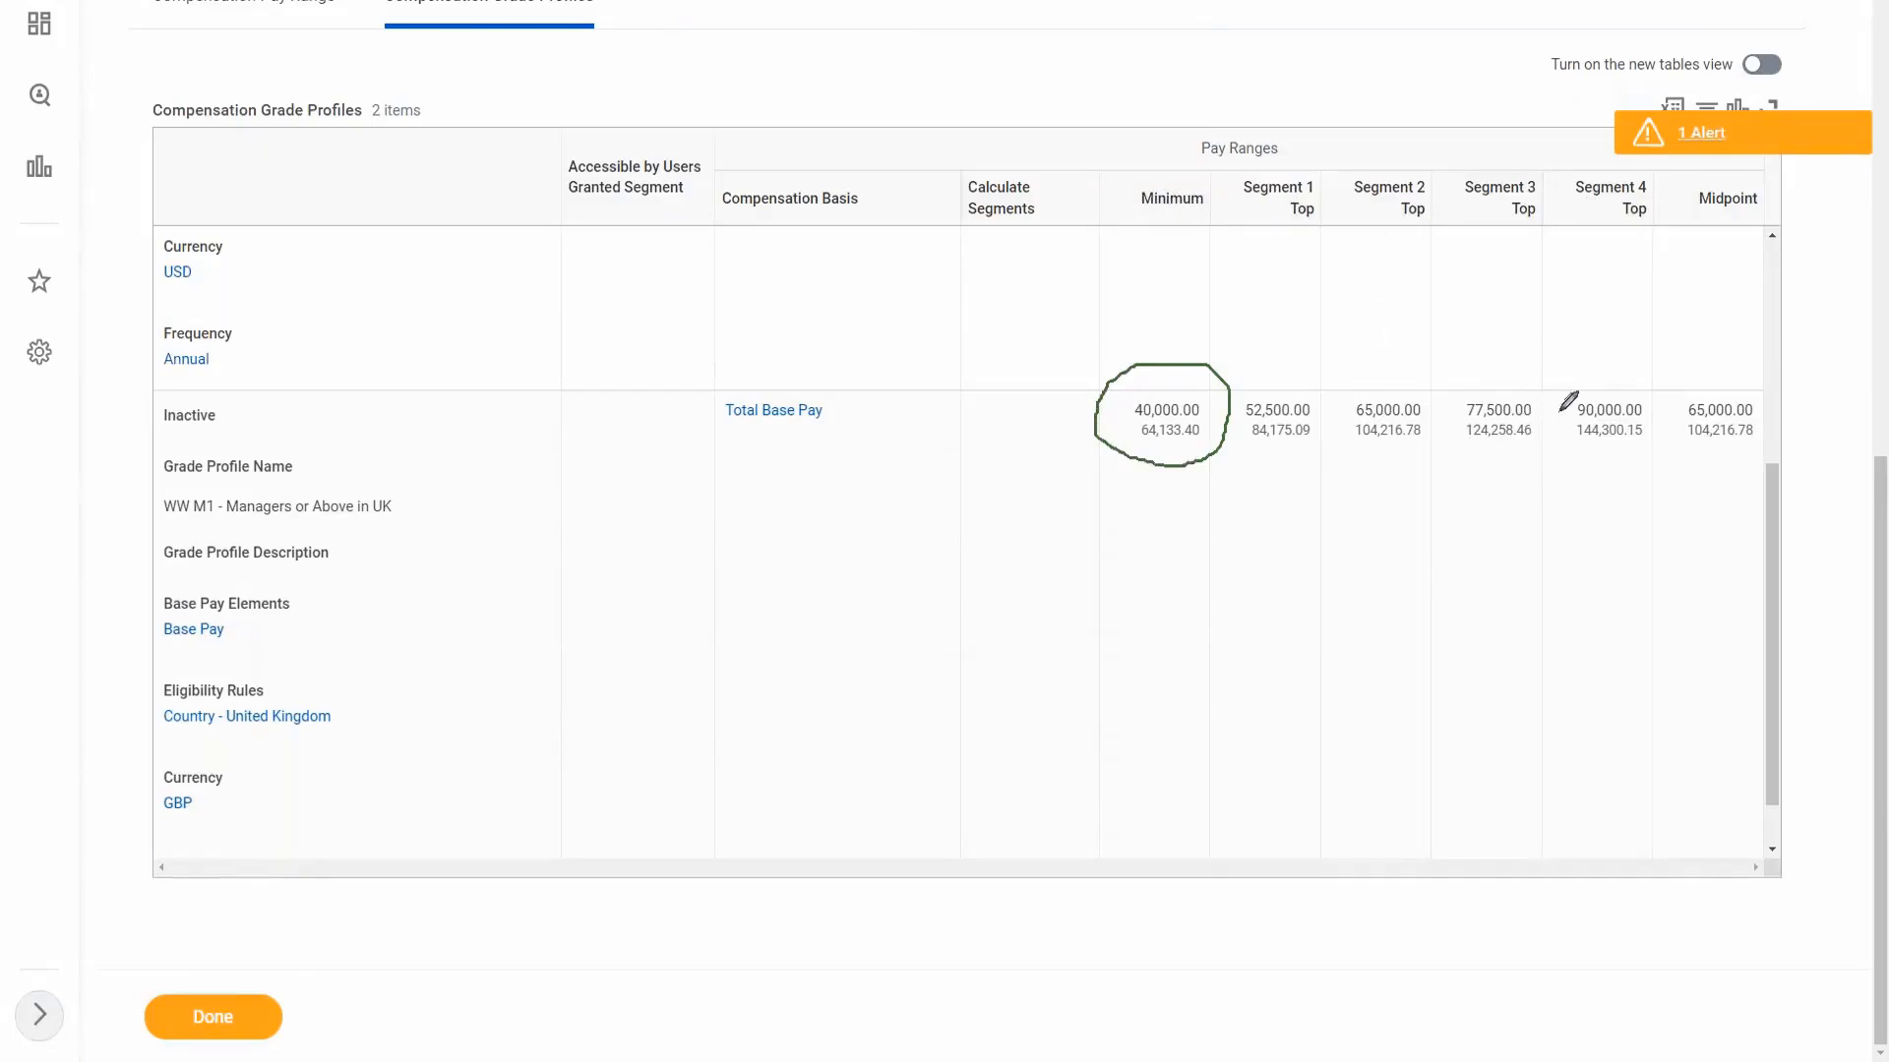
mouse_move(1559, 412)
mouse_down()
mouse_move(1507, 371)
mouse_move(1452, 438)
mouse_move(1548, 430)
mouse_move(1558, 399)
mouse_up()
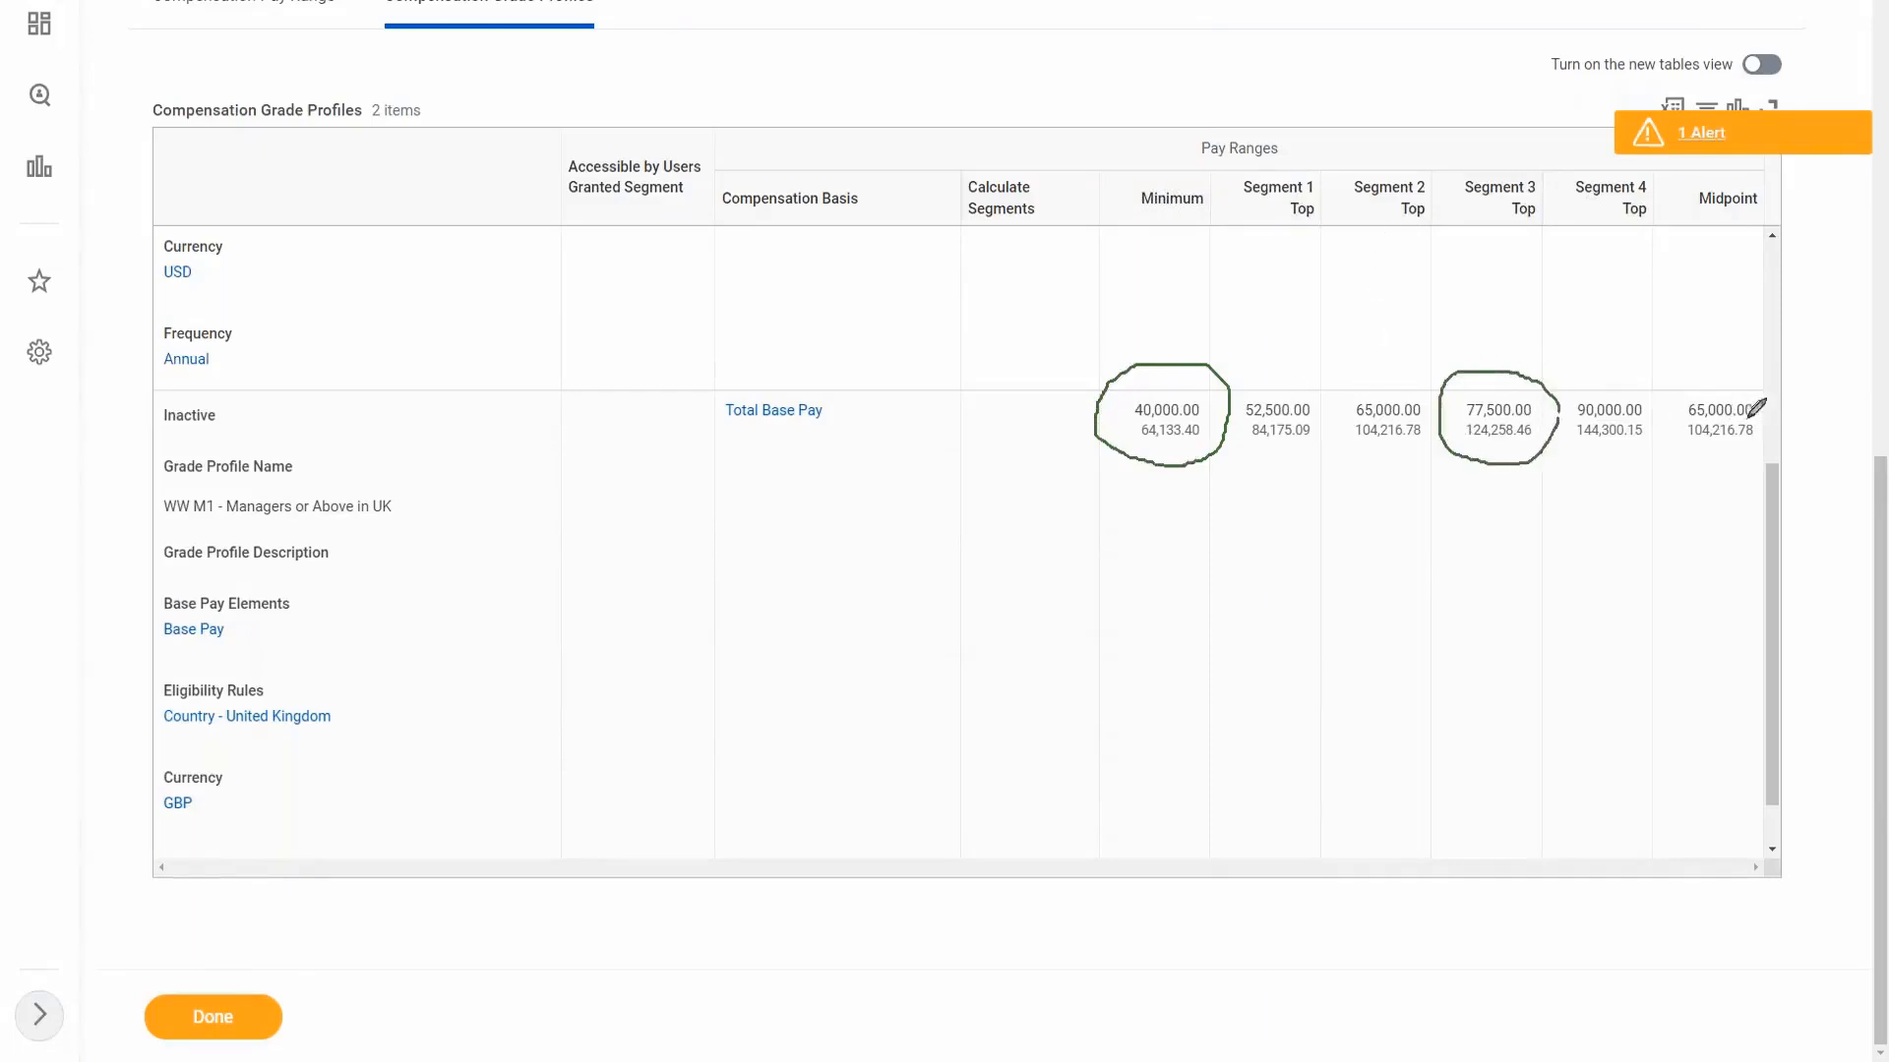
mouse_move(1777, 374)
mouse_down()
mouse_move(1657, 463)
mouse_move(1788, 388)
mouse_up()
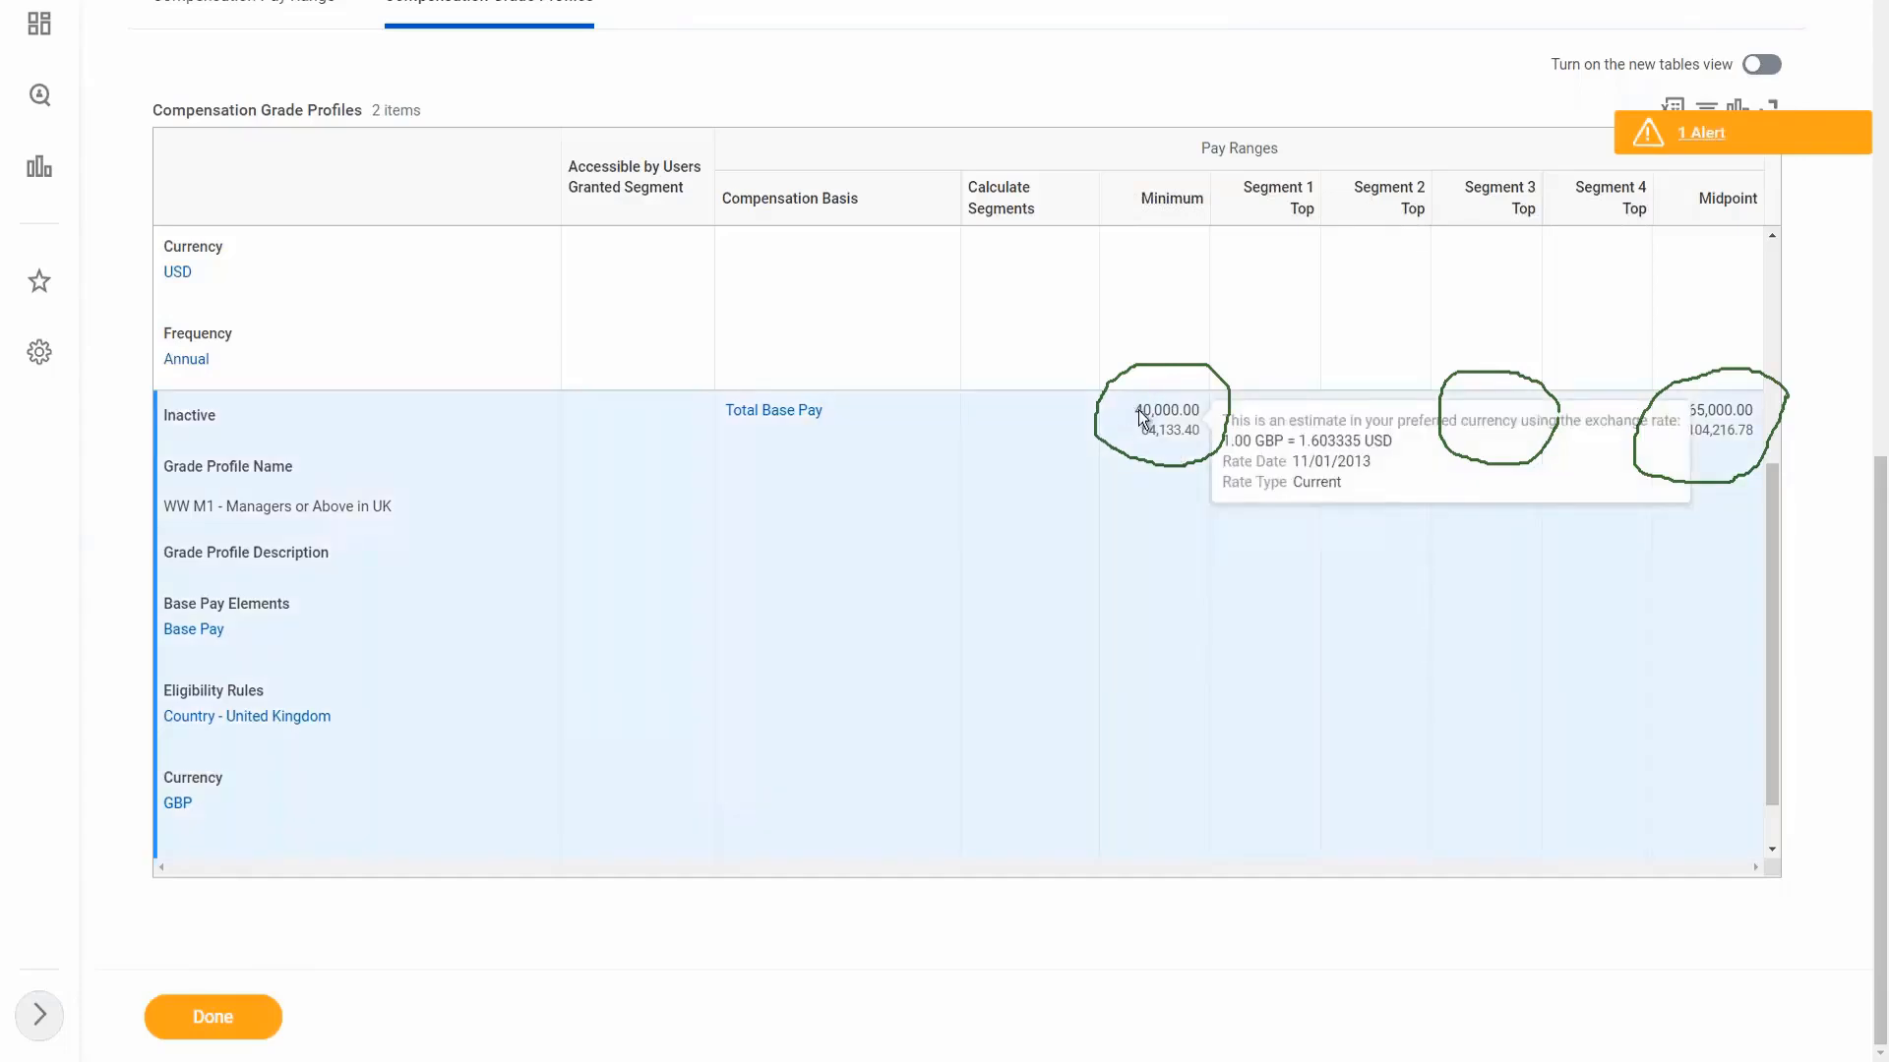
drag(1137, 410, 1188, 410)
click(1163, 436)
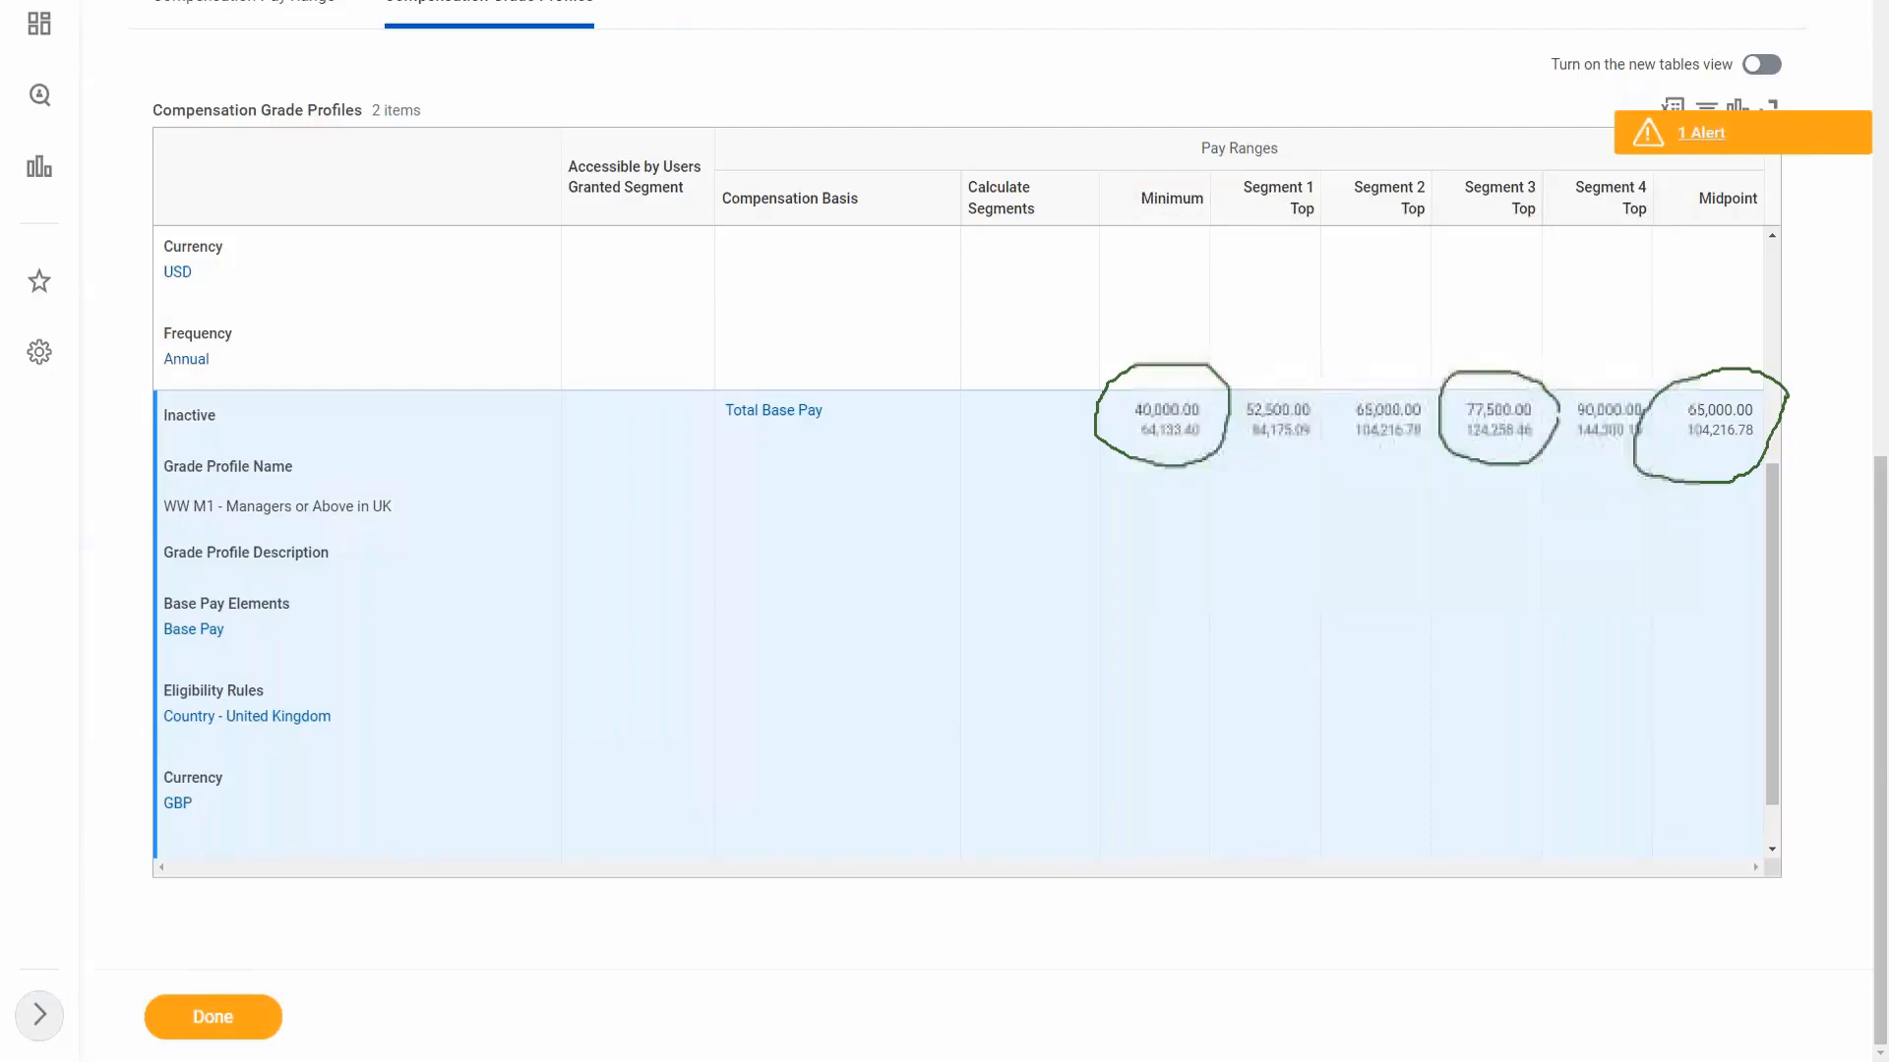
mouse_move(1102, 401)
mouse_down()
mouse_move(315, 637)
mouse_move(197, 795)
mouse_move(185, 752)
mouse_move(209, 793)
mouse_move(241, 784)
mouse_up()
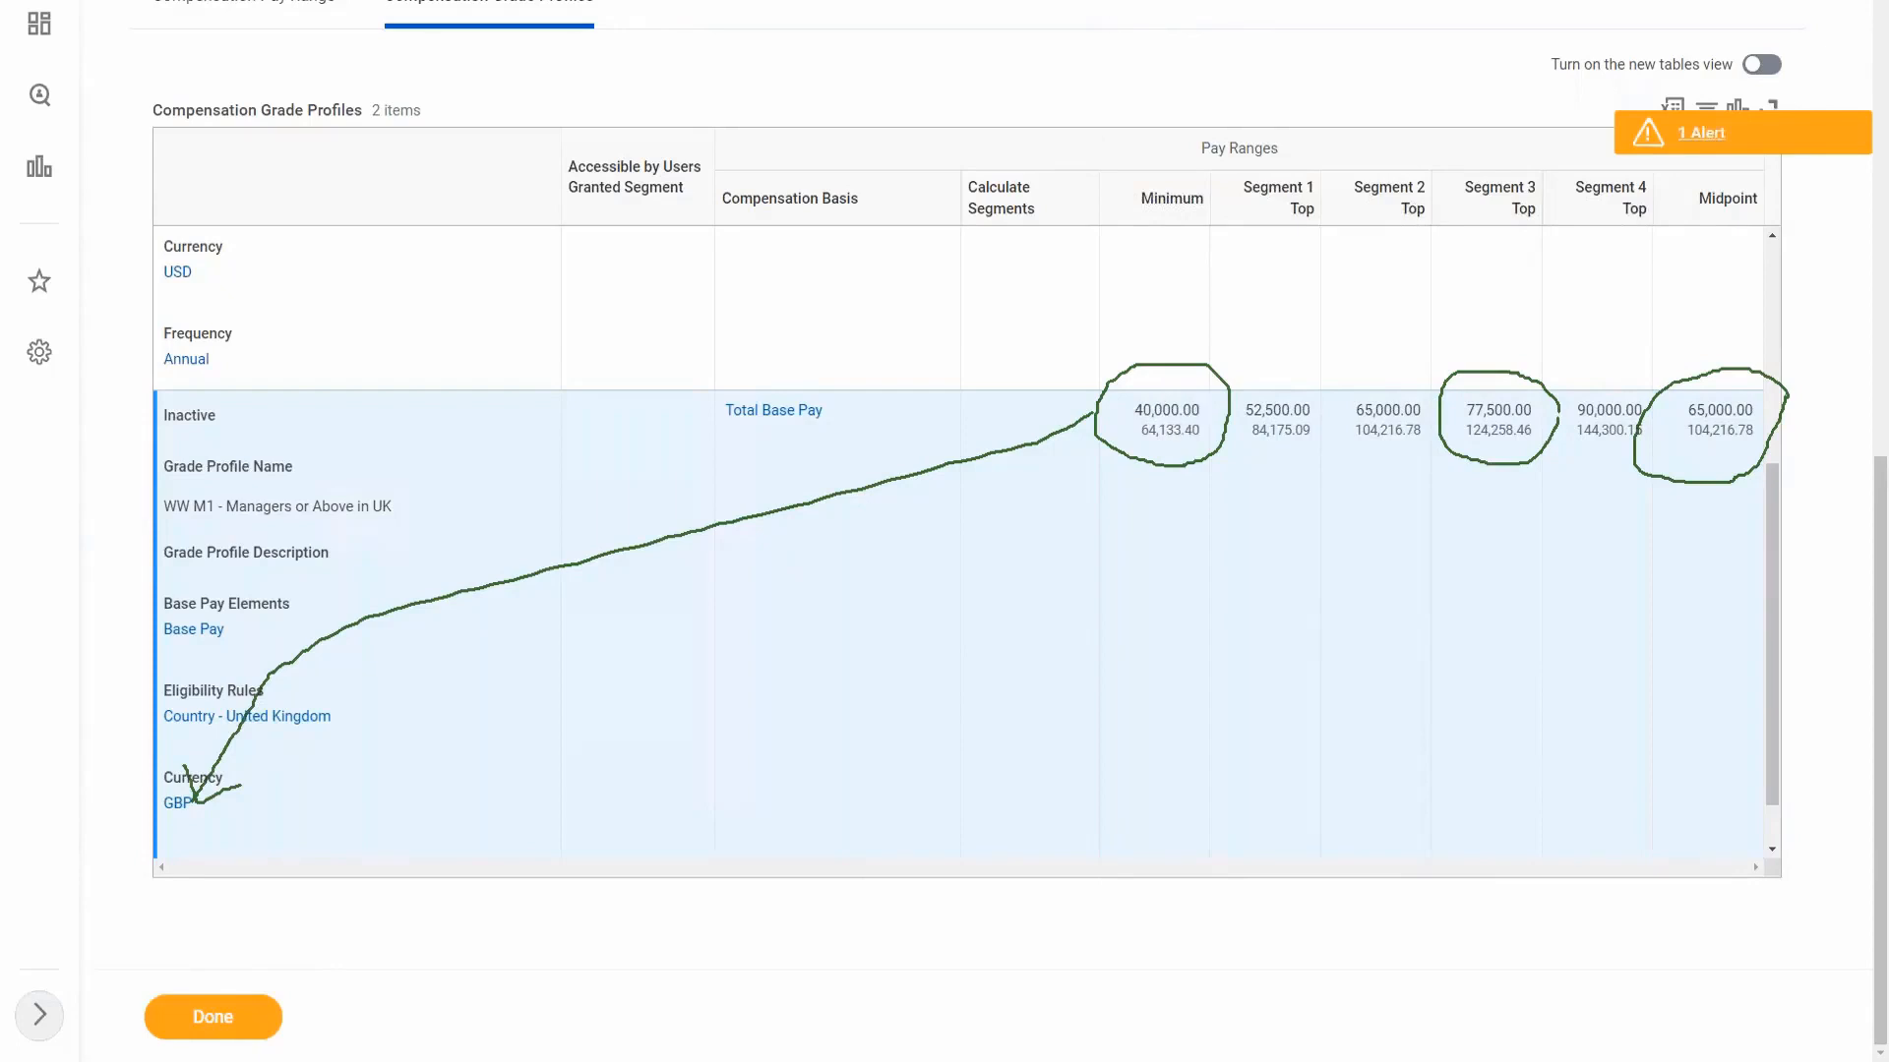
click(1165, 112)
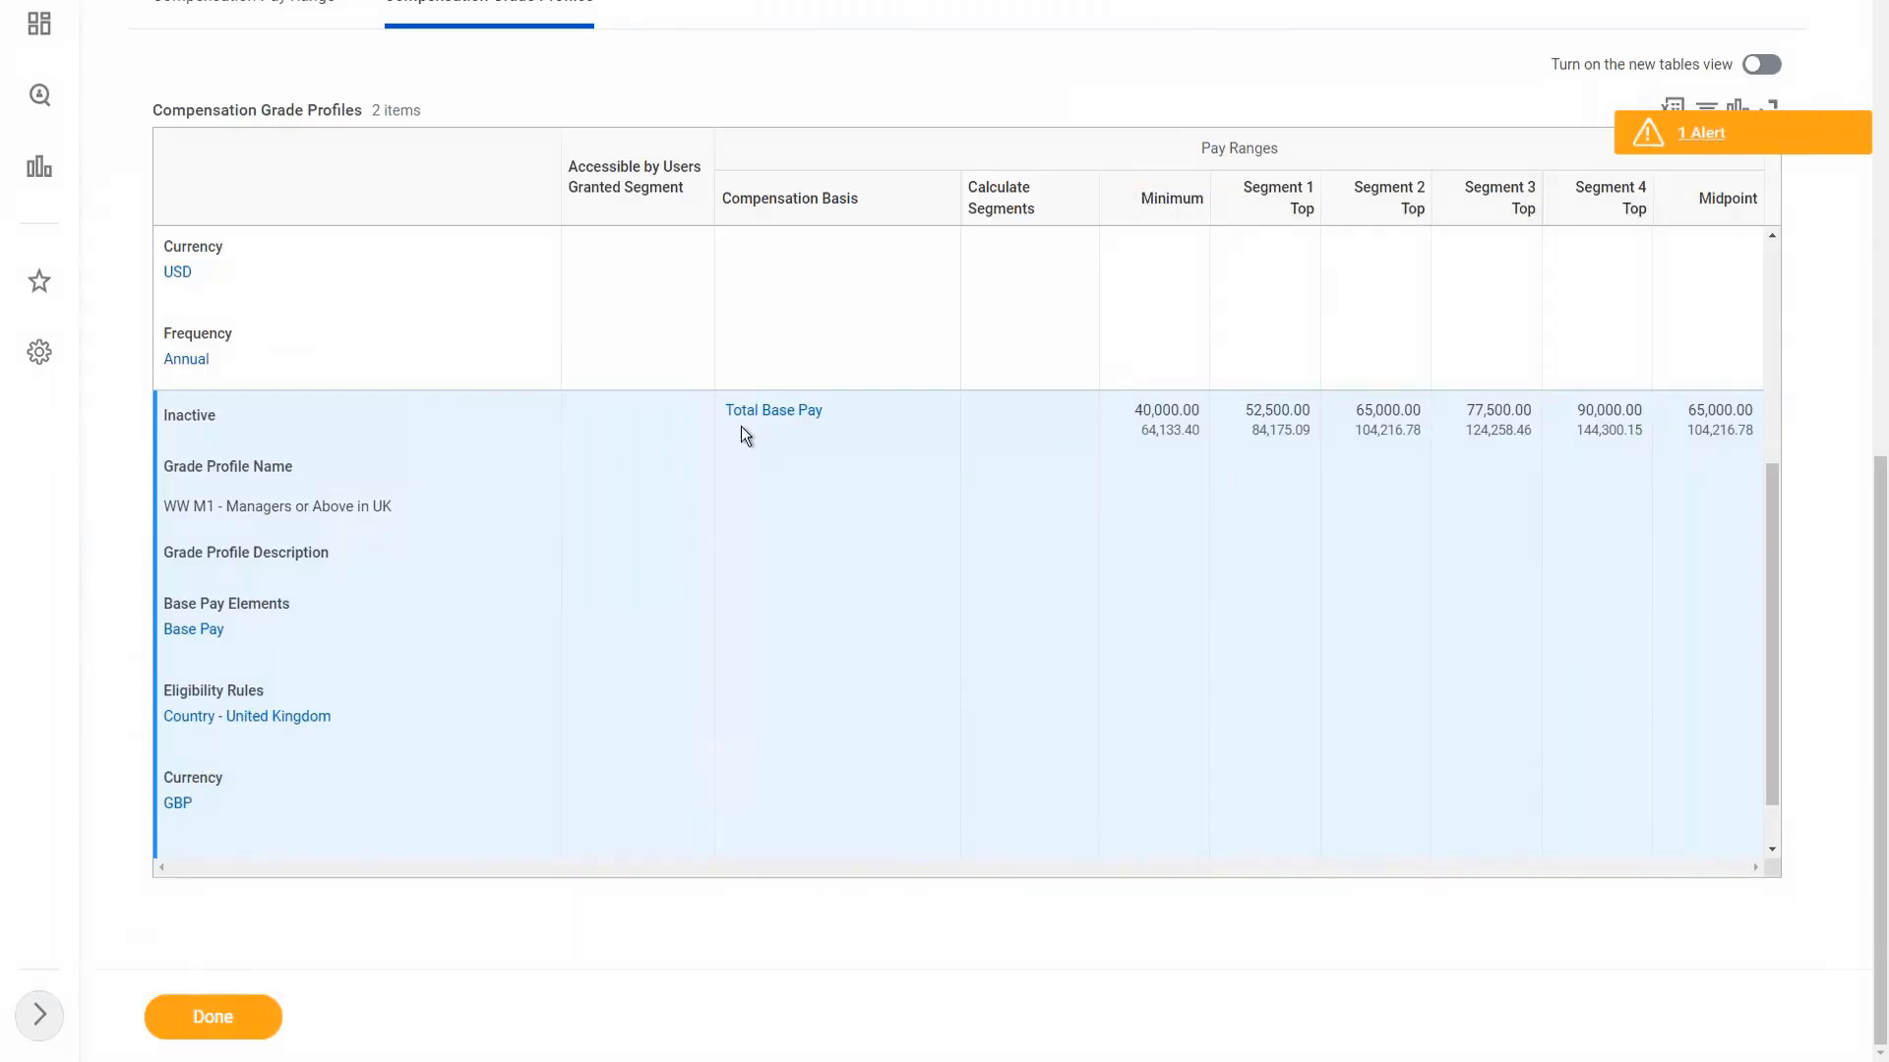
Step: Compare the compensation grade's default currency with the converted minimum pay estimate in the UK grade profile
scroll(1810, 425, up, 5)
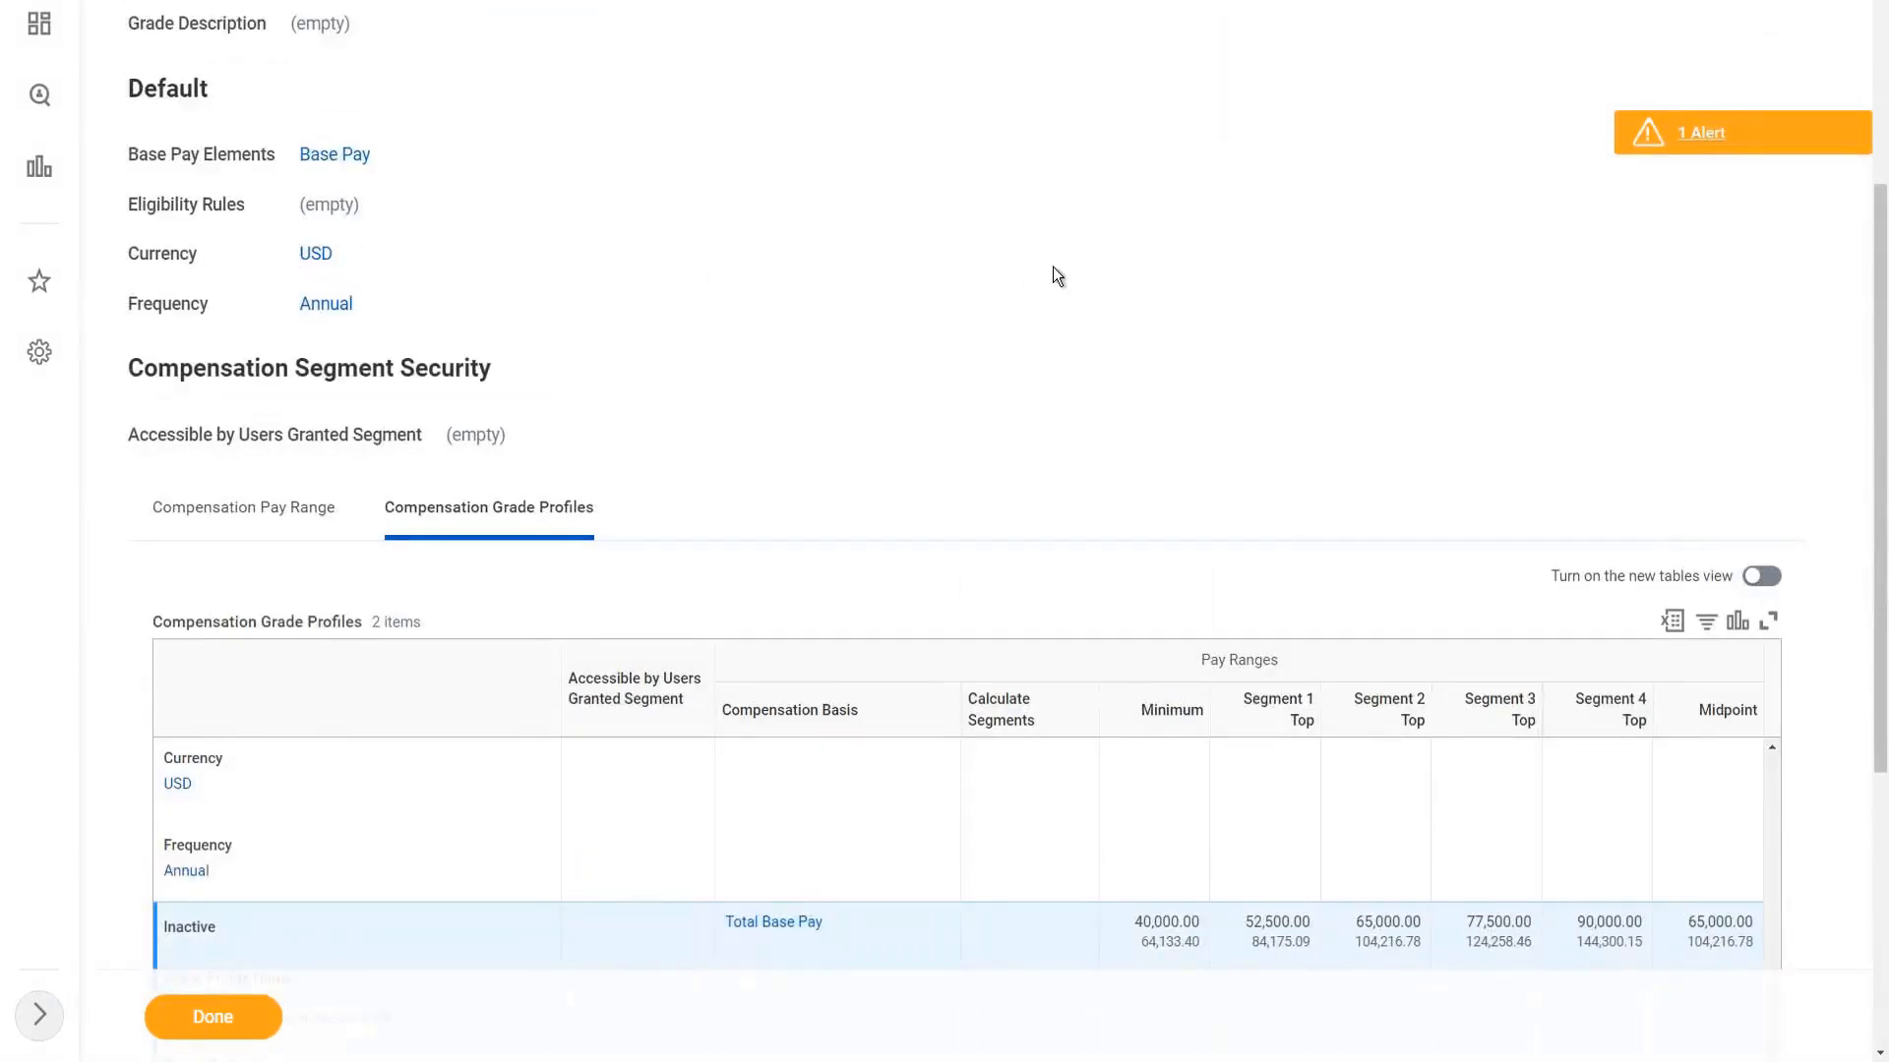
scroll(1053, 274, down, 3)
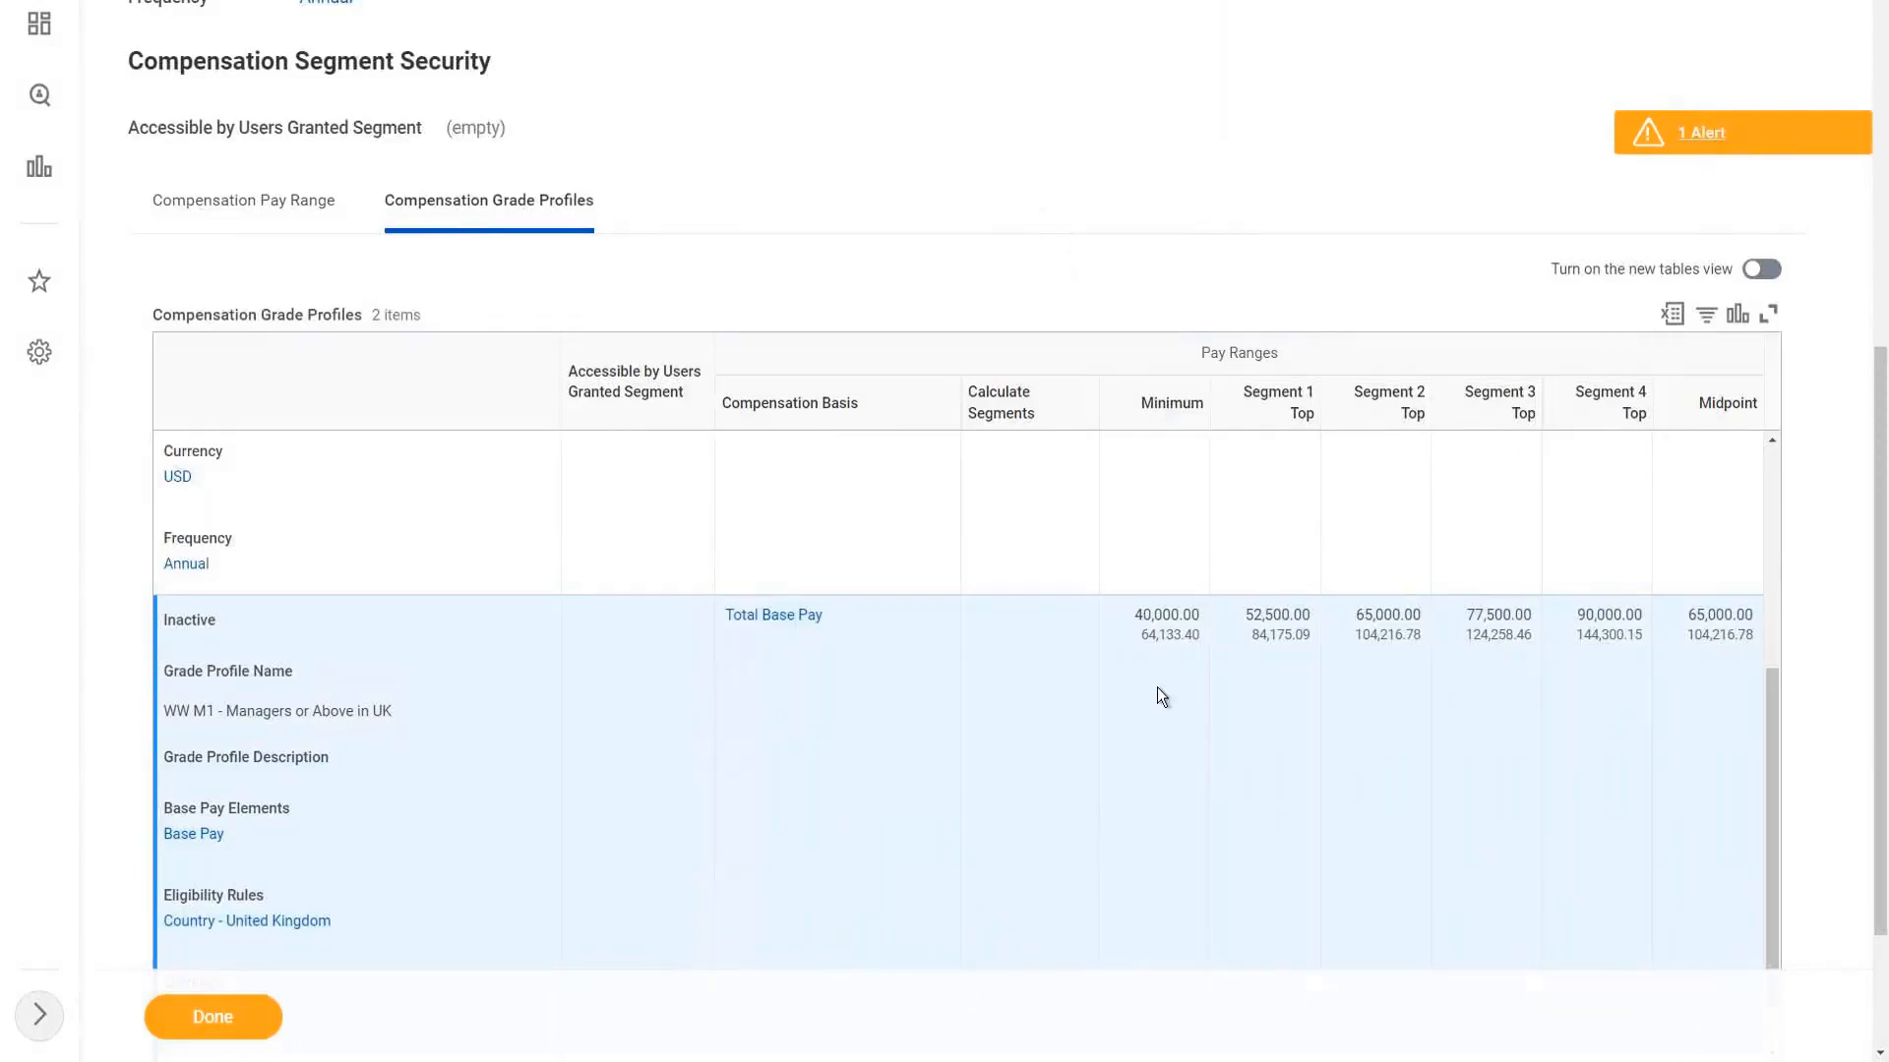
mouse_move(1142, 641)
scroll(1070, 704, up, 10)
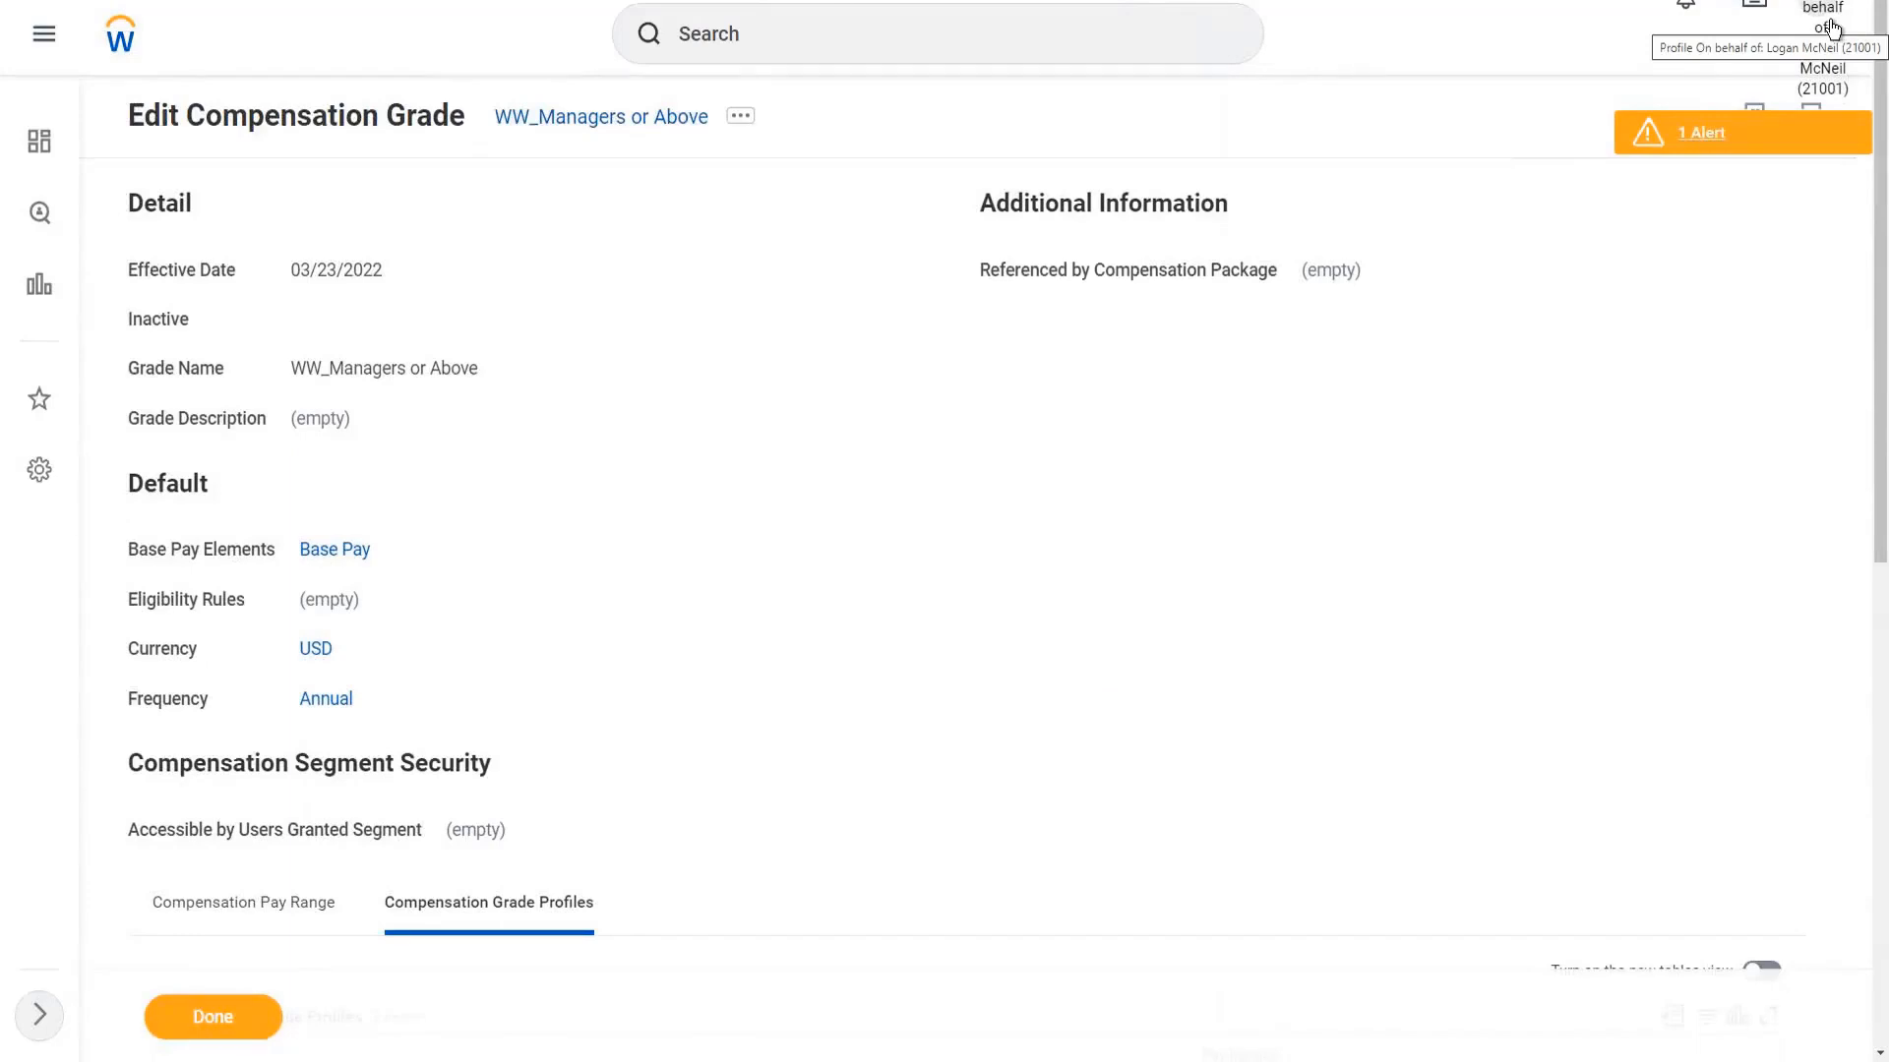
scroll(972, 313, down, 5)
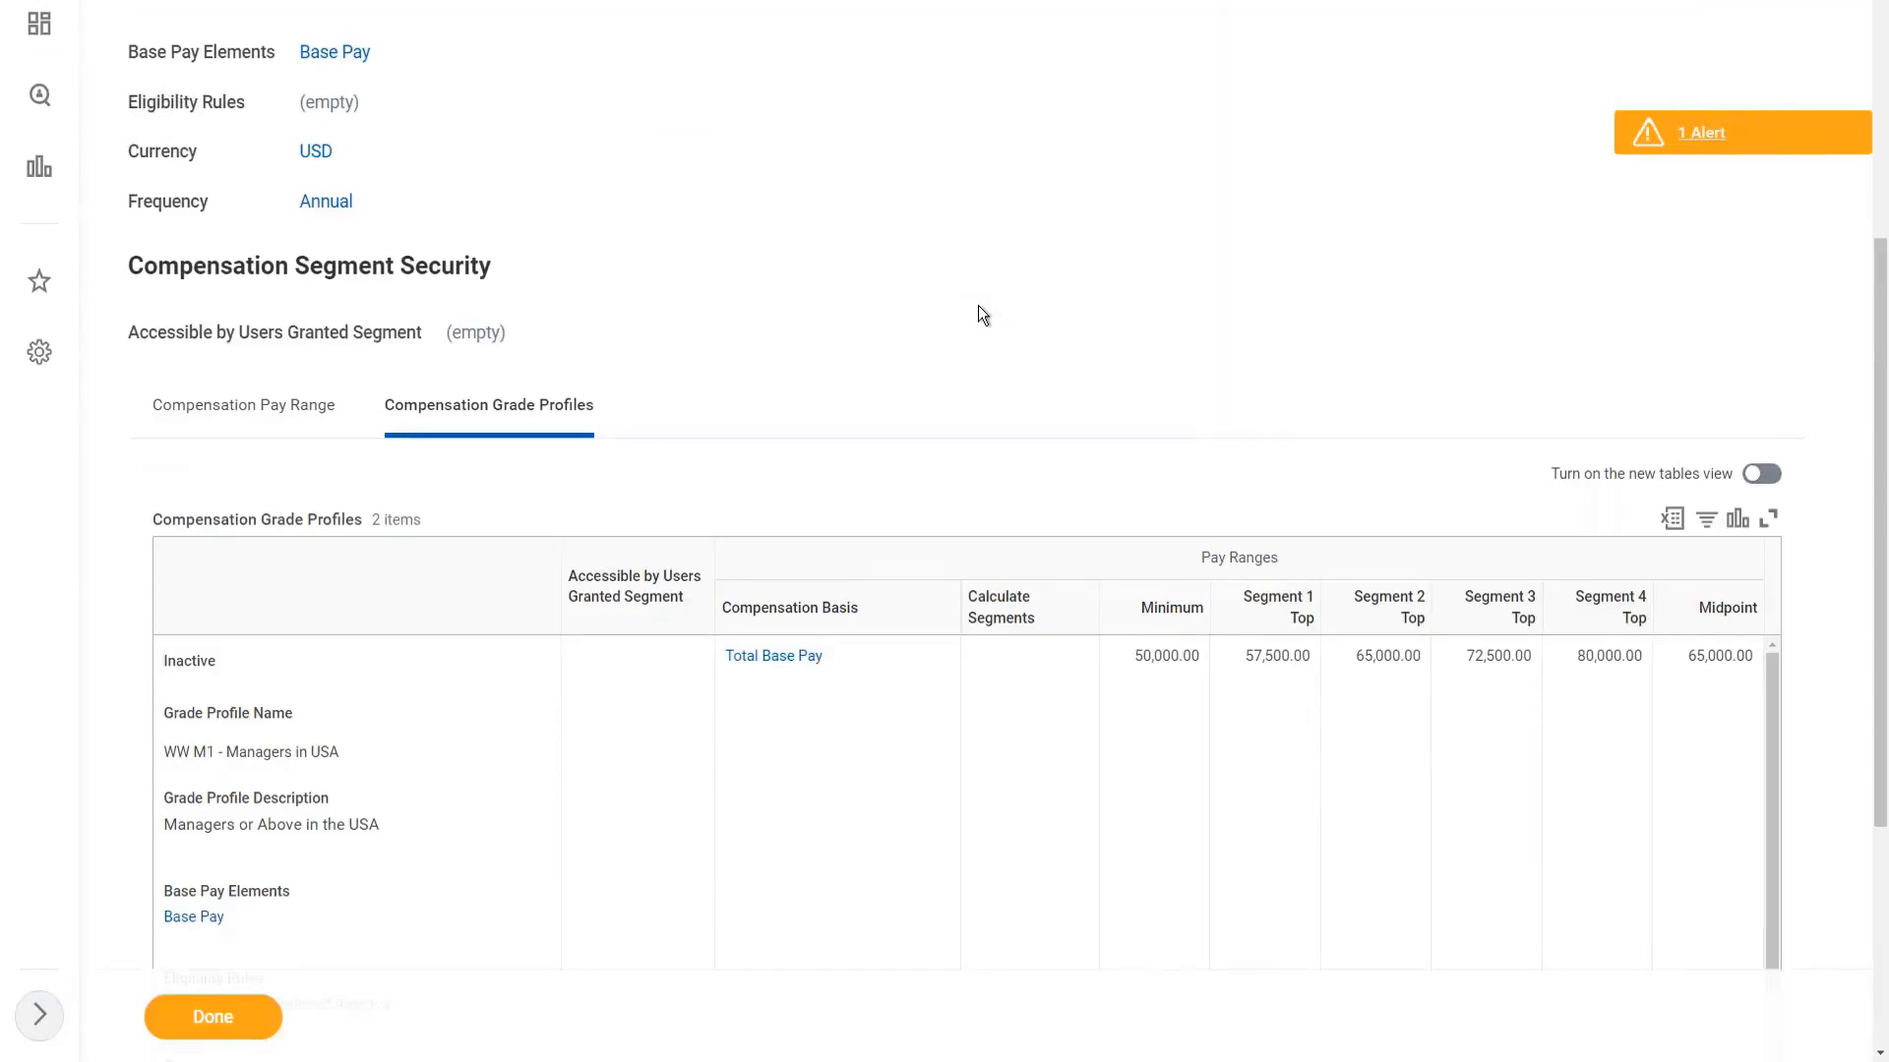
scroll(977, 312, down, 3)
scroll(921, 516, down, 5)
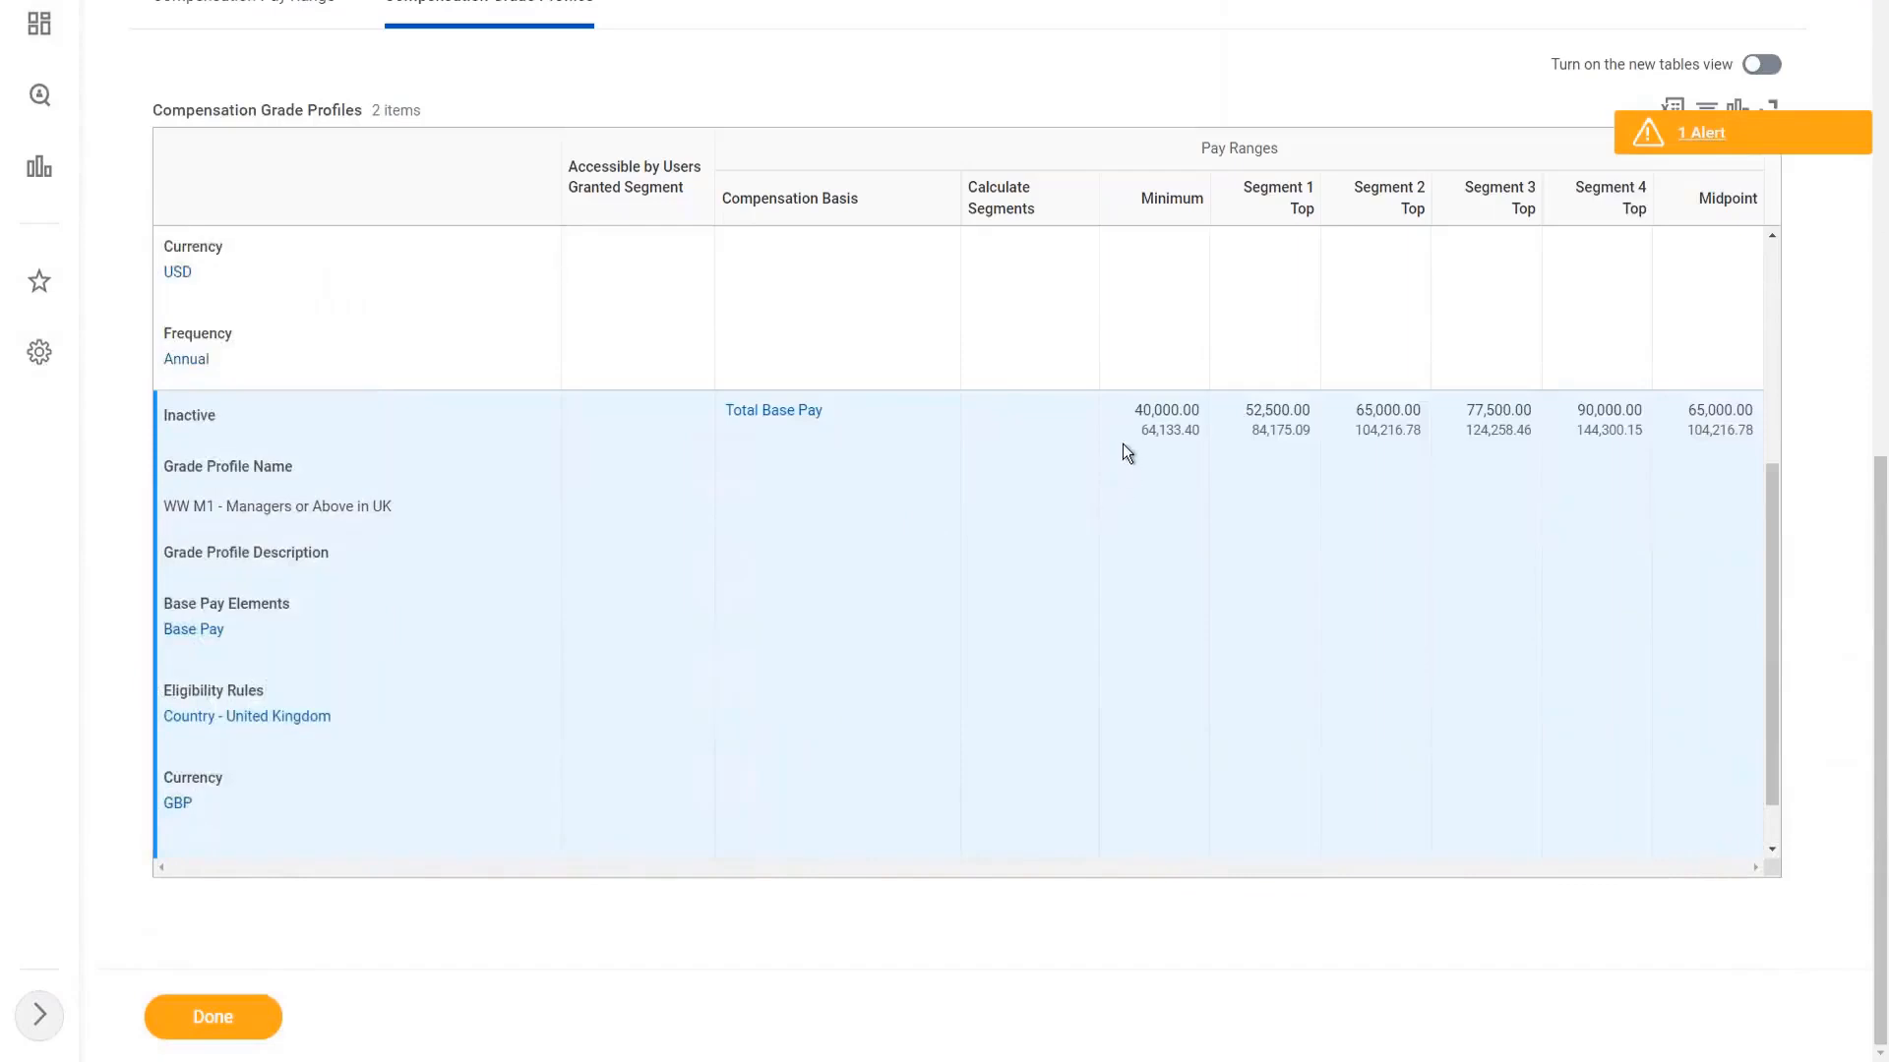
mouse_move(1141, 433)
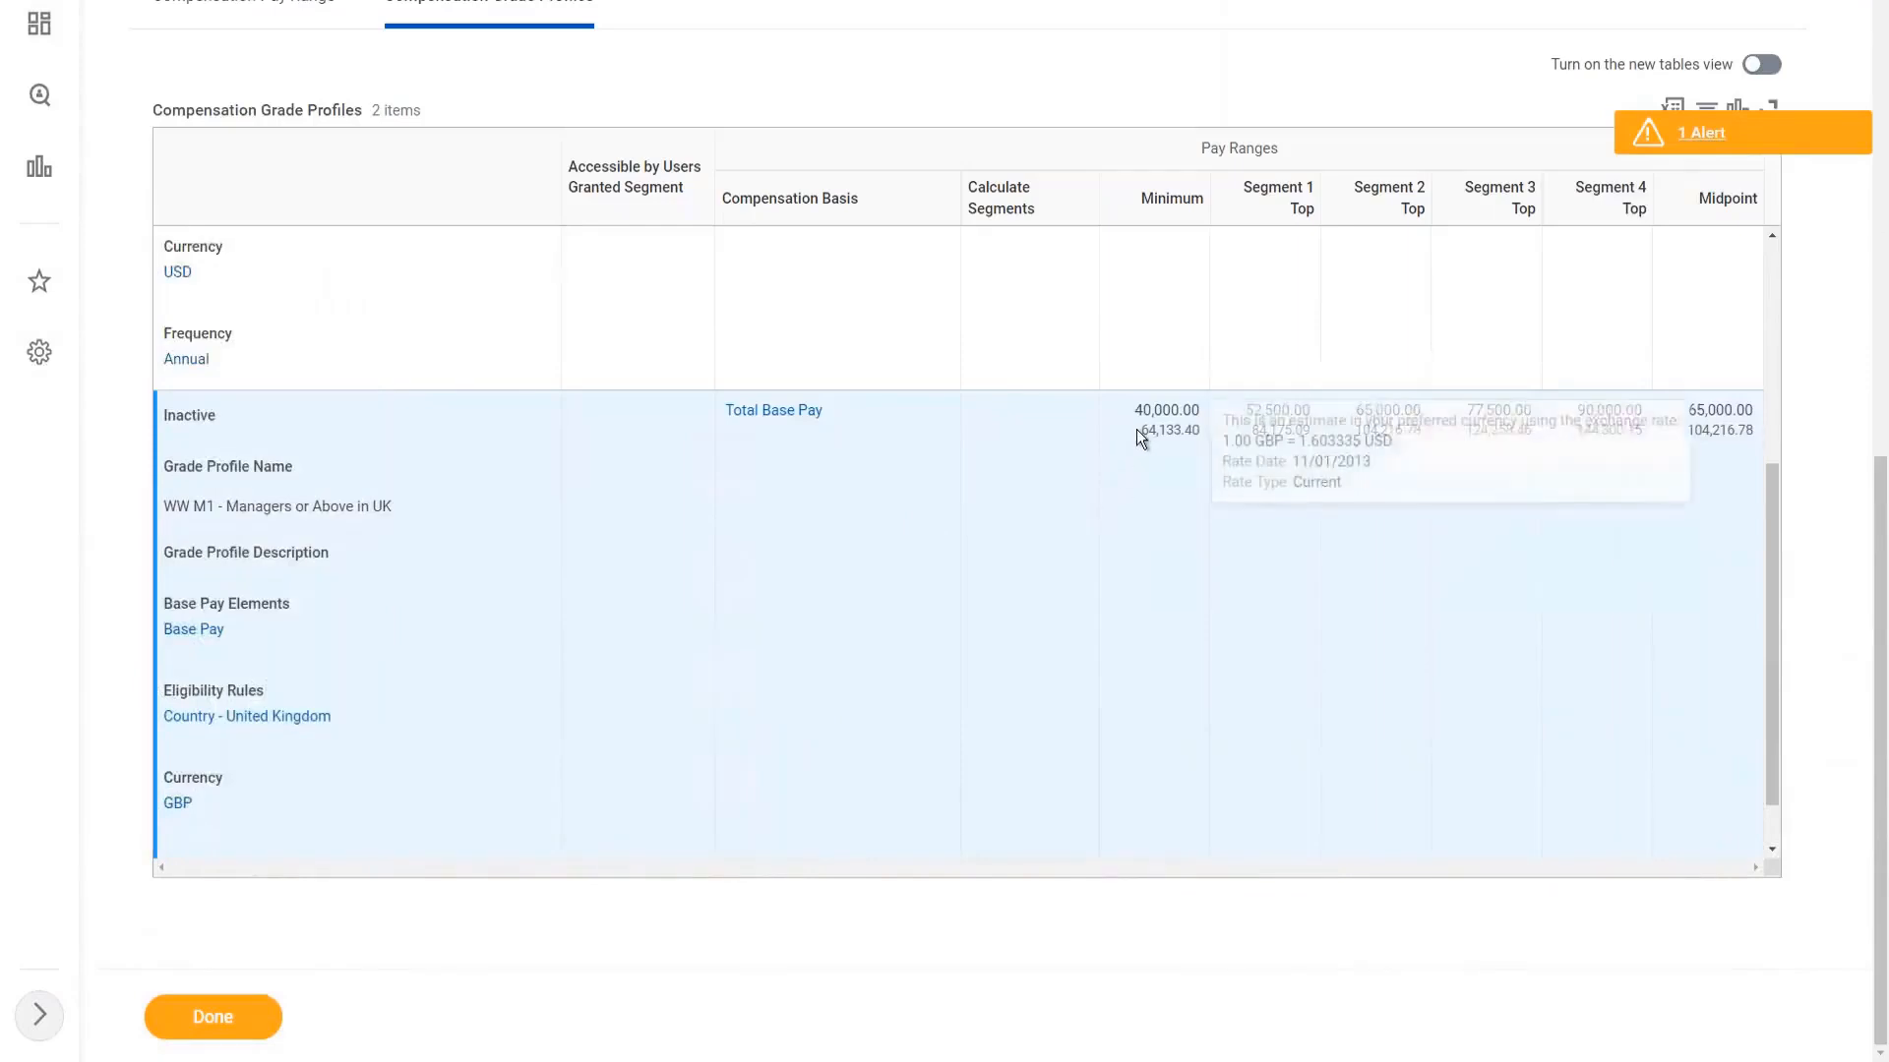
drag(1141, 433, 1193, 440)
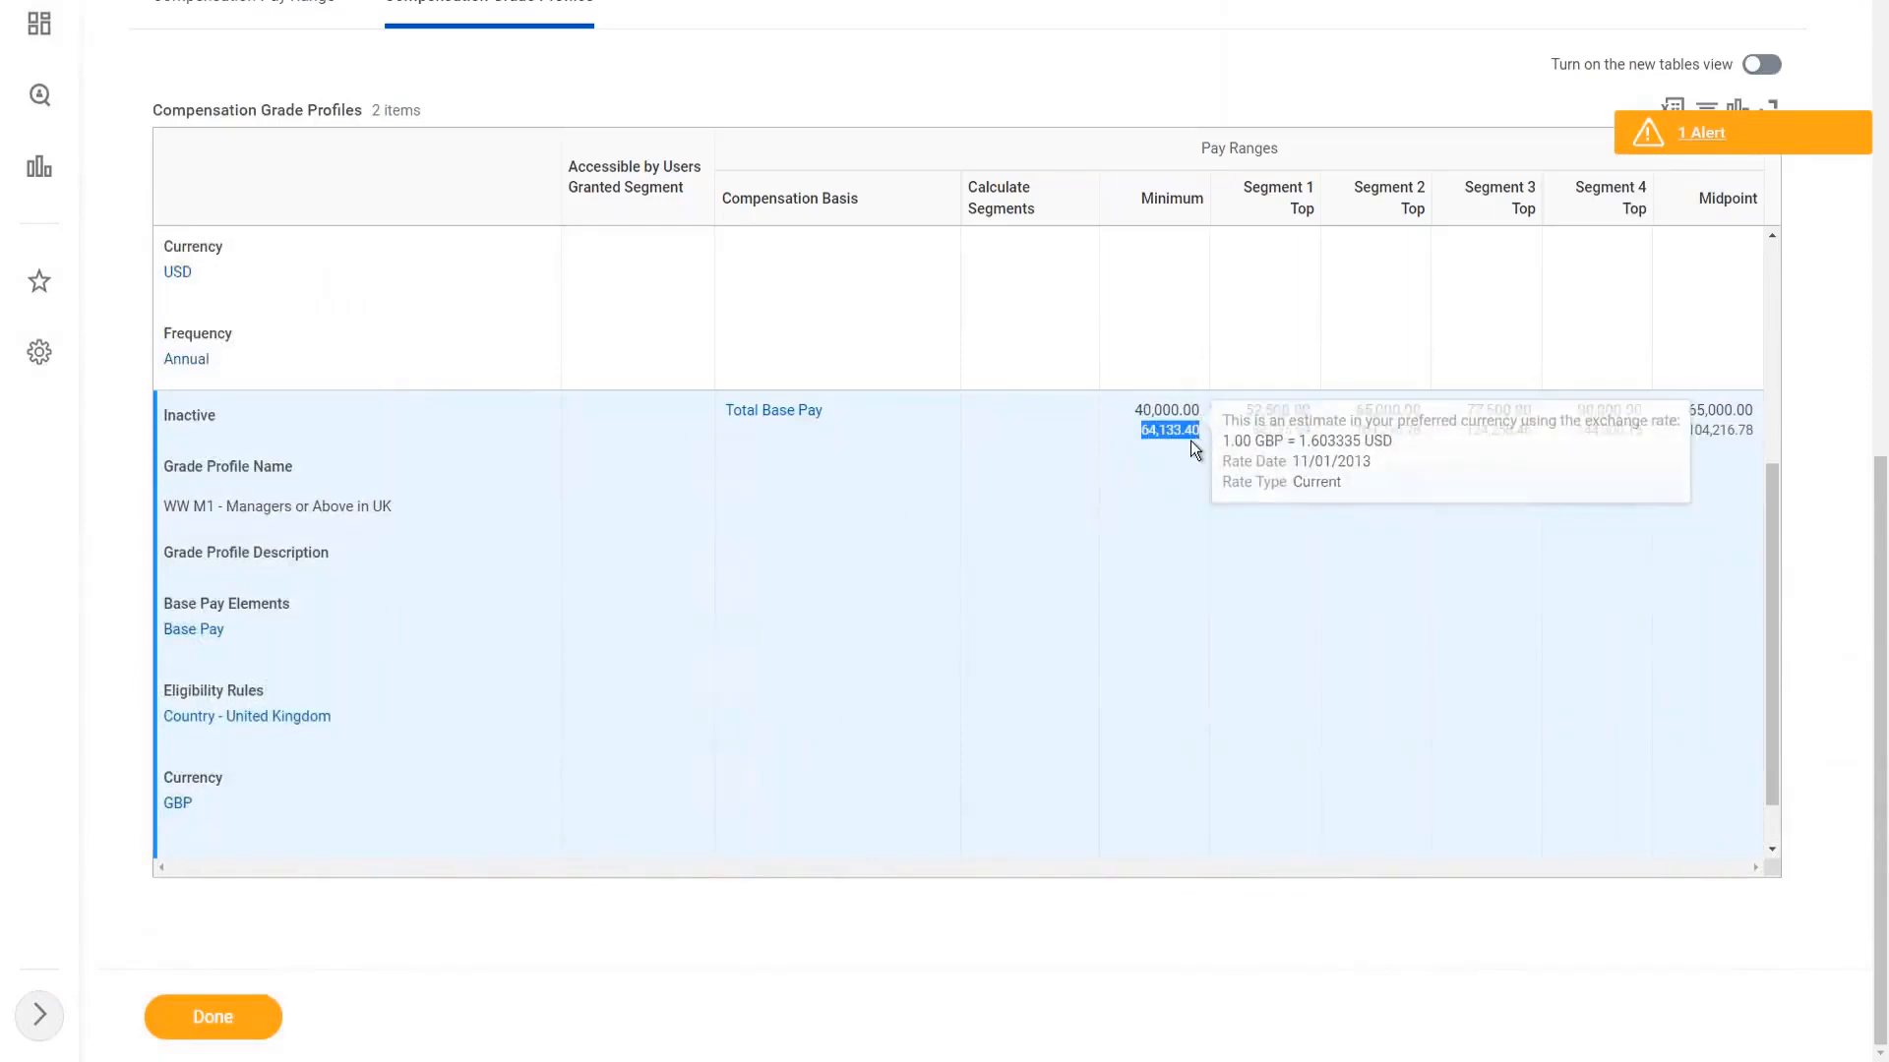
mouse_move(1190, 441)
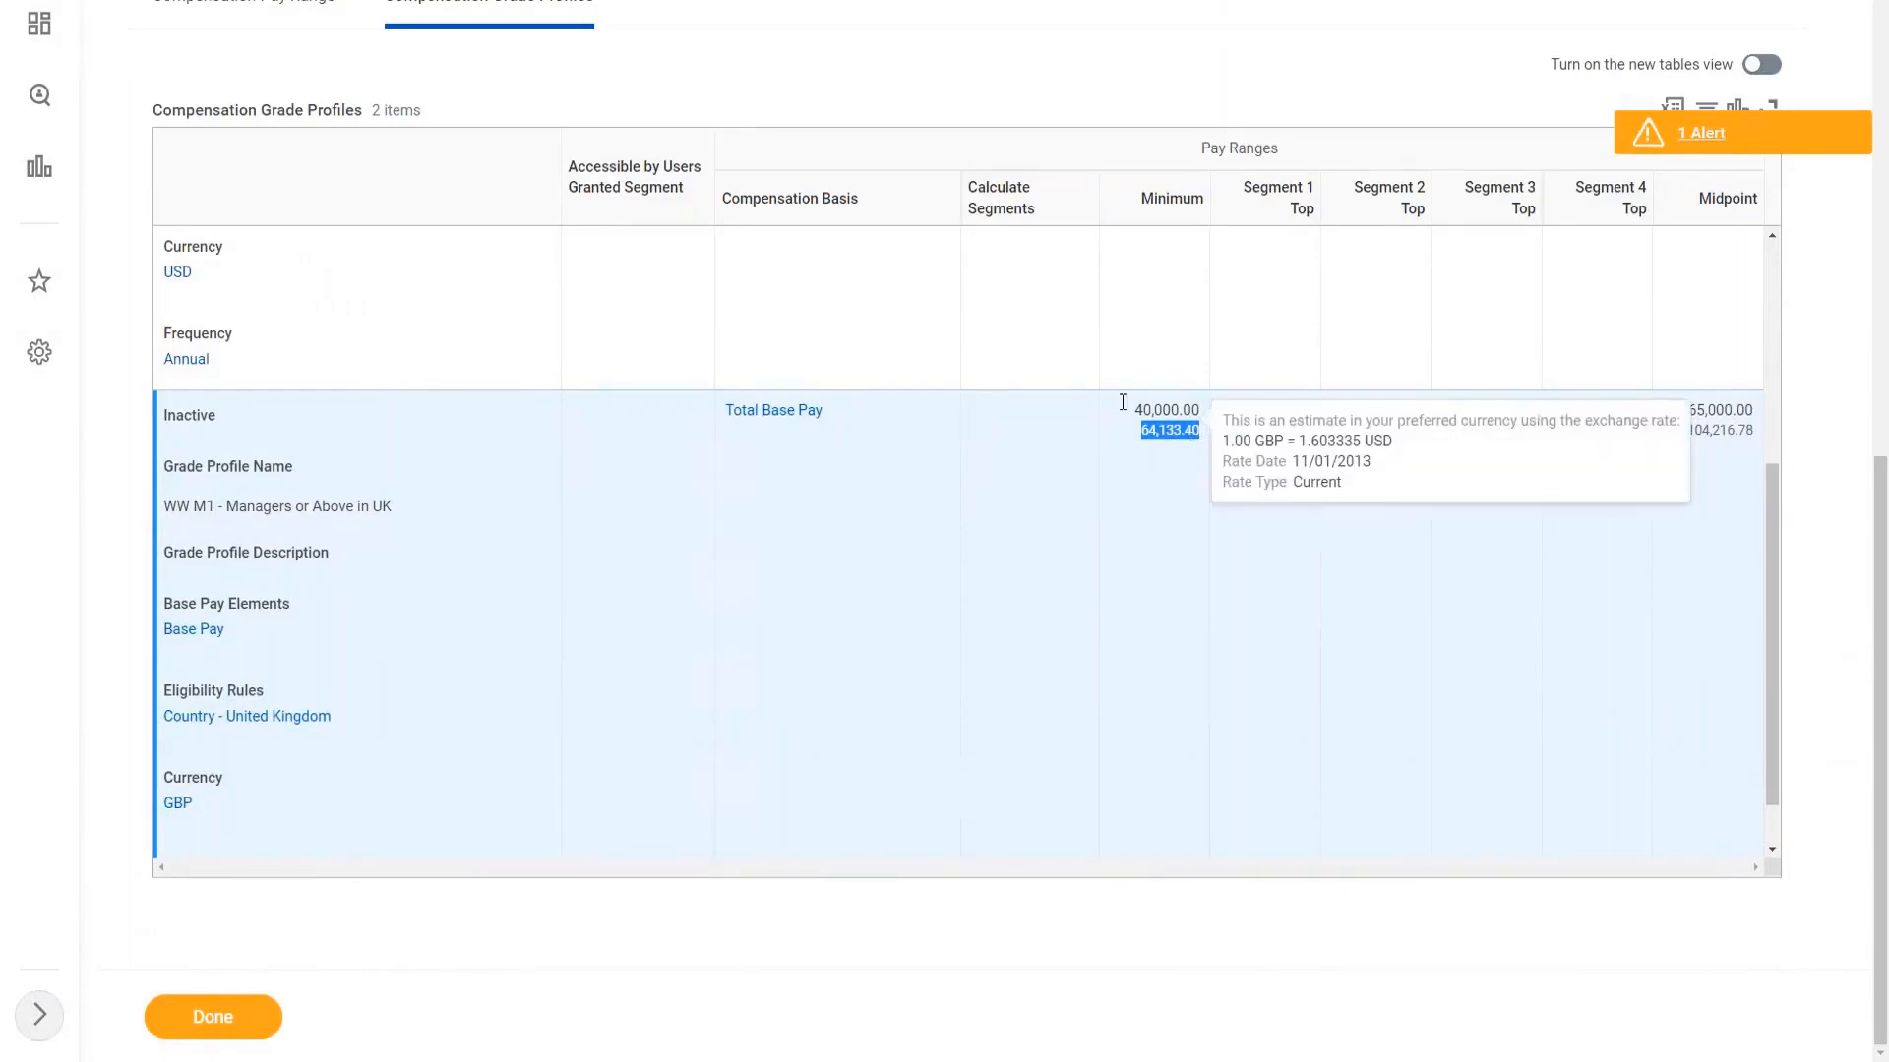
Step: Review the exchange rate, rate date and rate type behind the UK profile's converted minimum pay
scroll(1122, 402, up, 10)
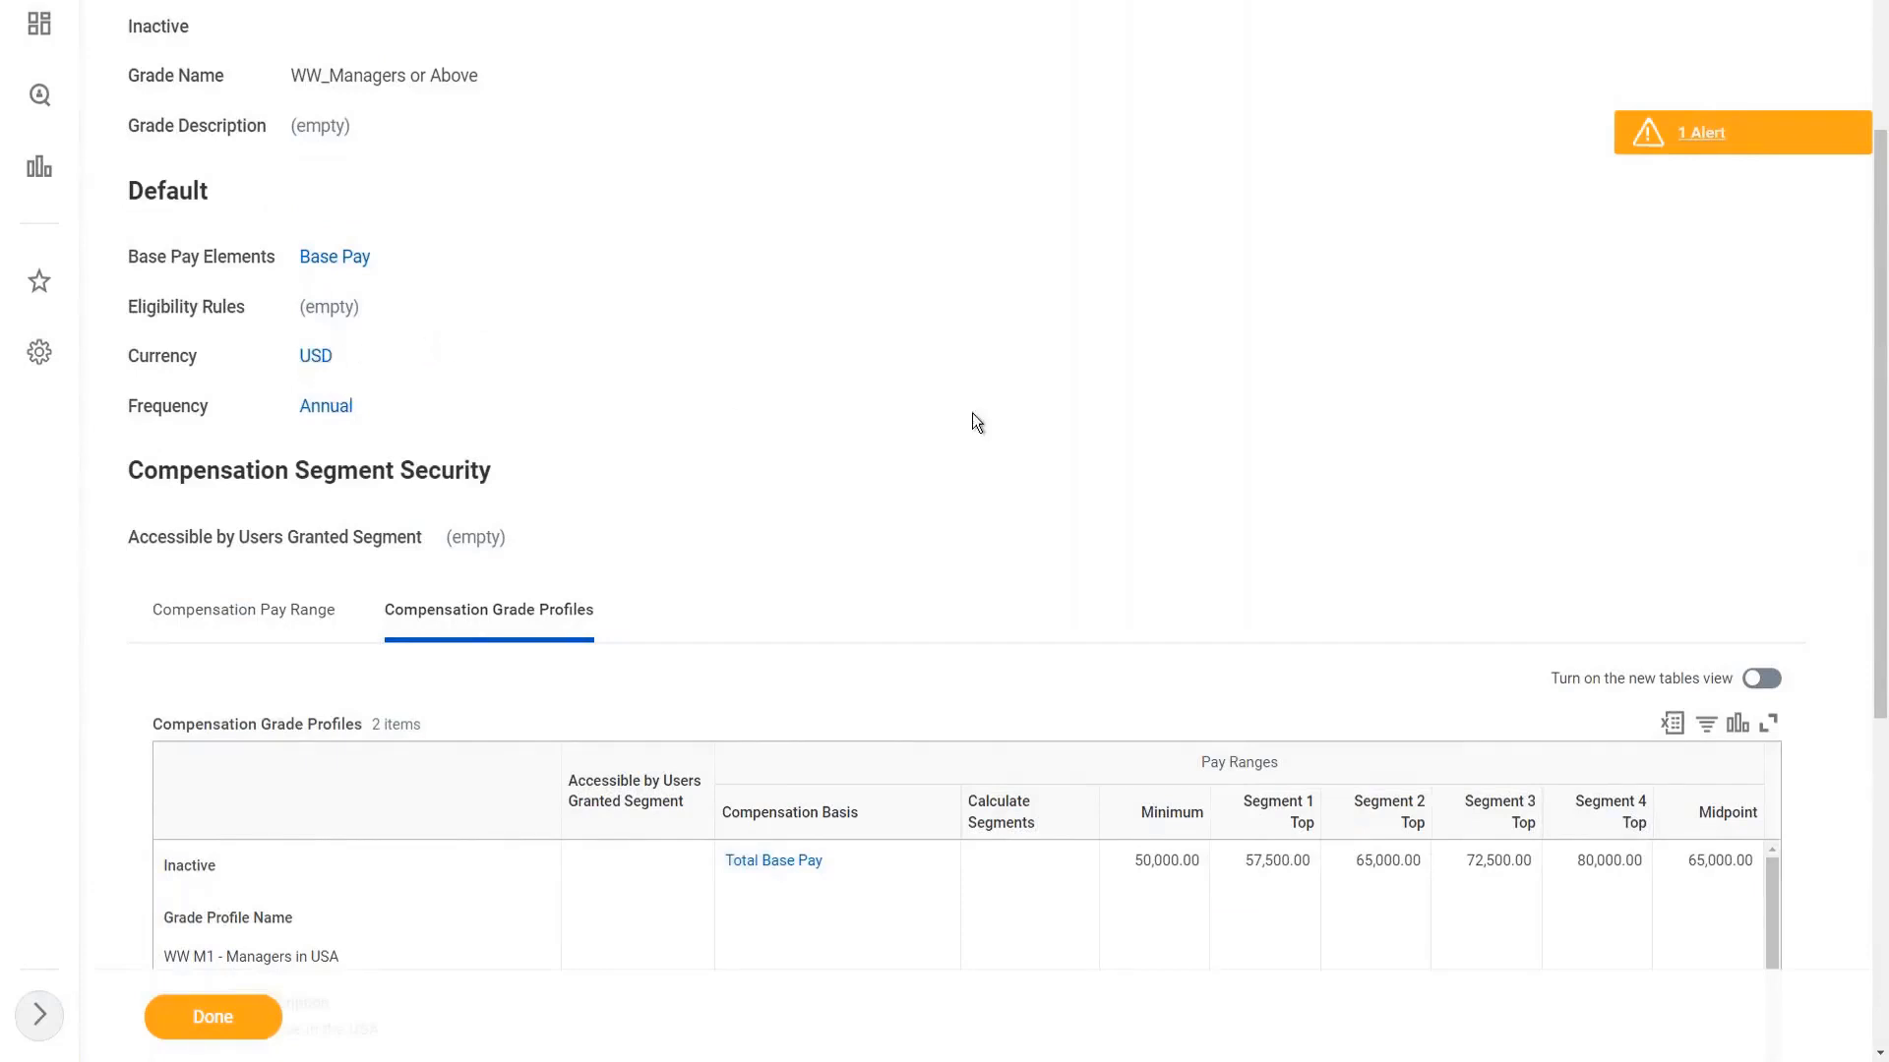
scroll(972, 413, down, 5)
scroll(1214, 616, down, 3)
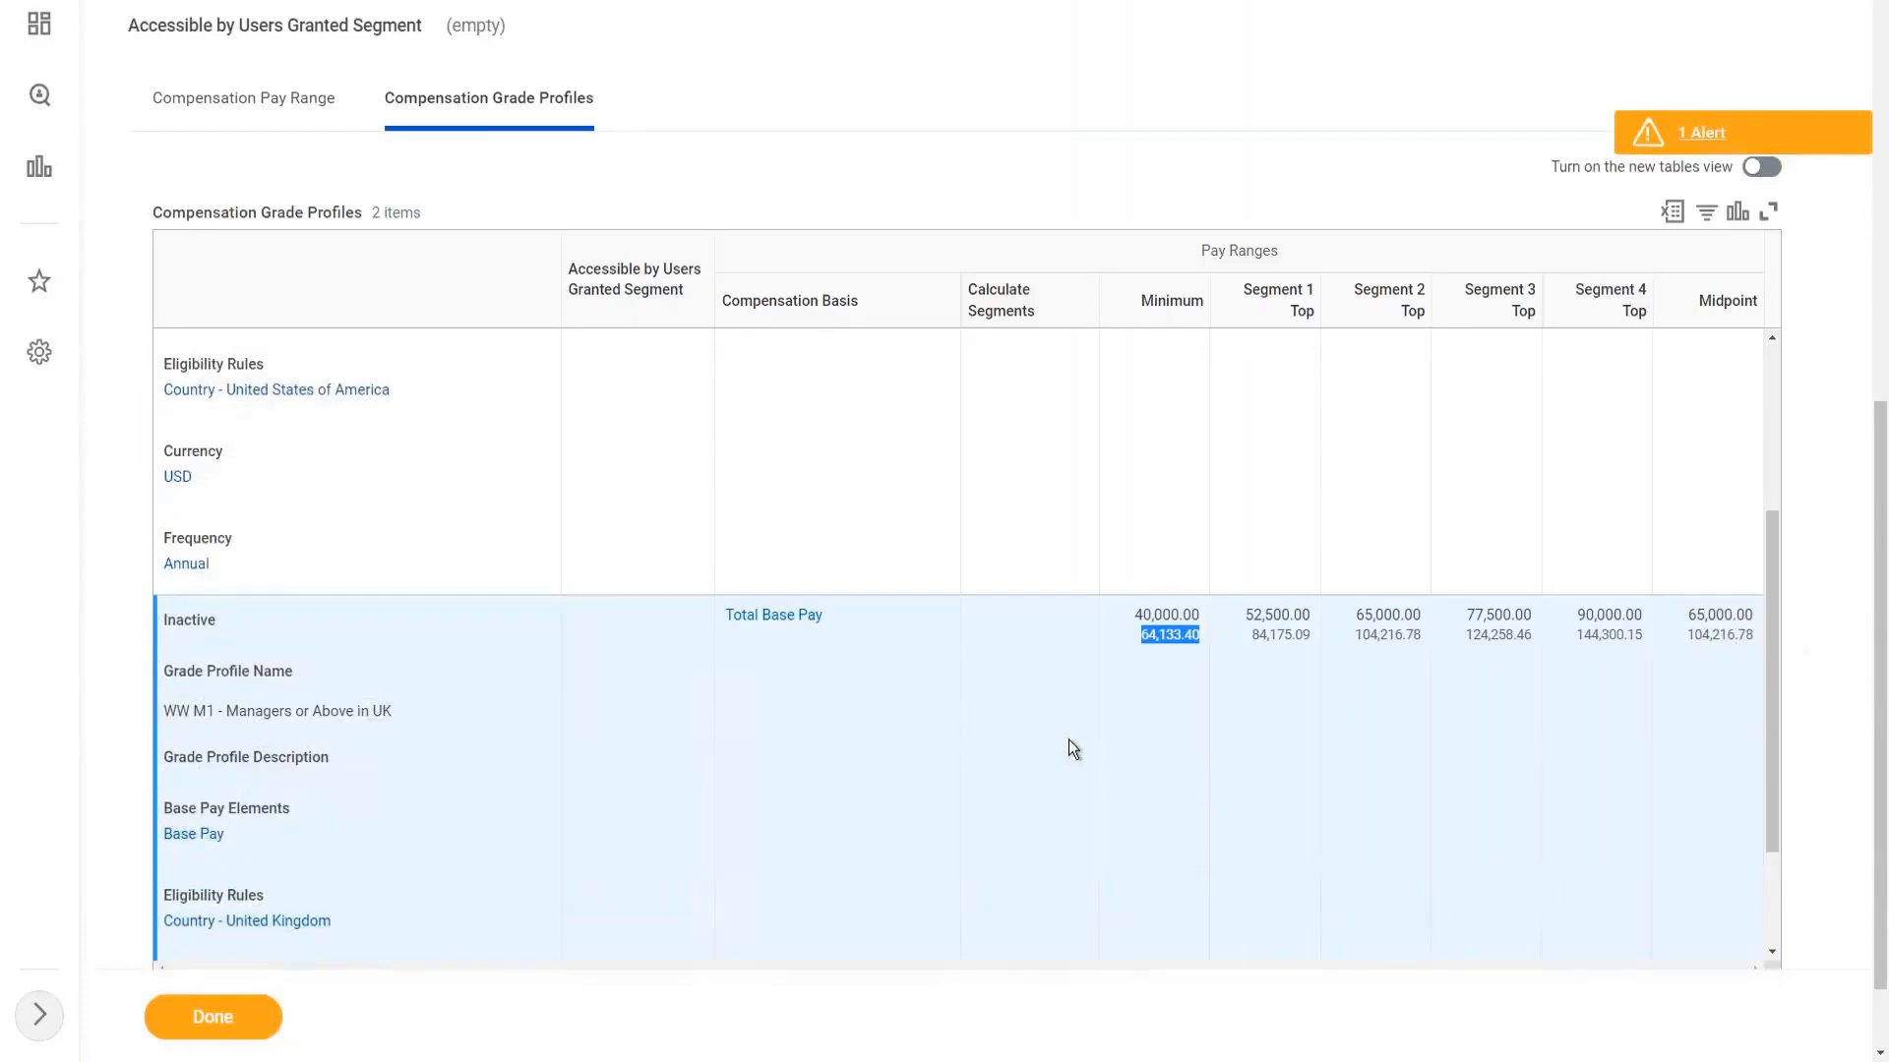
click(1162, 640)
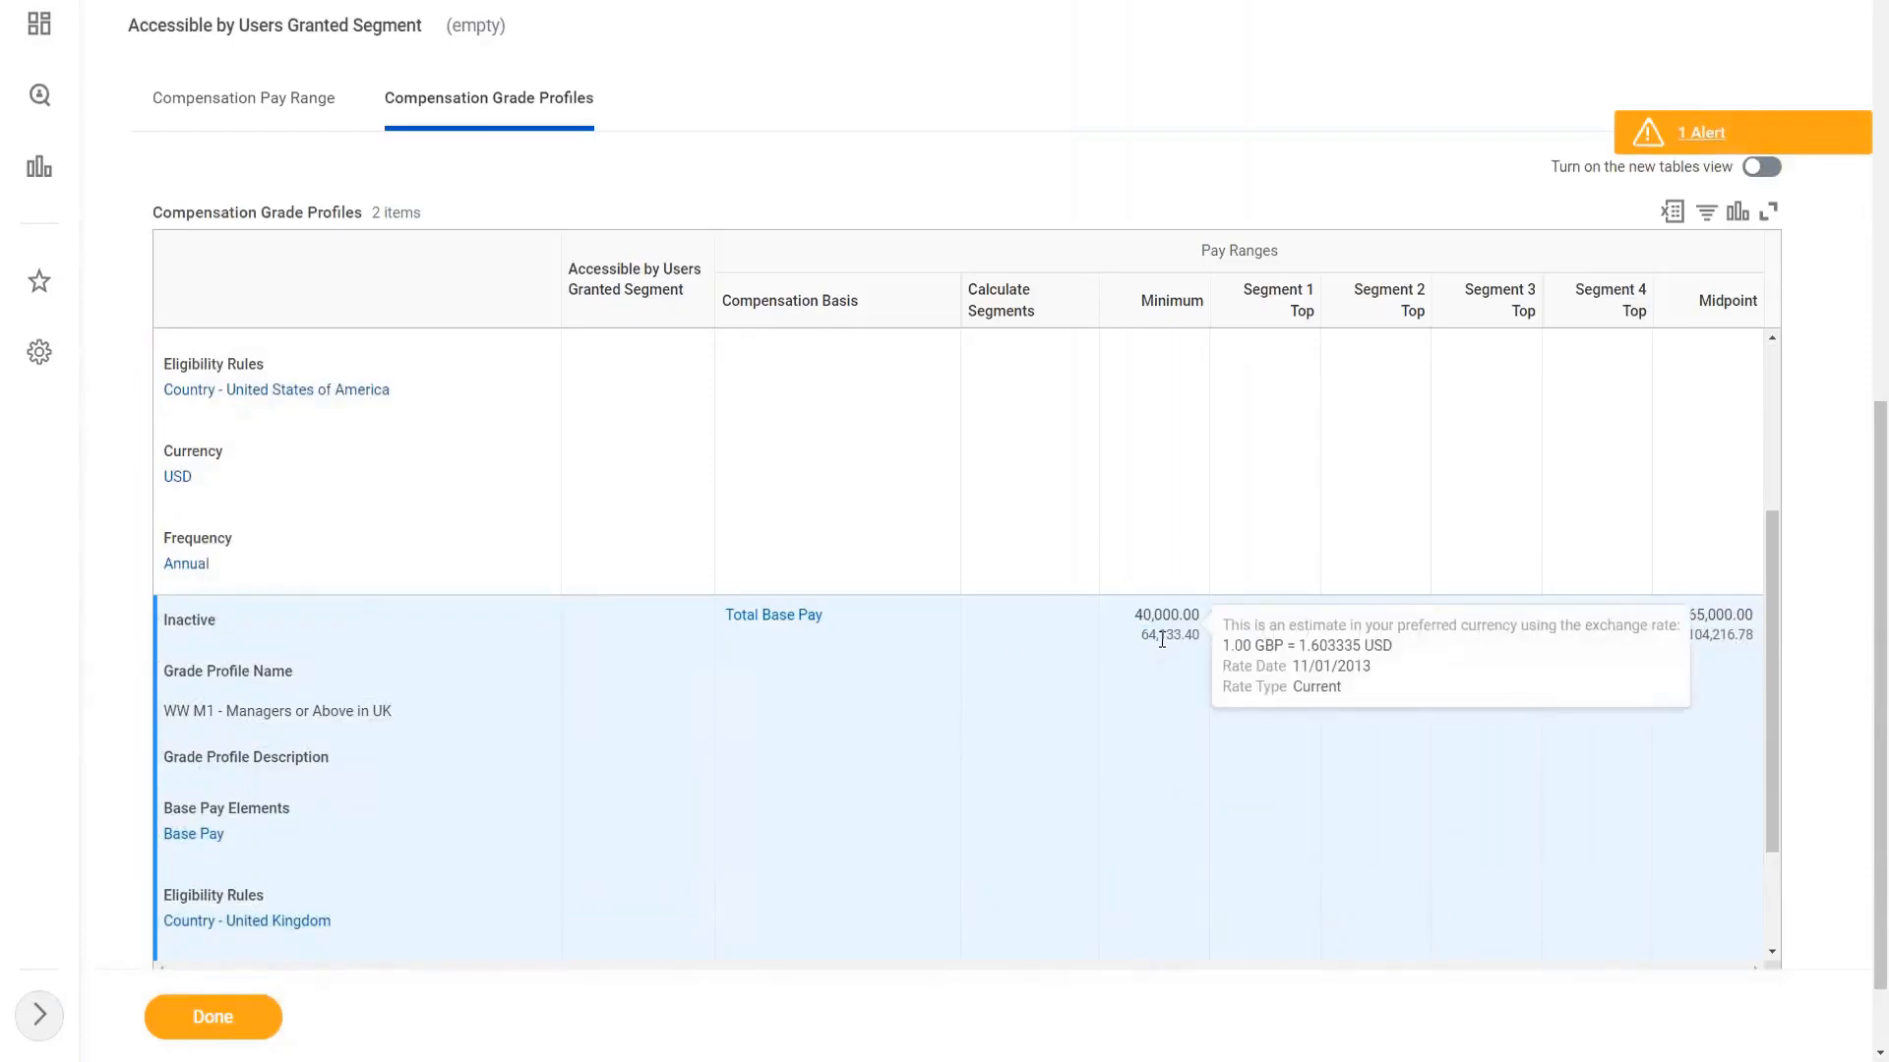
scroll(1611, 822, down, 4)
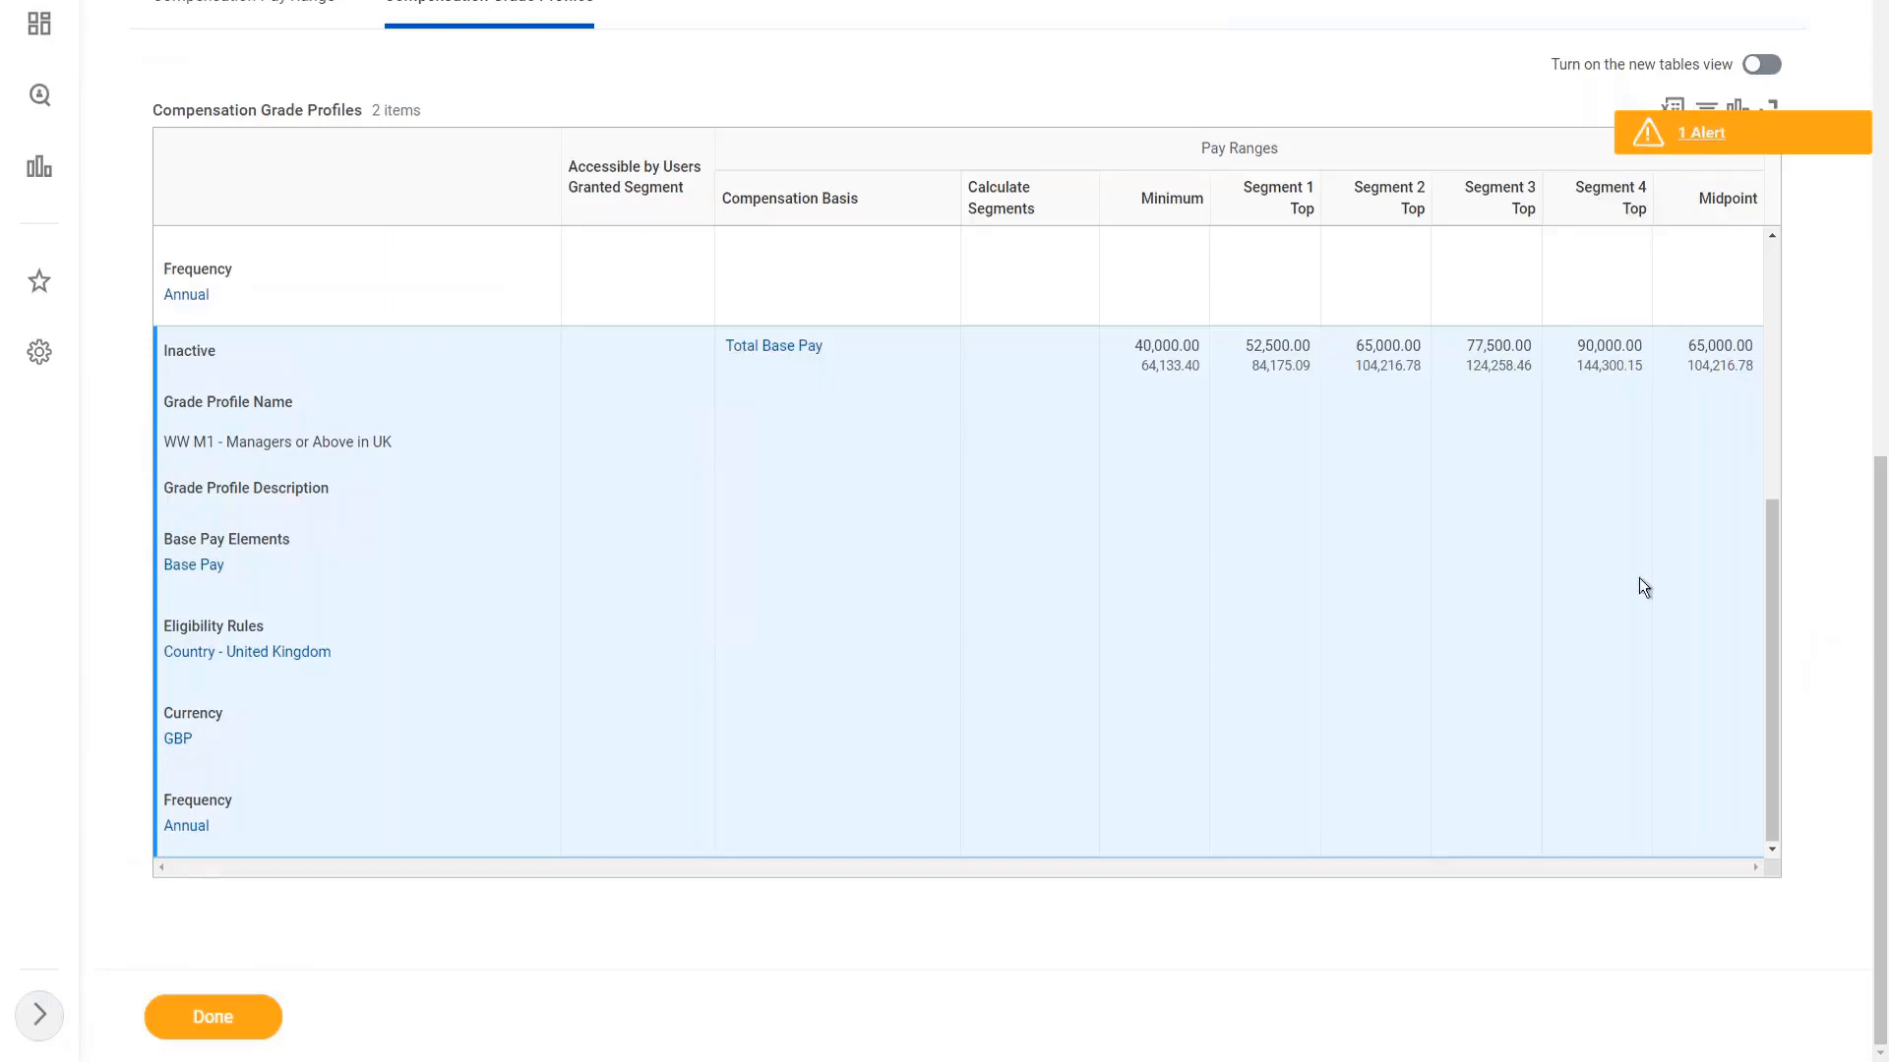
mouse_move(1139, 348)
drag(1134, 347, 1199, 366)
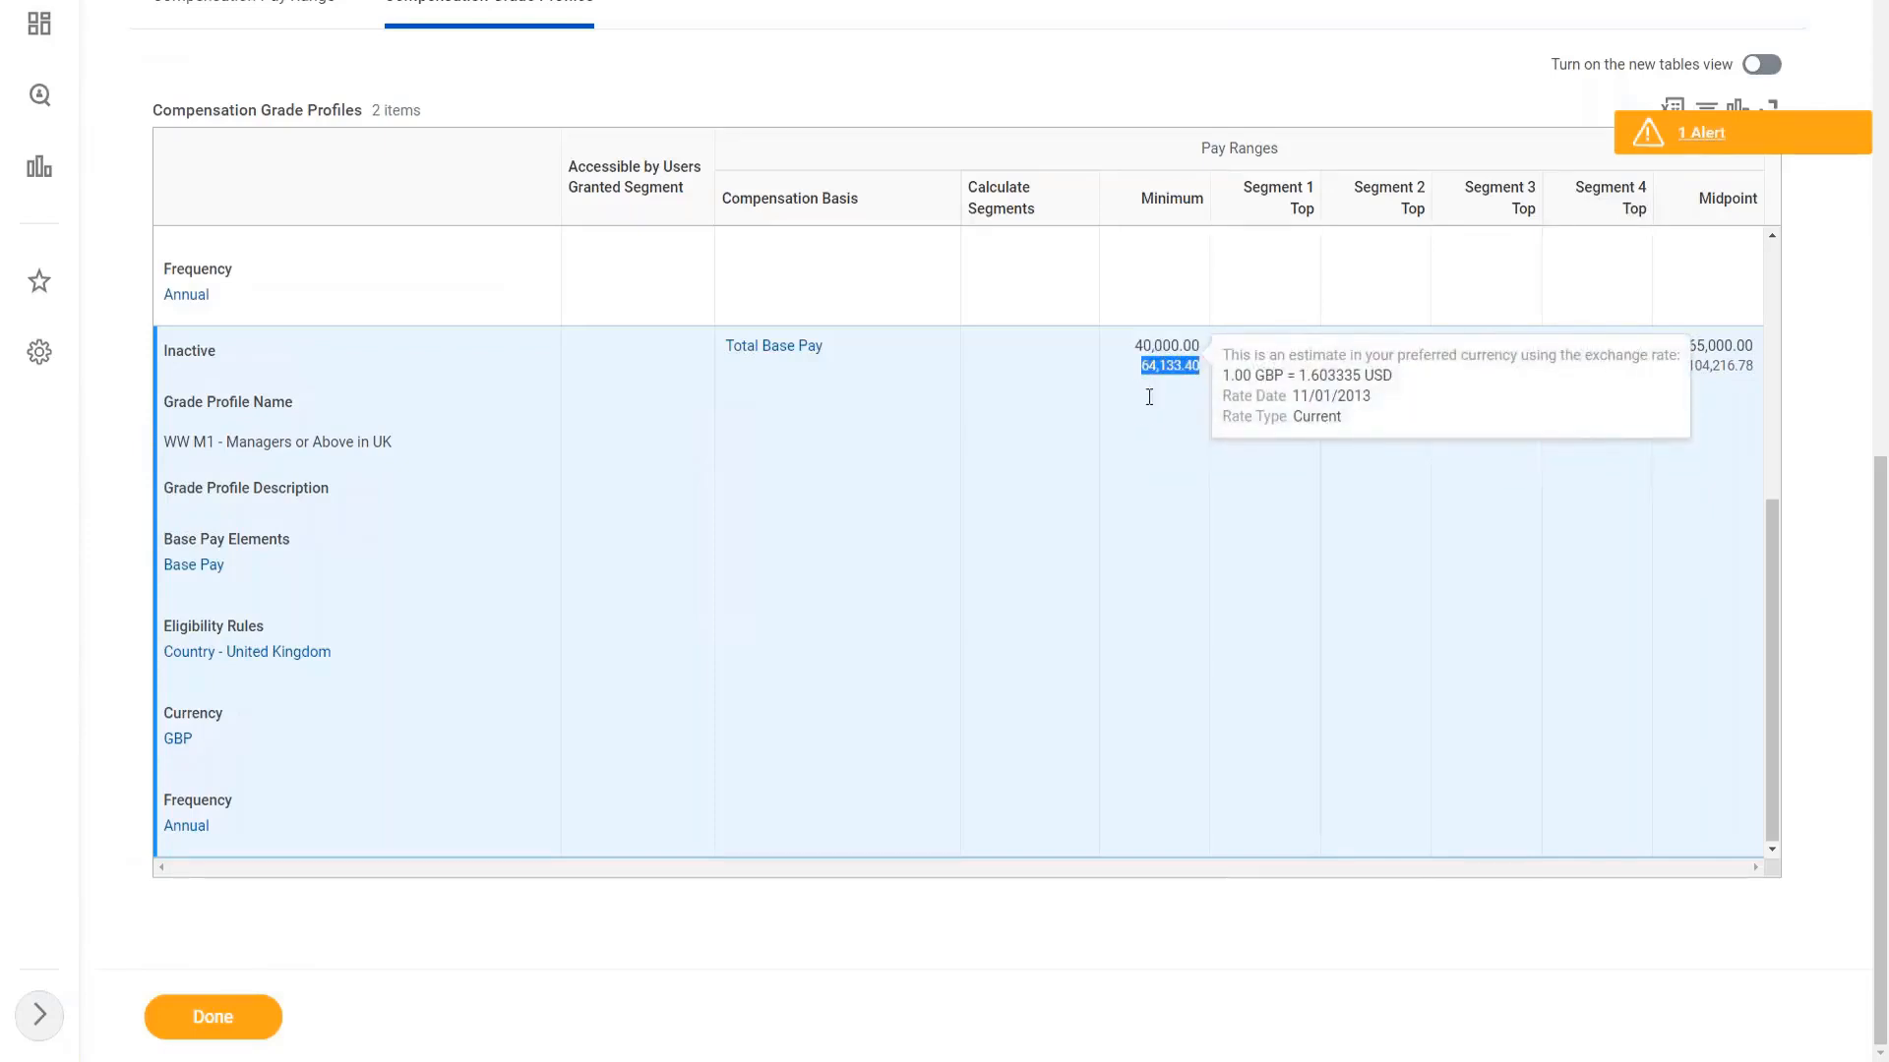
mouse_move(1163, 351)
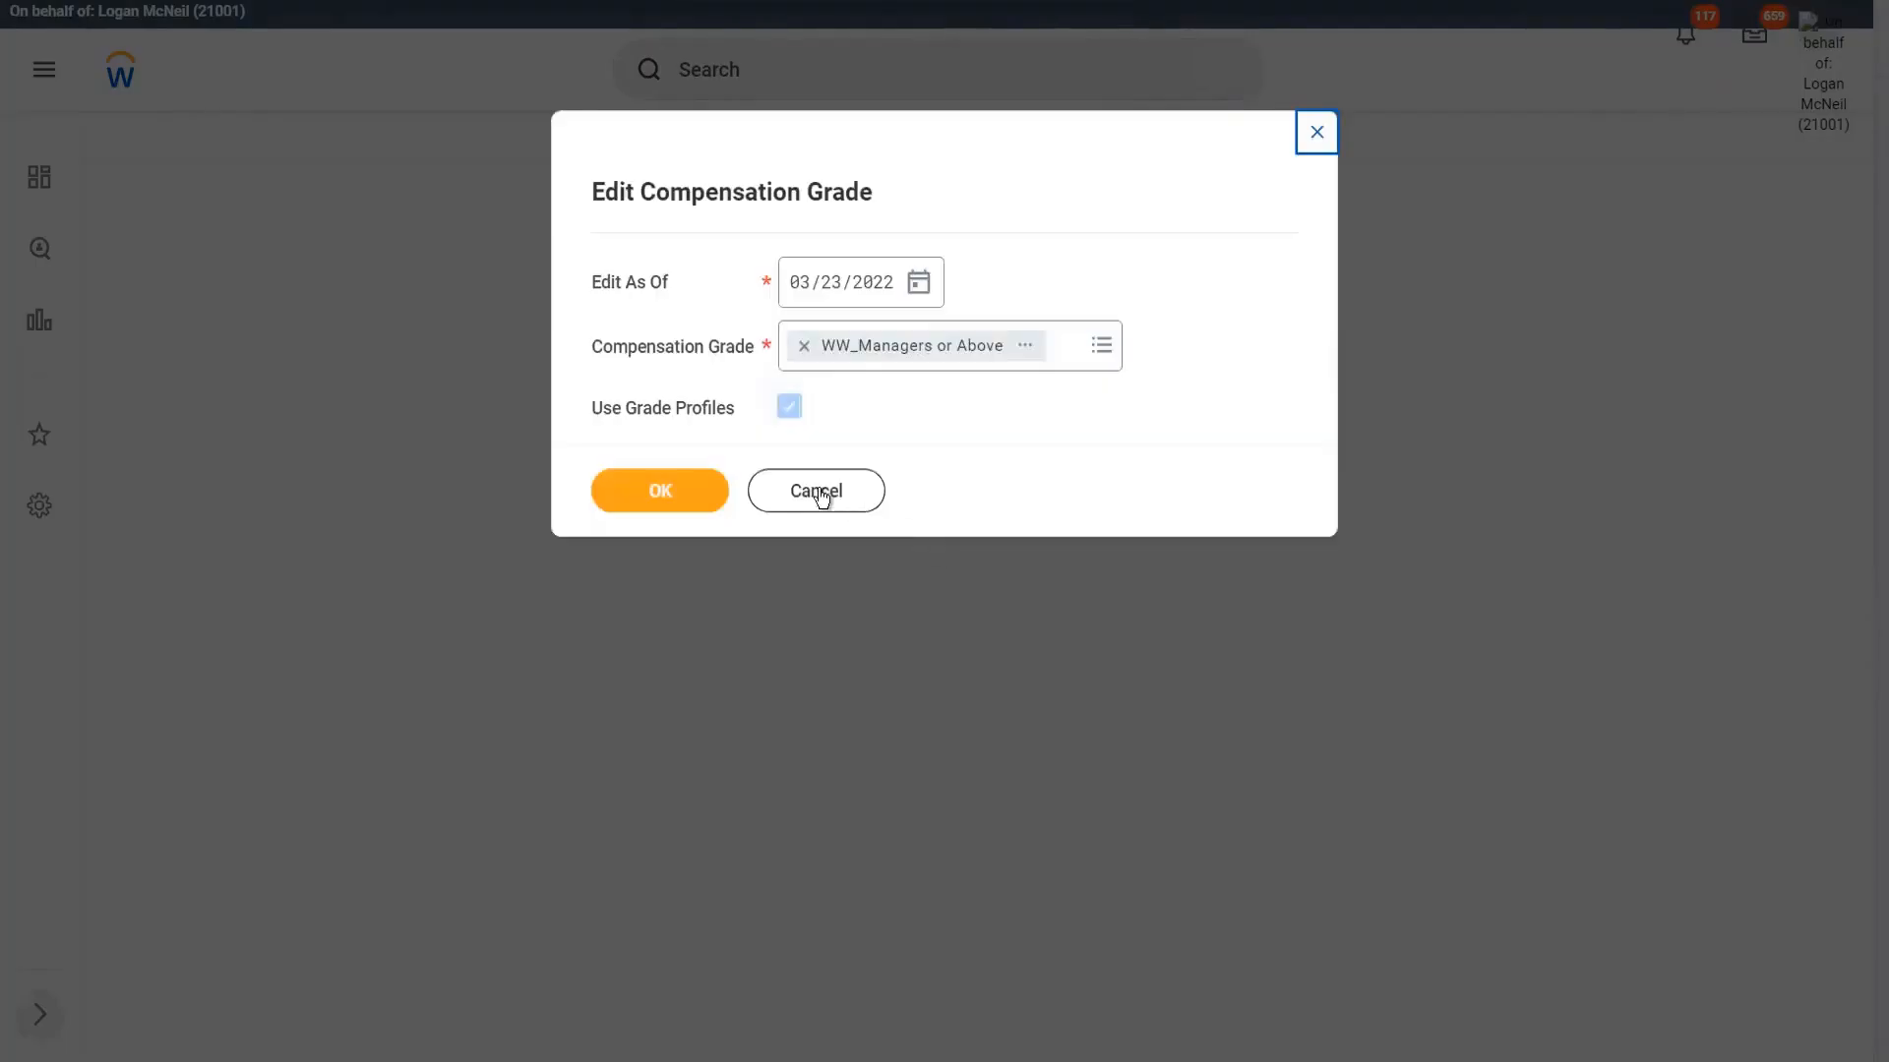
Step: Cancel the Edit Compensation Grade prompts and open the account's Change Preferences form at the Preferred Currency setting
click(820, 492)
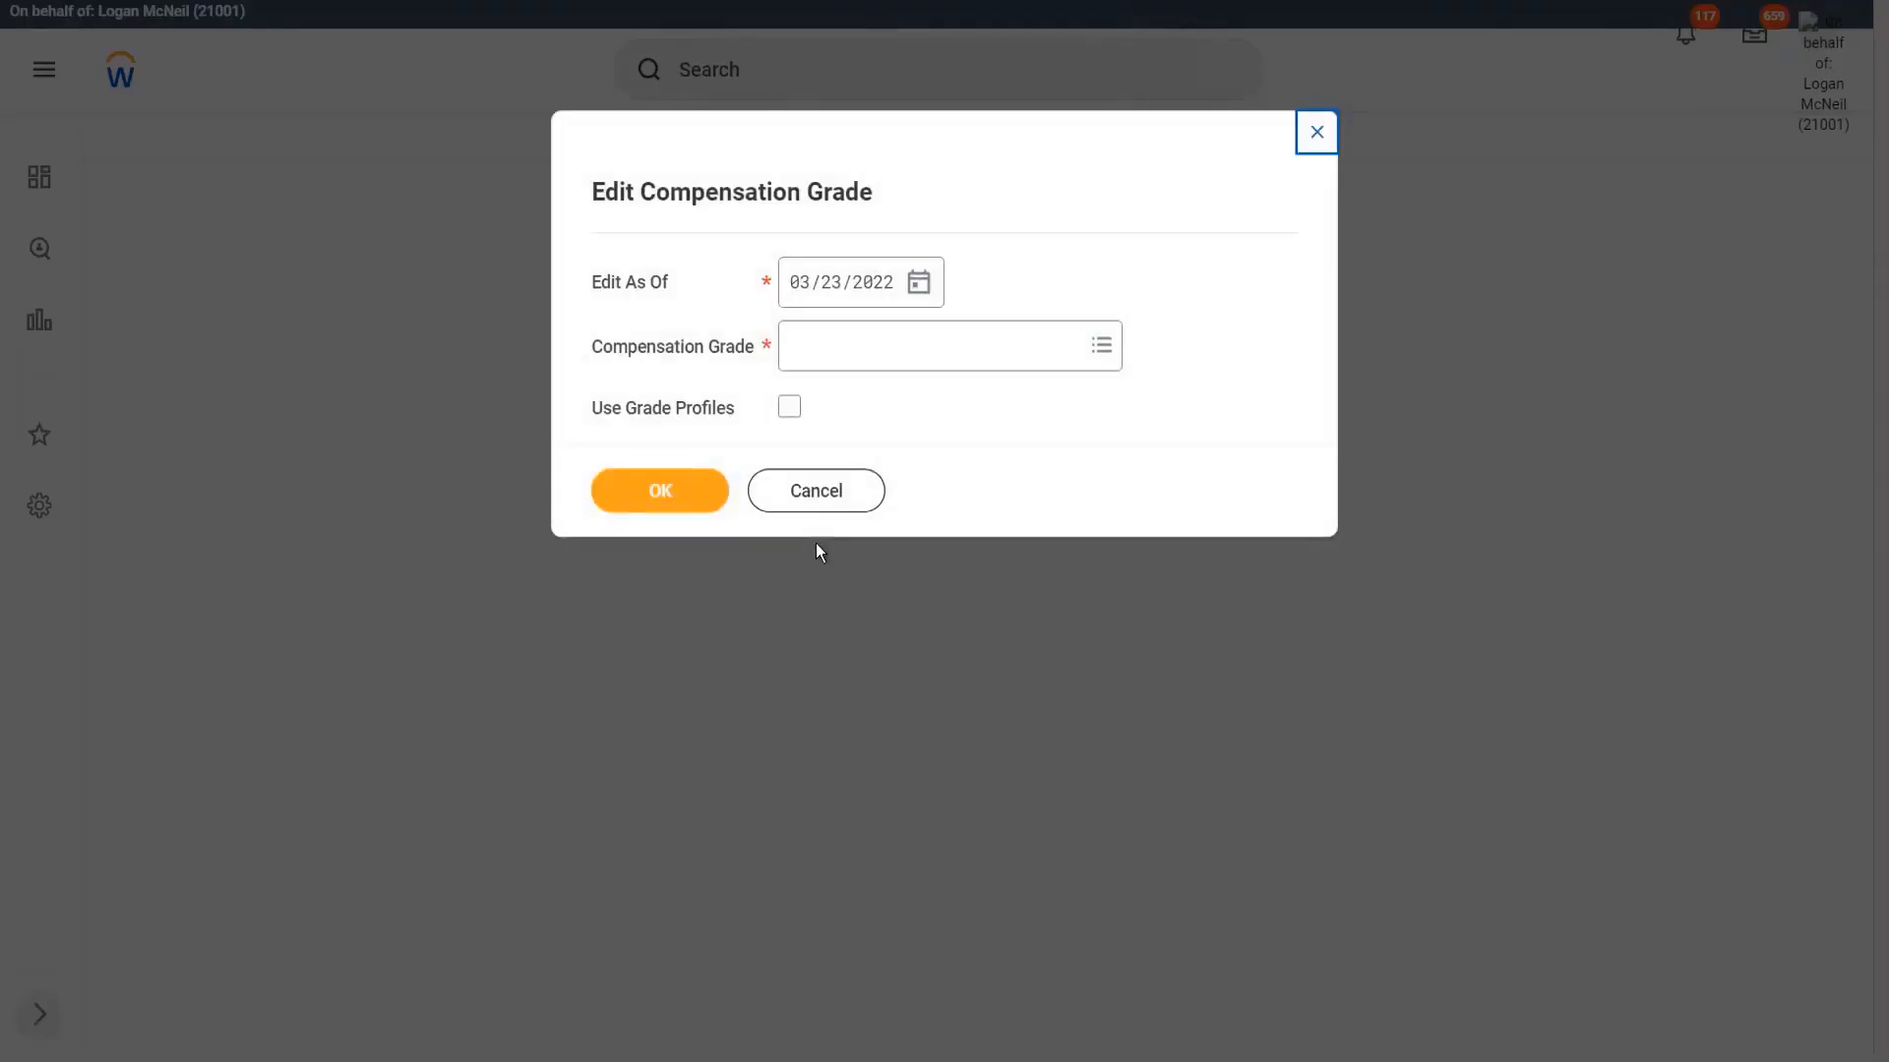
click(817, 492)
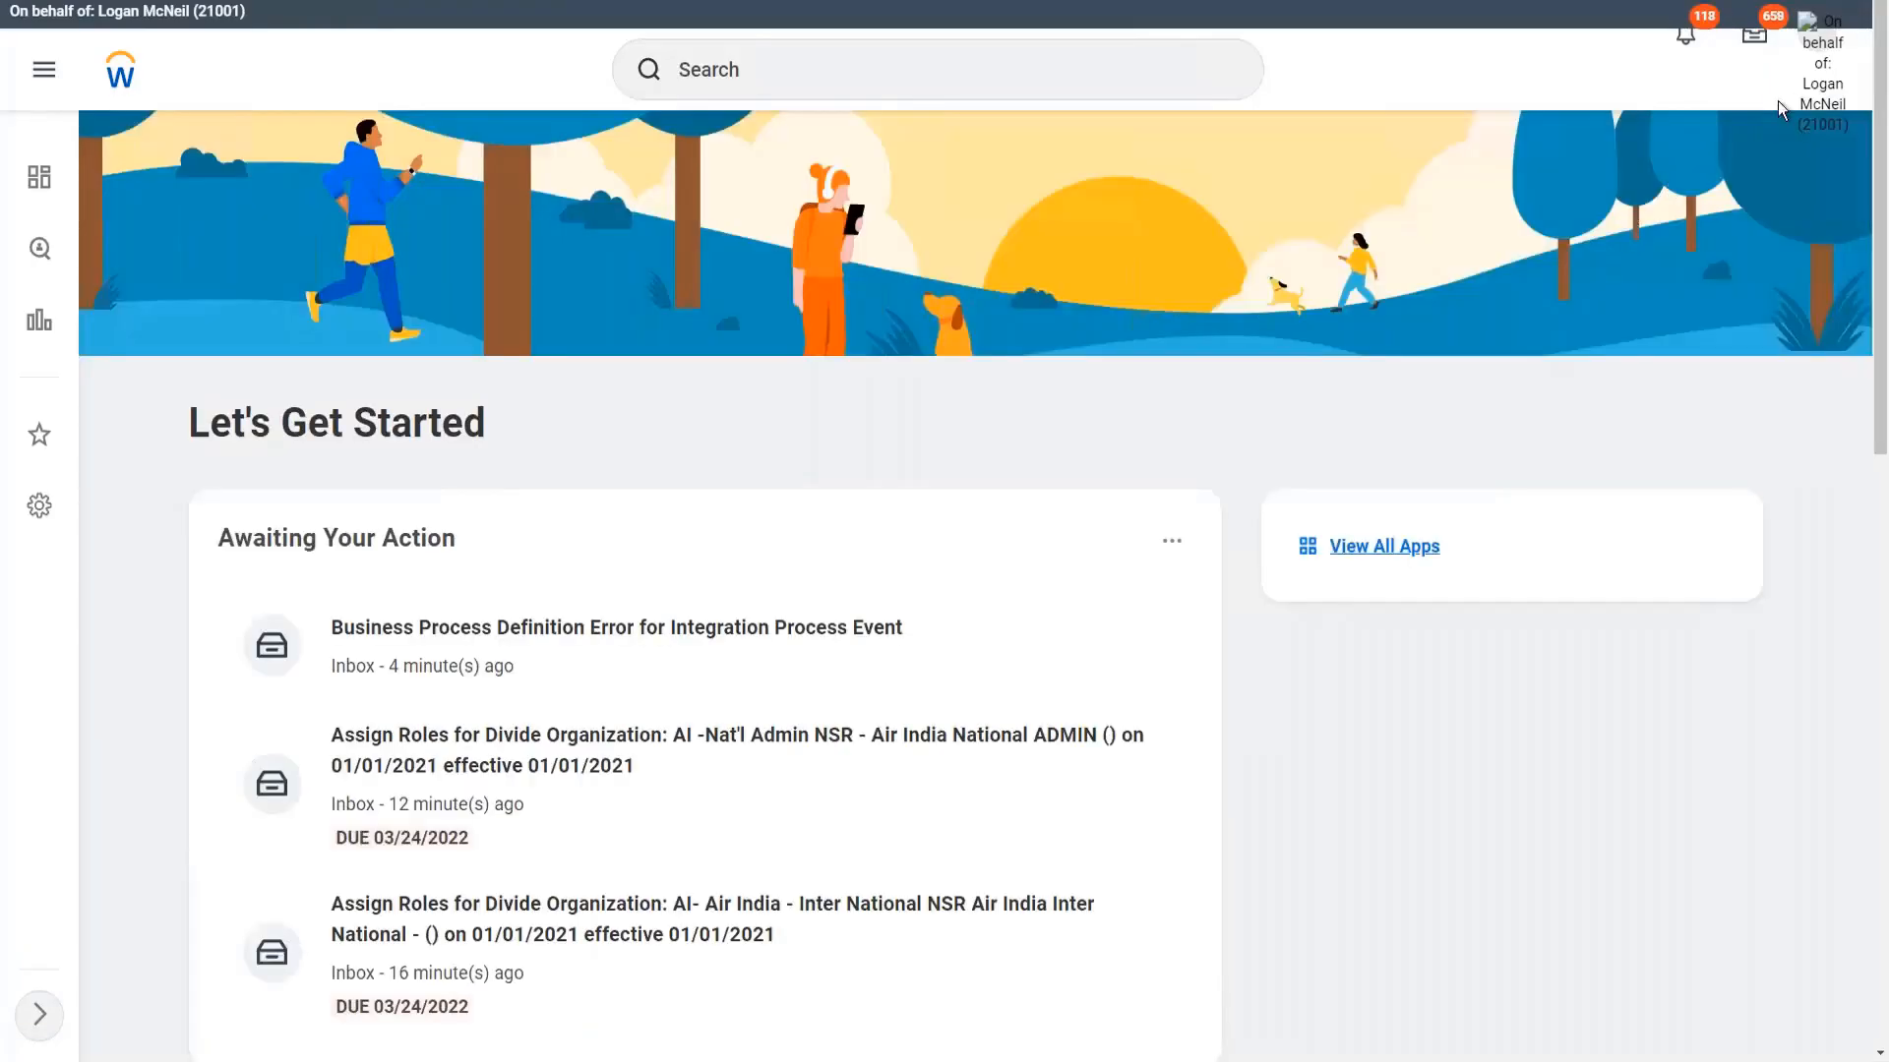
click(1824, 72)
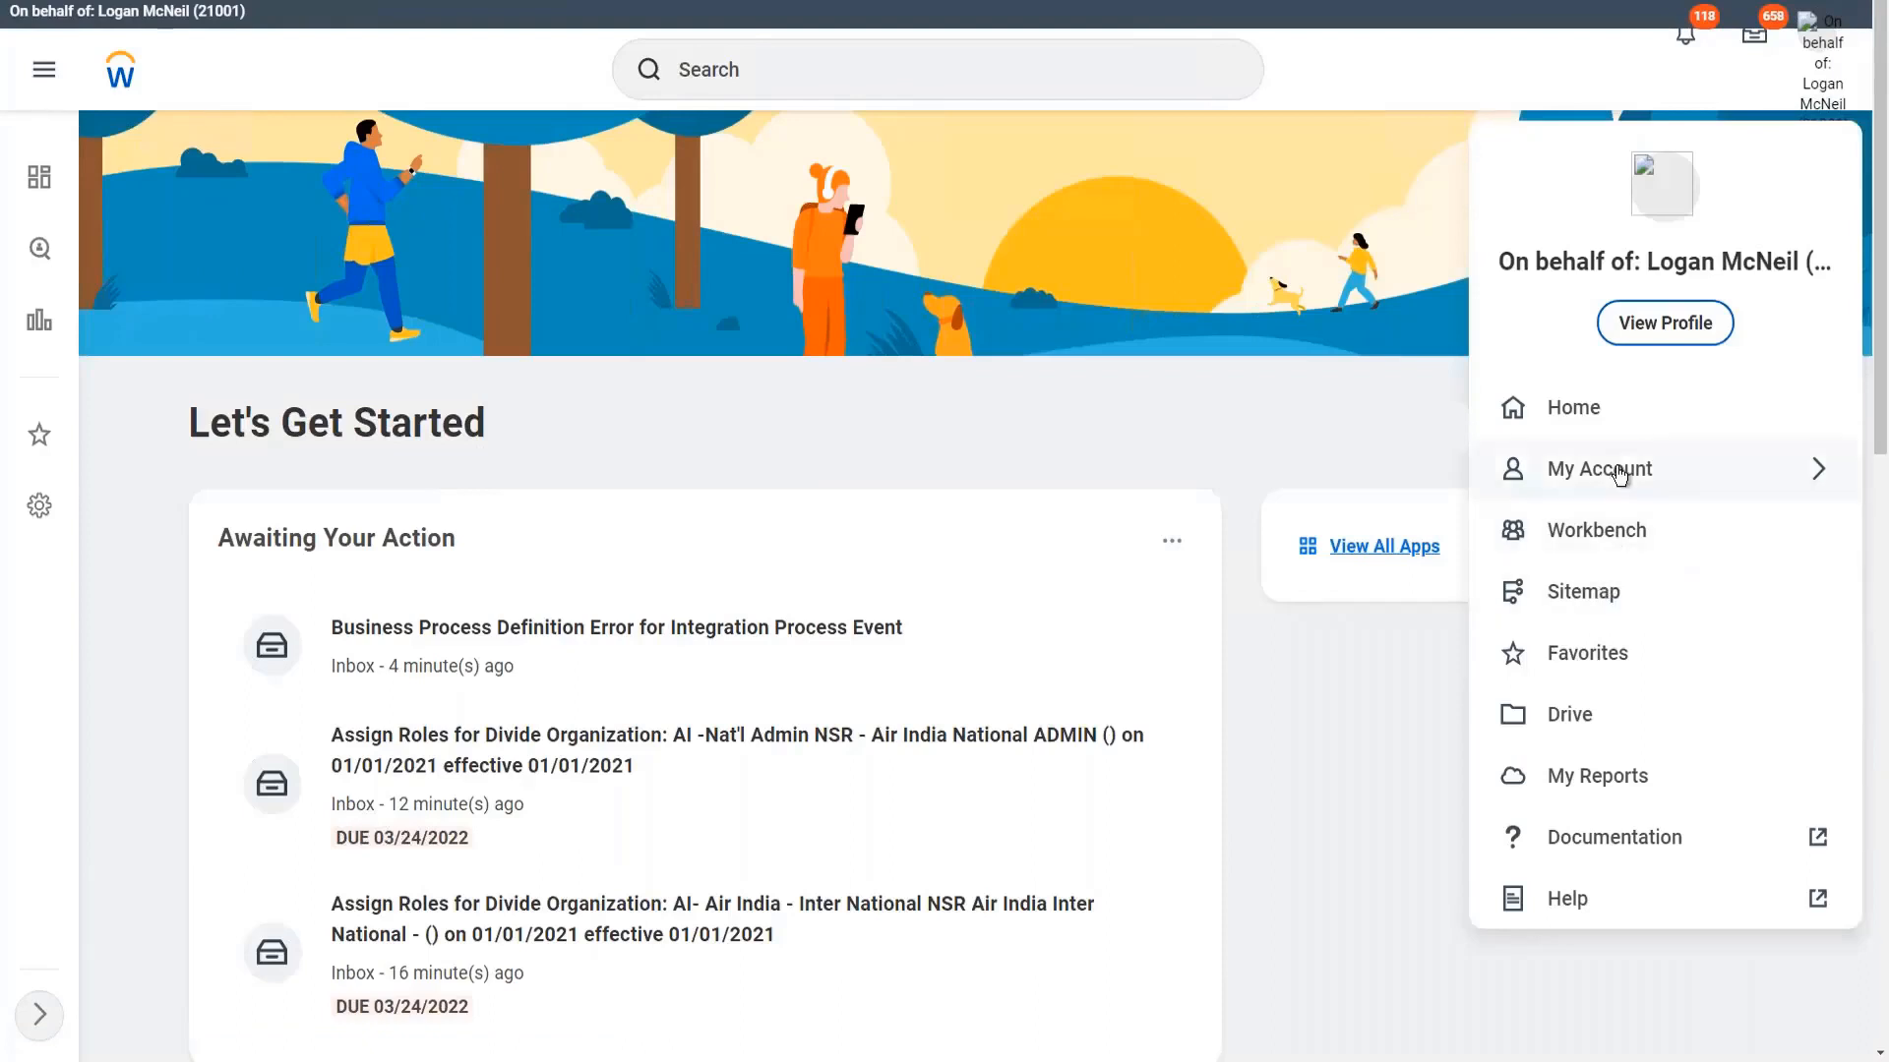
click(1698, 466)
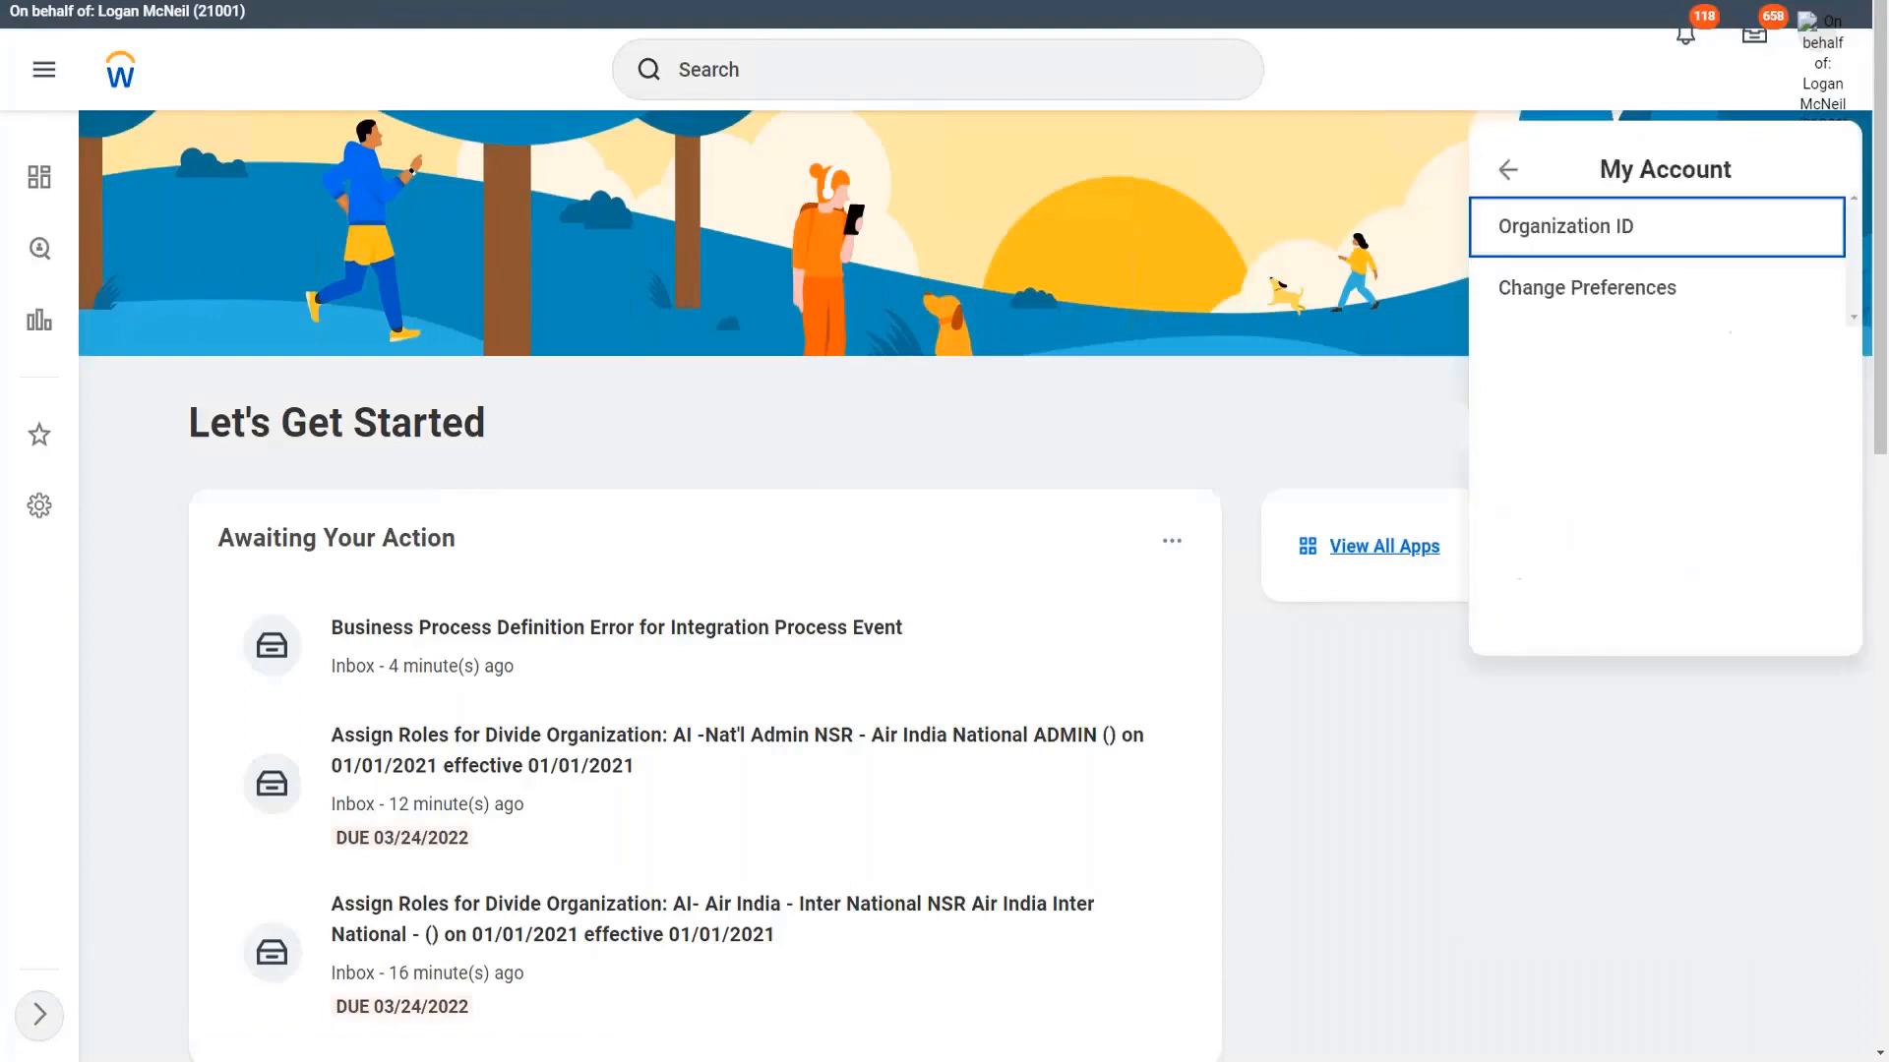
click(1587, 297)
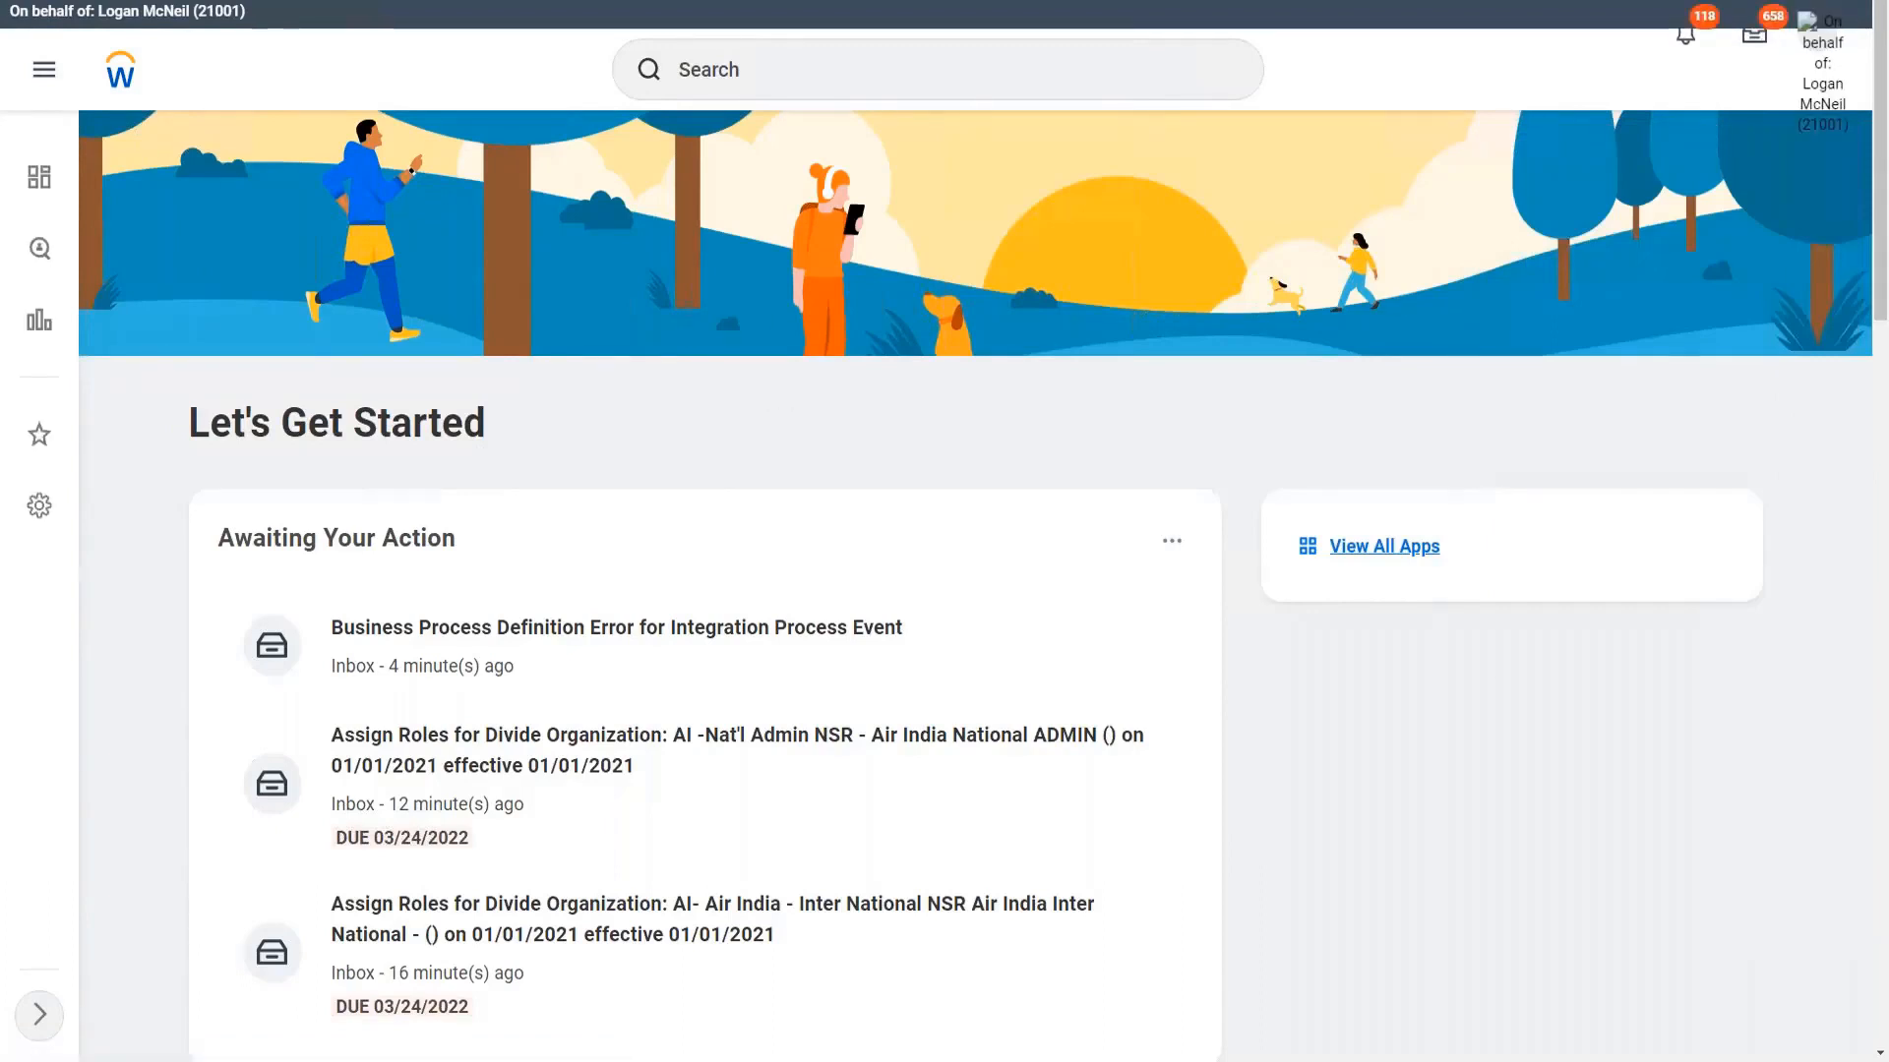
scroll(374, 757, down, 1)
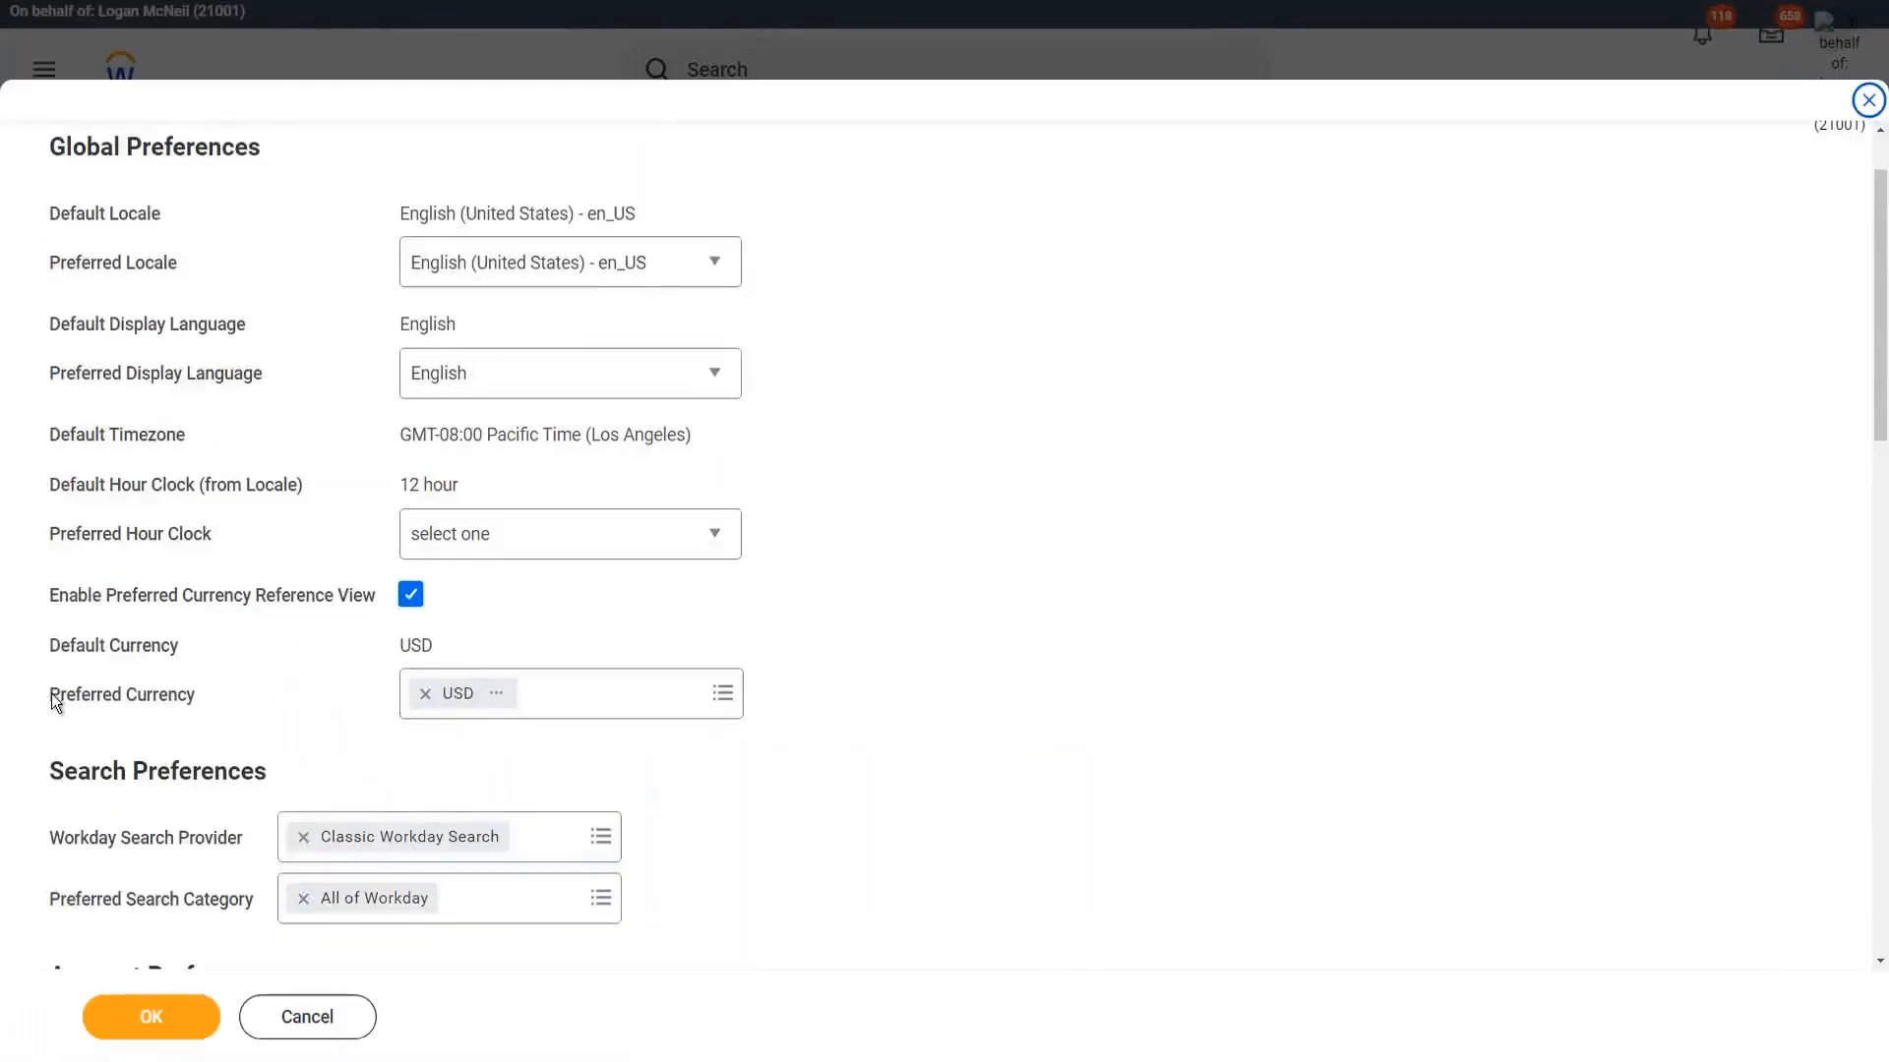
drag(51, 693, 192, 701)
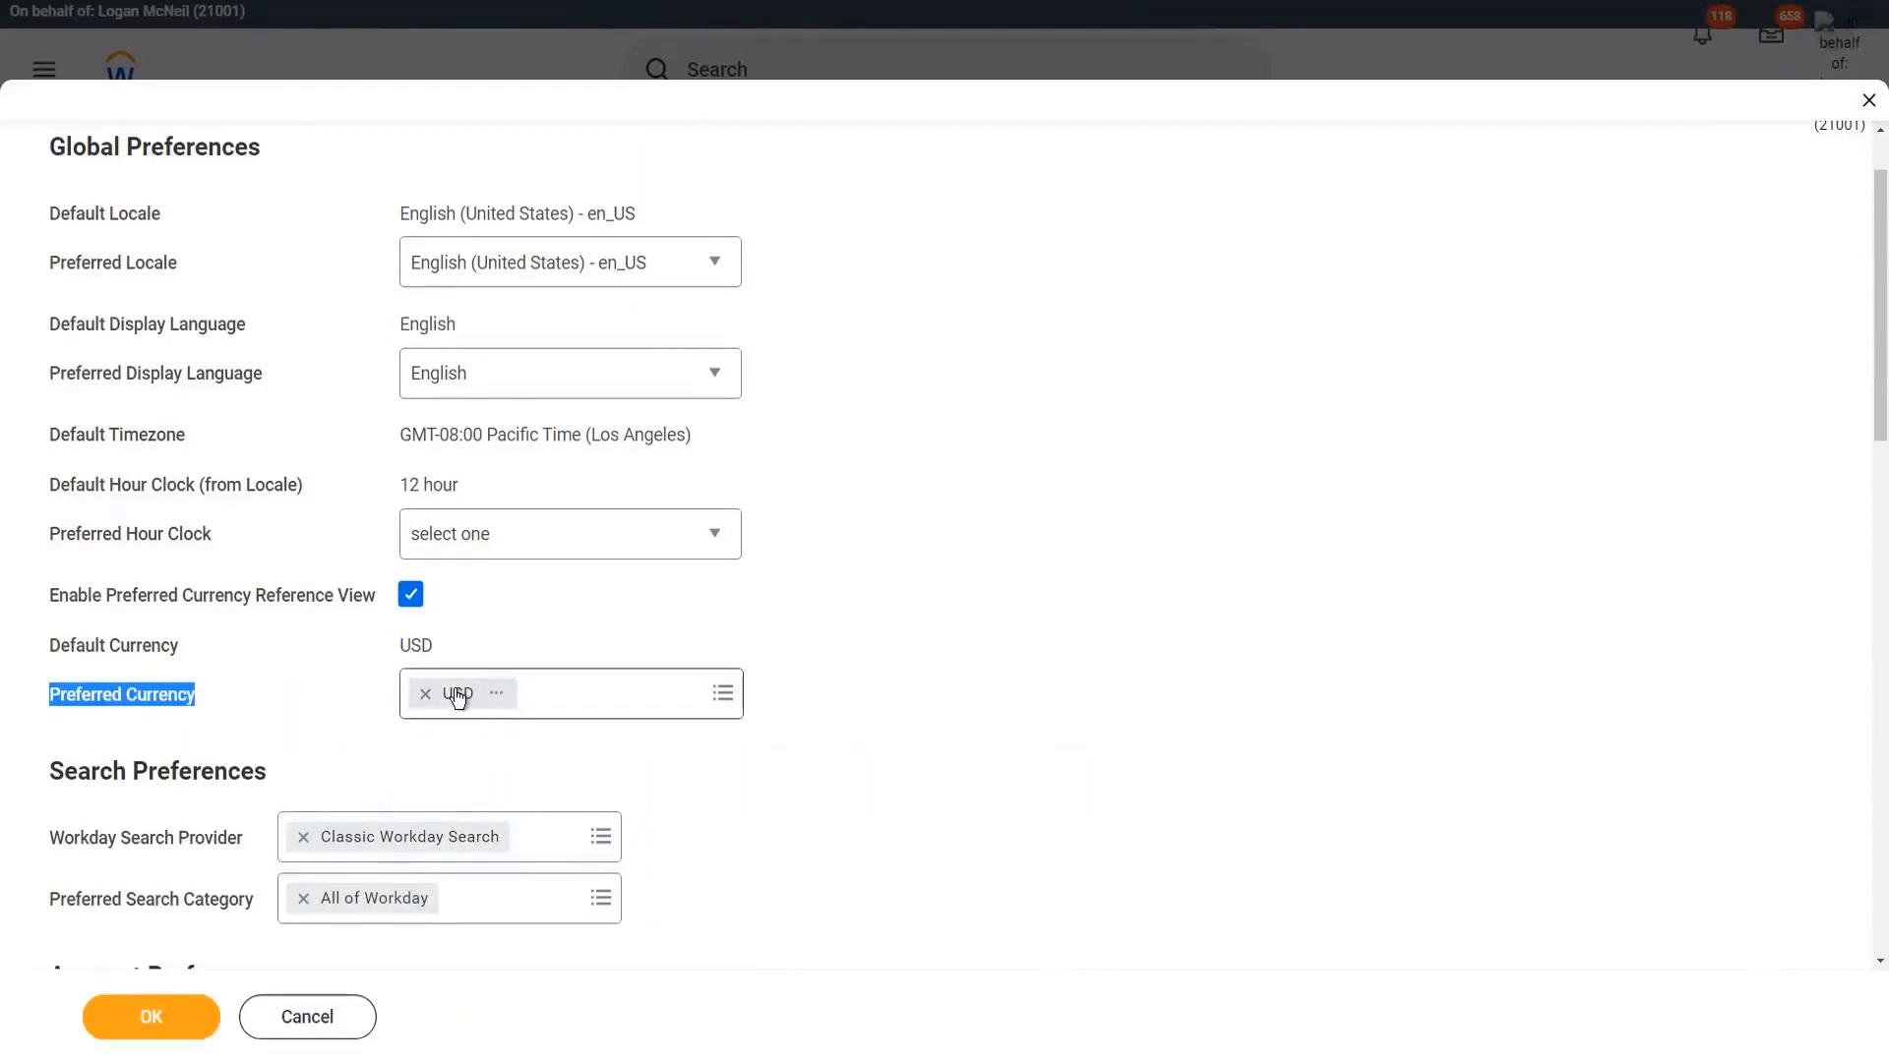
Step: Try replacing USD with GBP as the preferred currency, and discard the preference changes
click(425, 693)
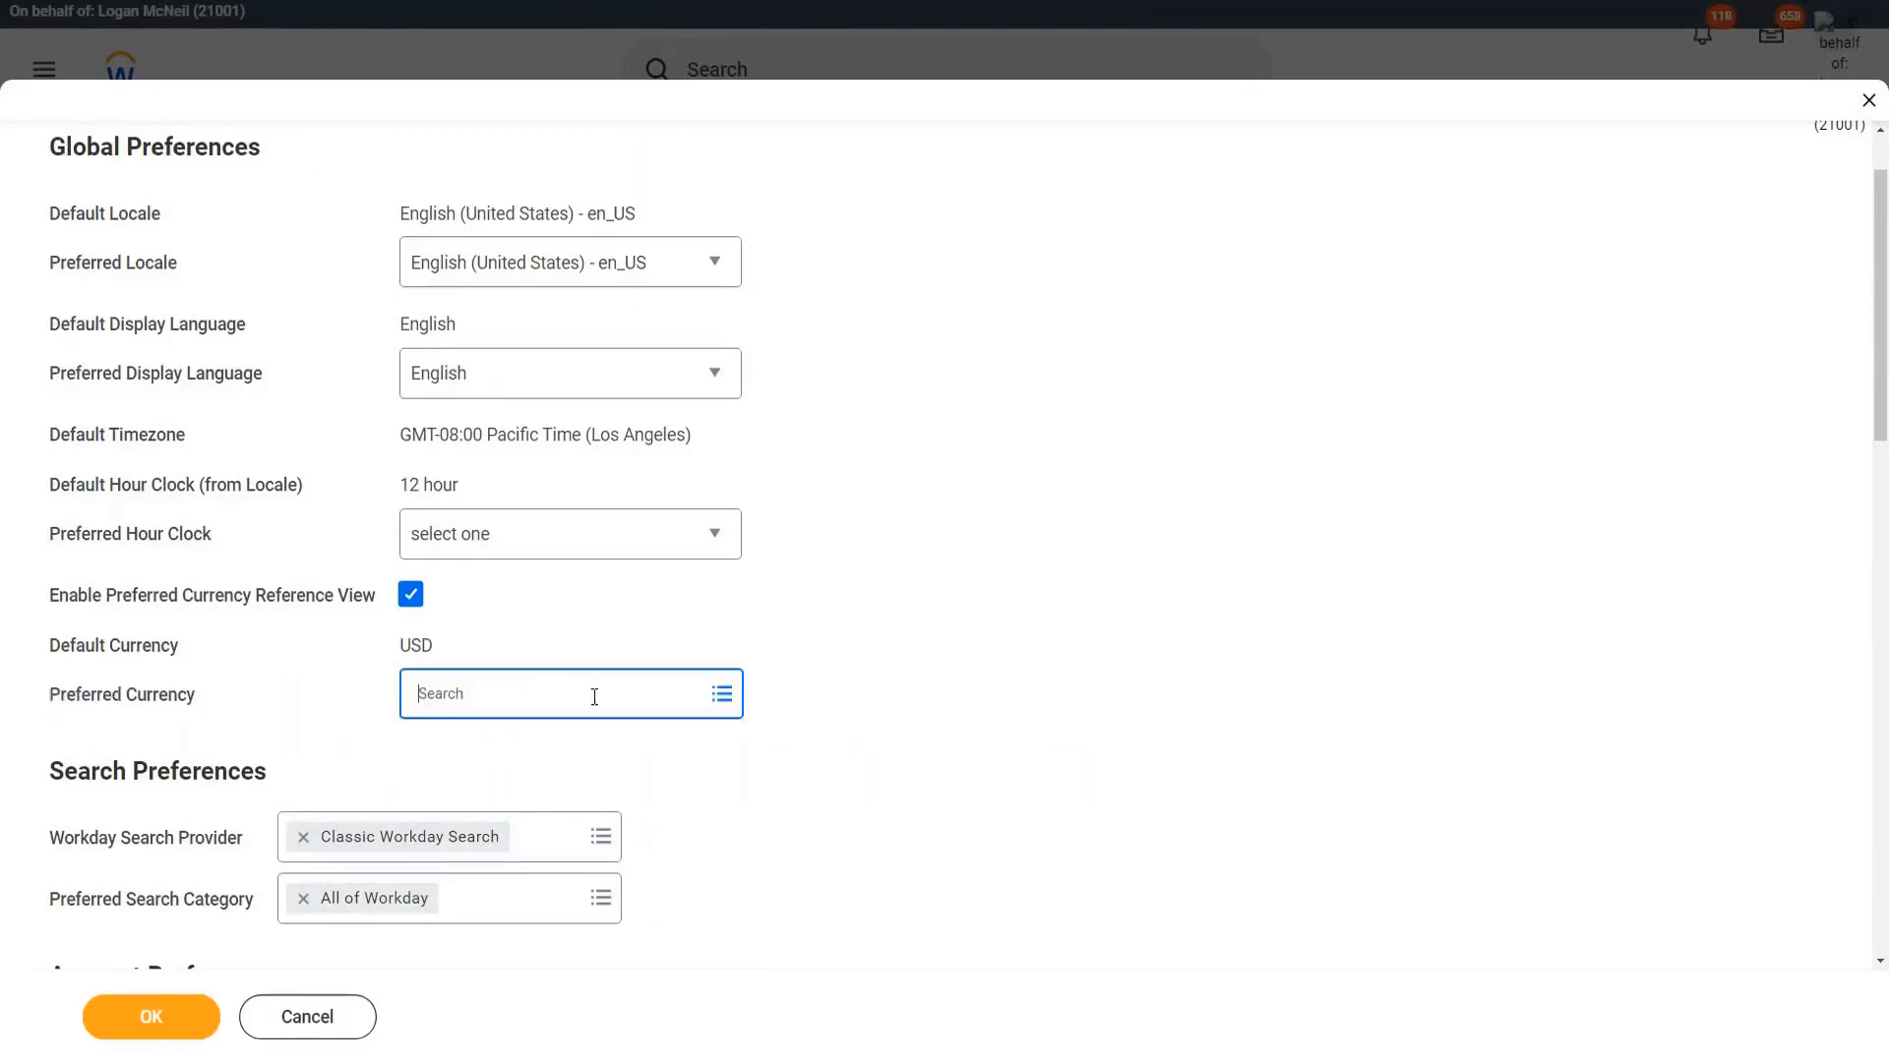
click(511, 695)
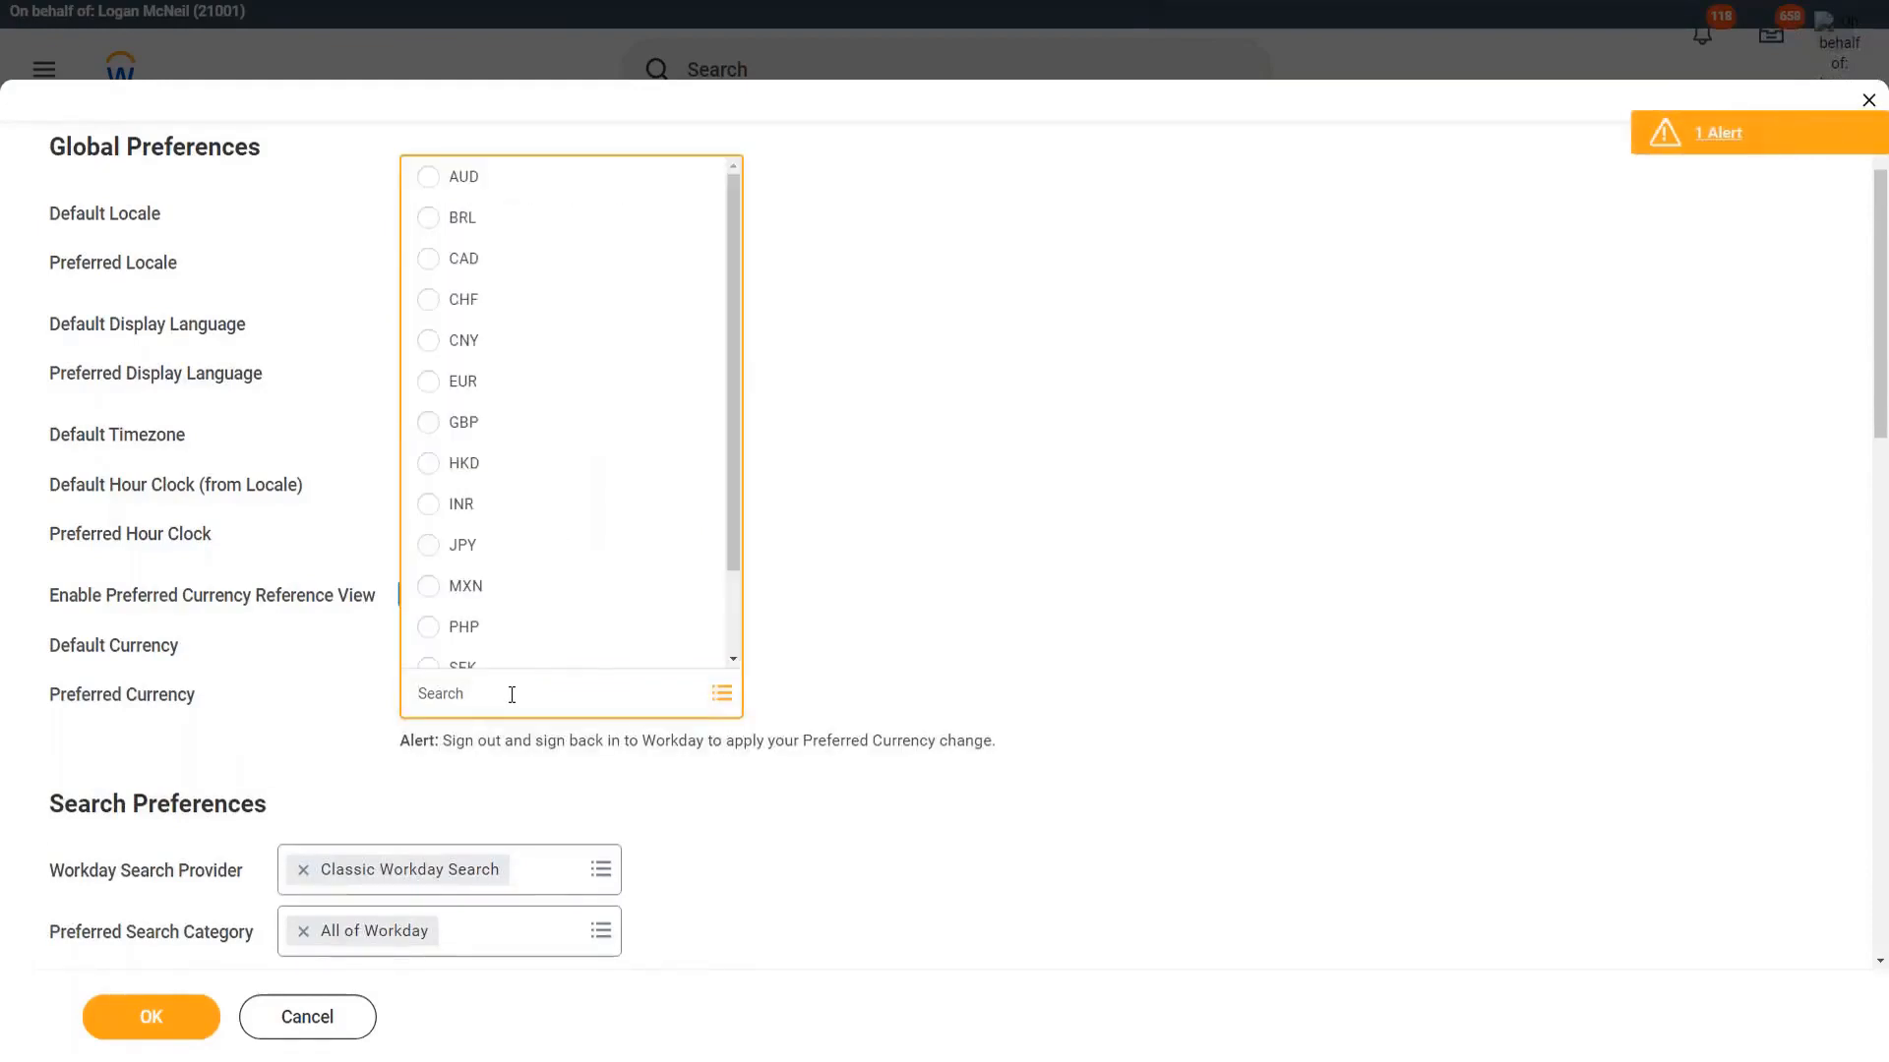
click(482, 425)
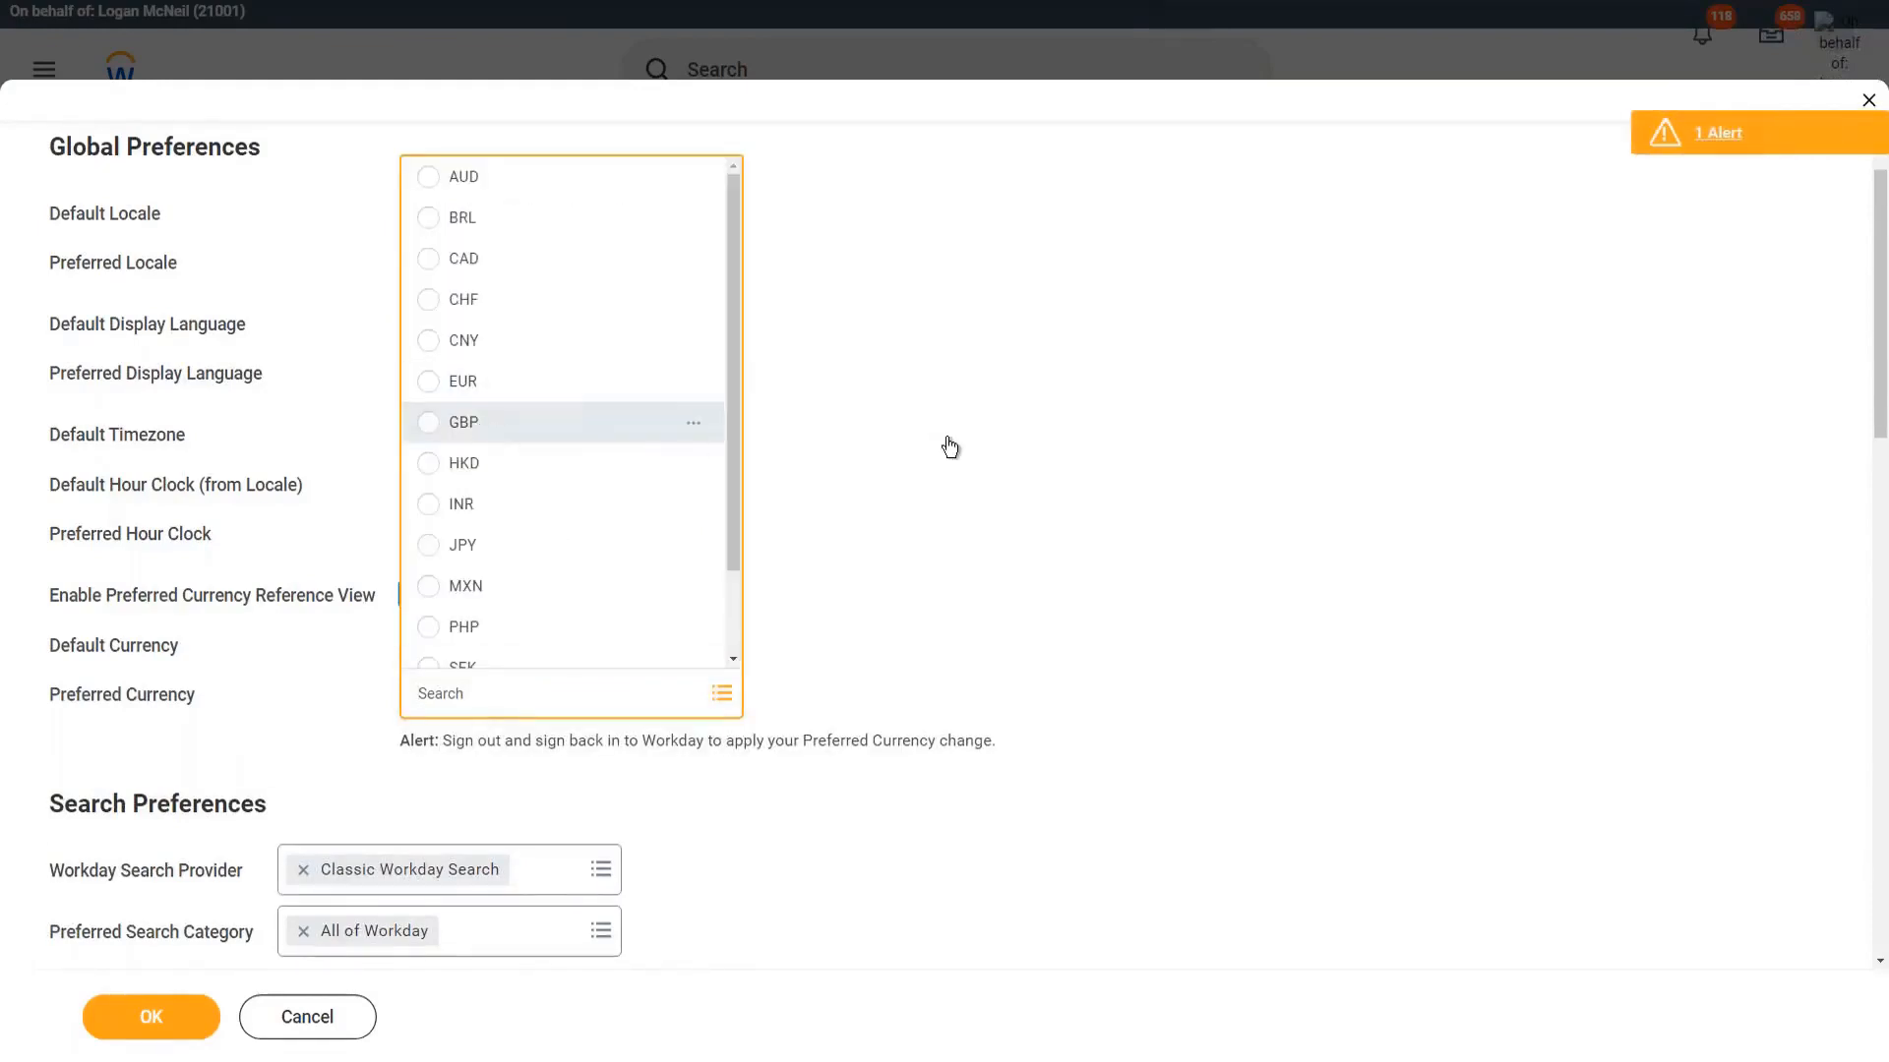
click(307, 1017)
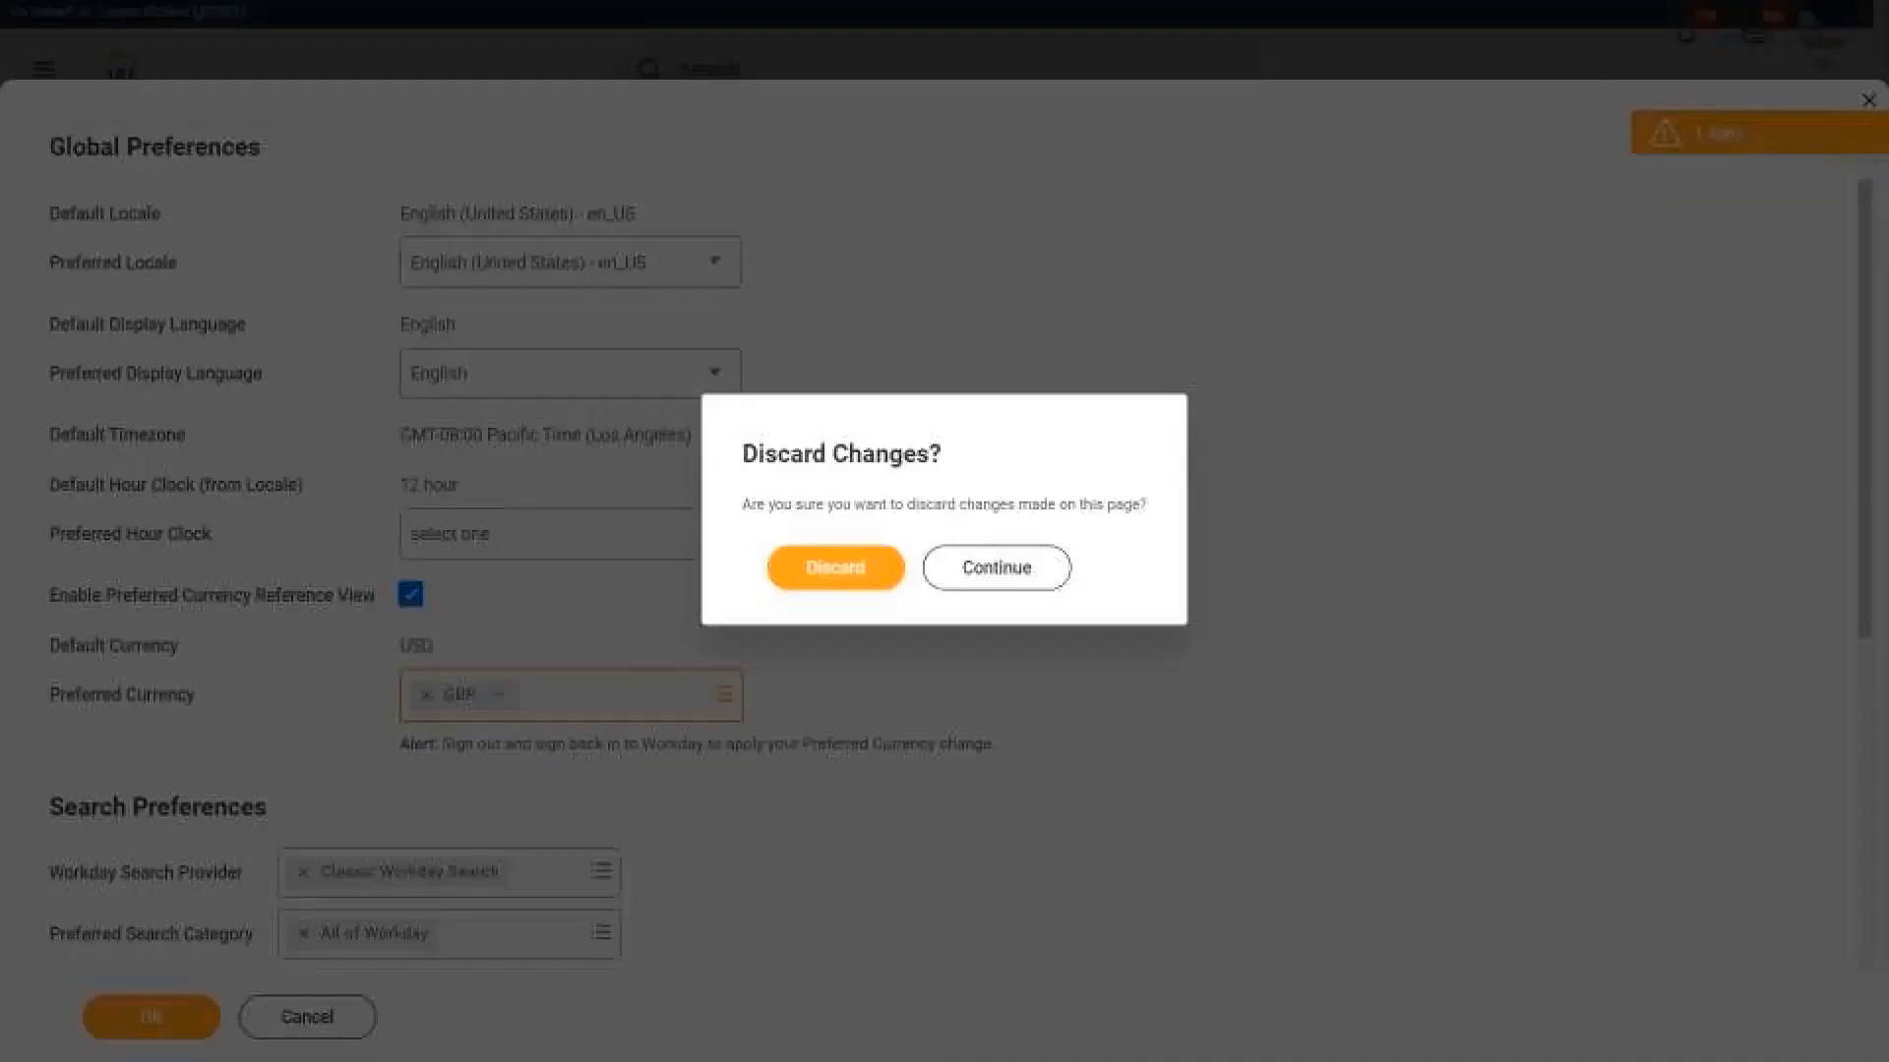
click(835, 567)
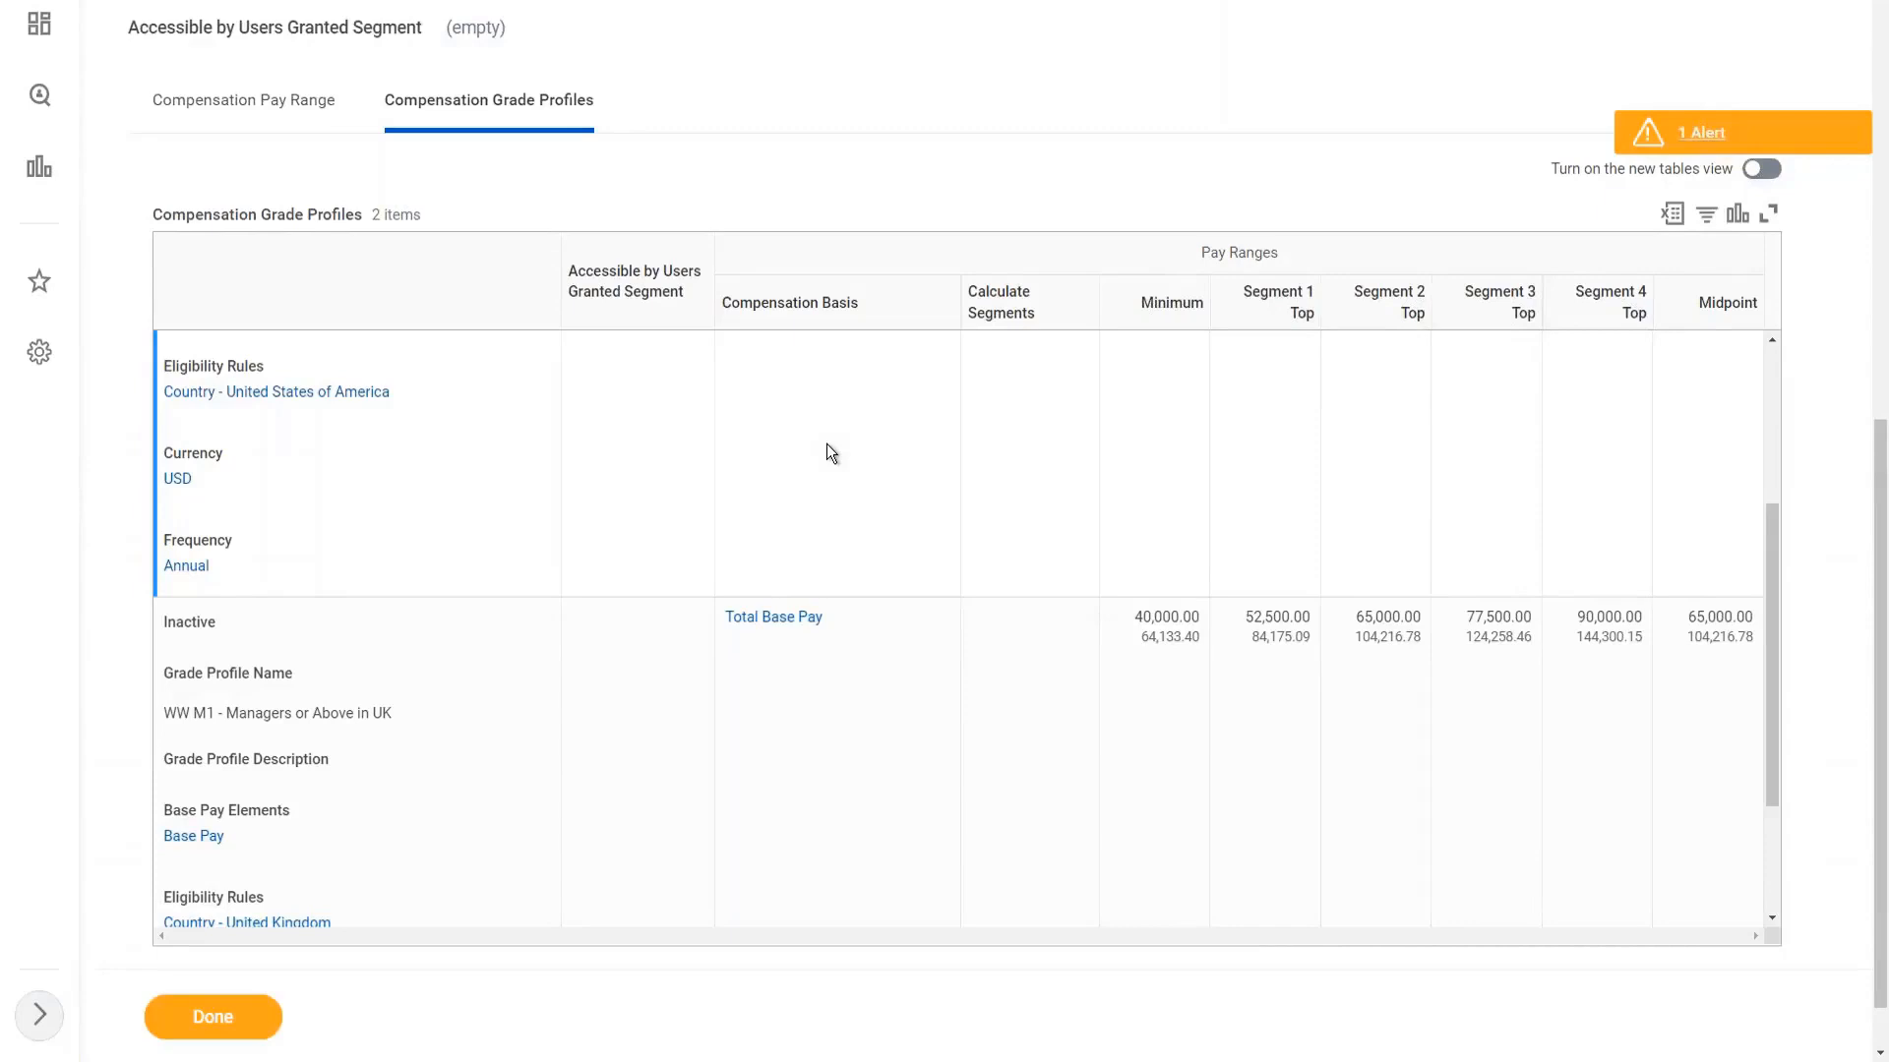
Step: Compare the pay ranges, eligibility rules and currencies of the USA and UK compensation grade profiles, along with the grade's defaults
scroll(1204, 440, up, 2)
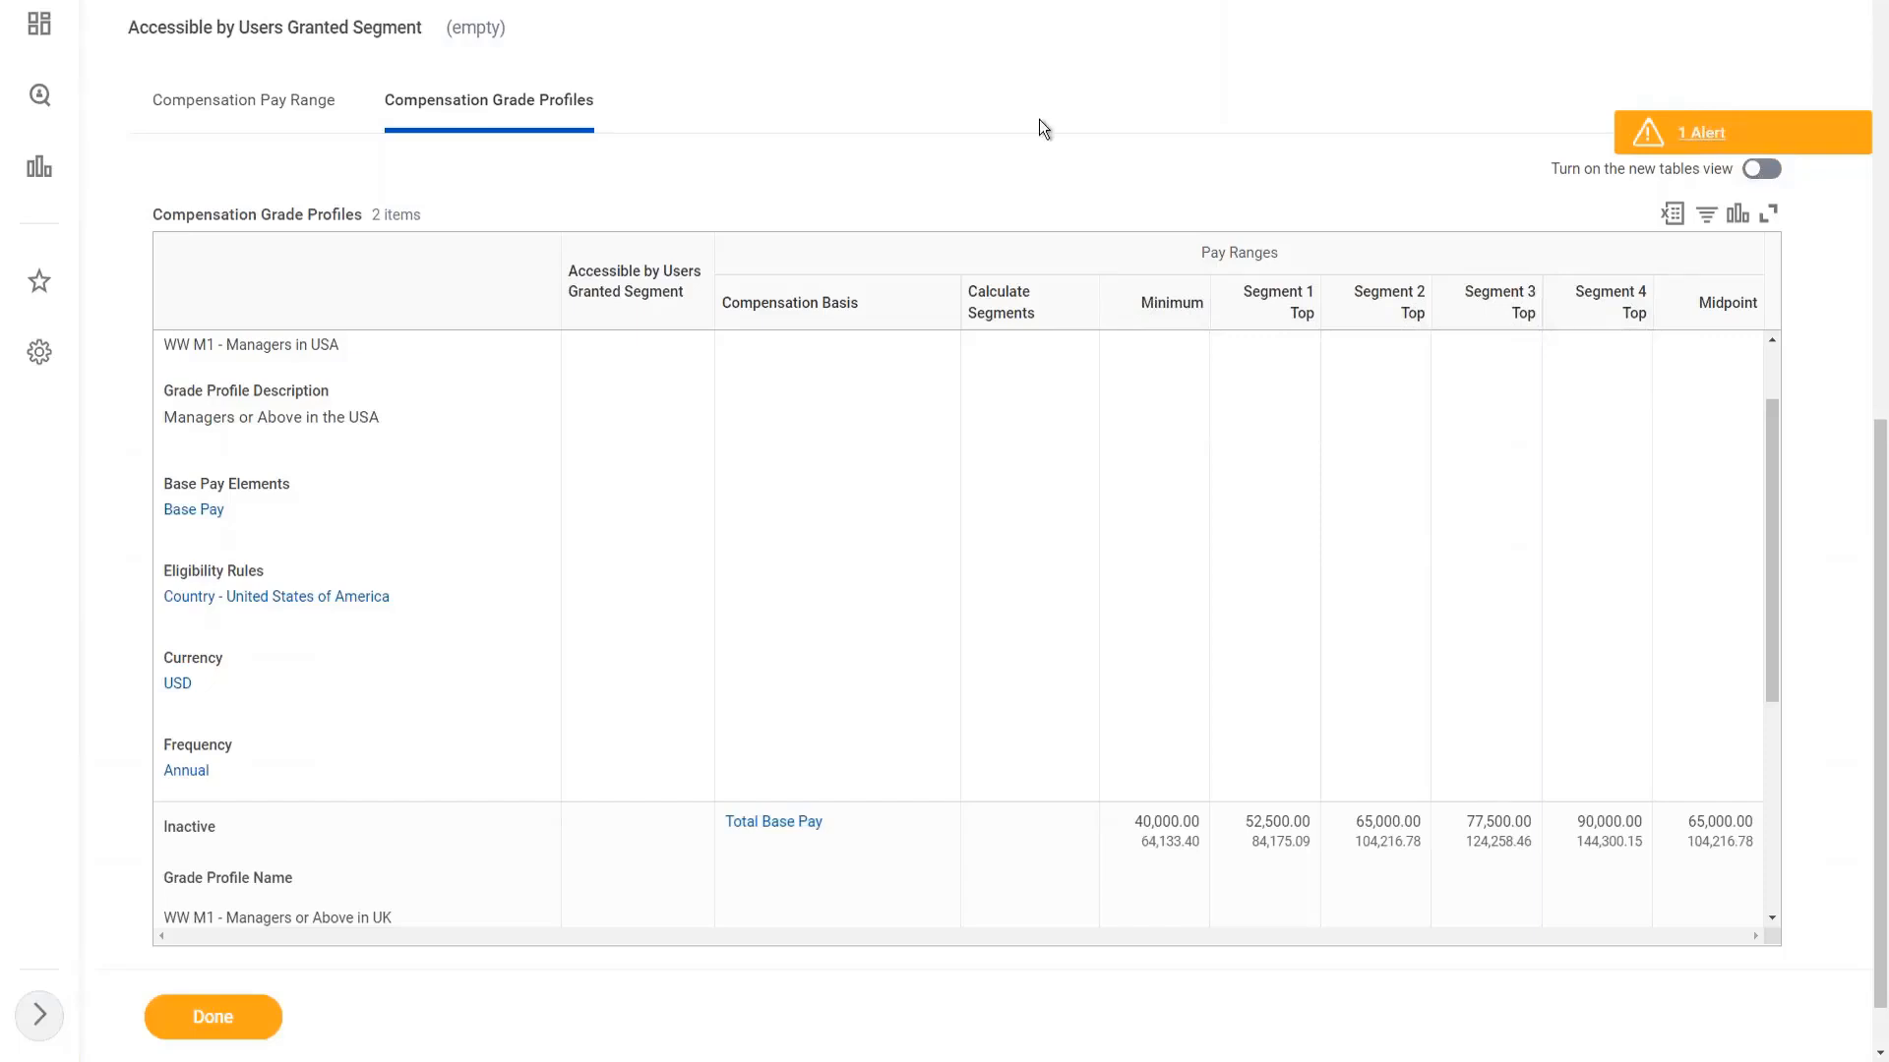
scroll(956, 572, down, 2)
scroll(956, 572, down, 1)
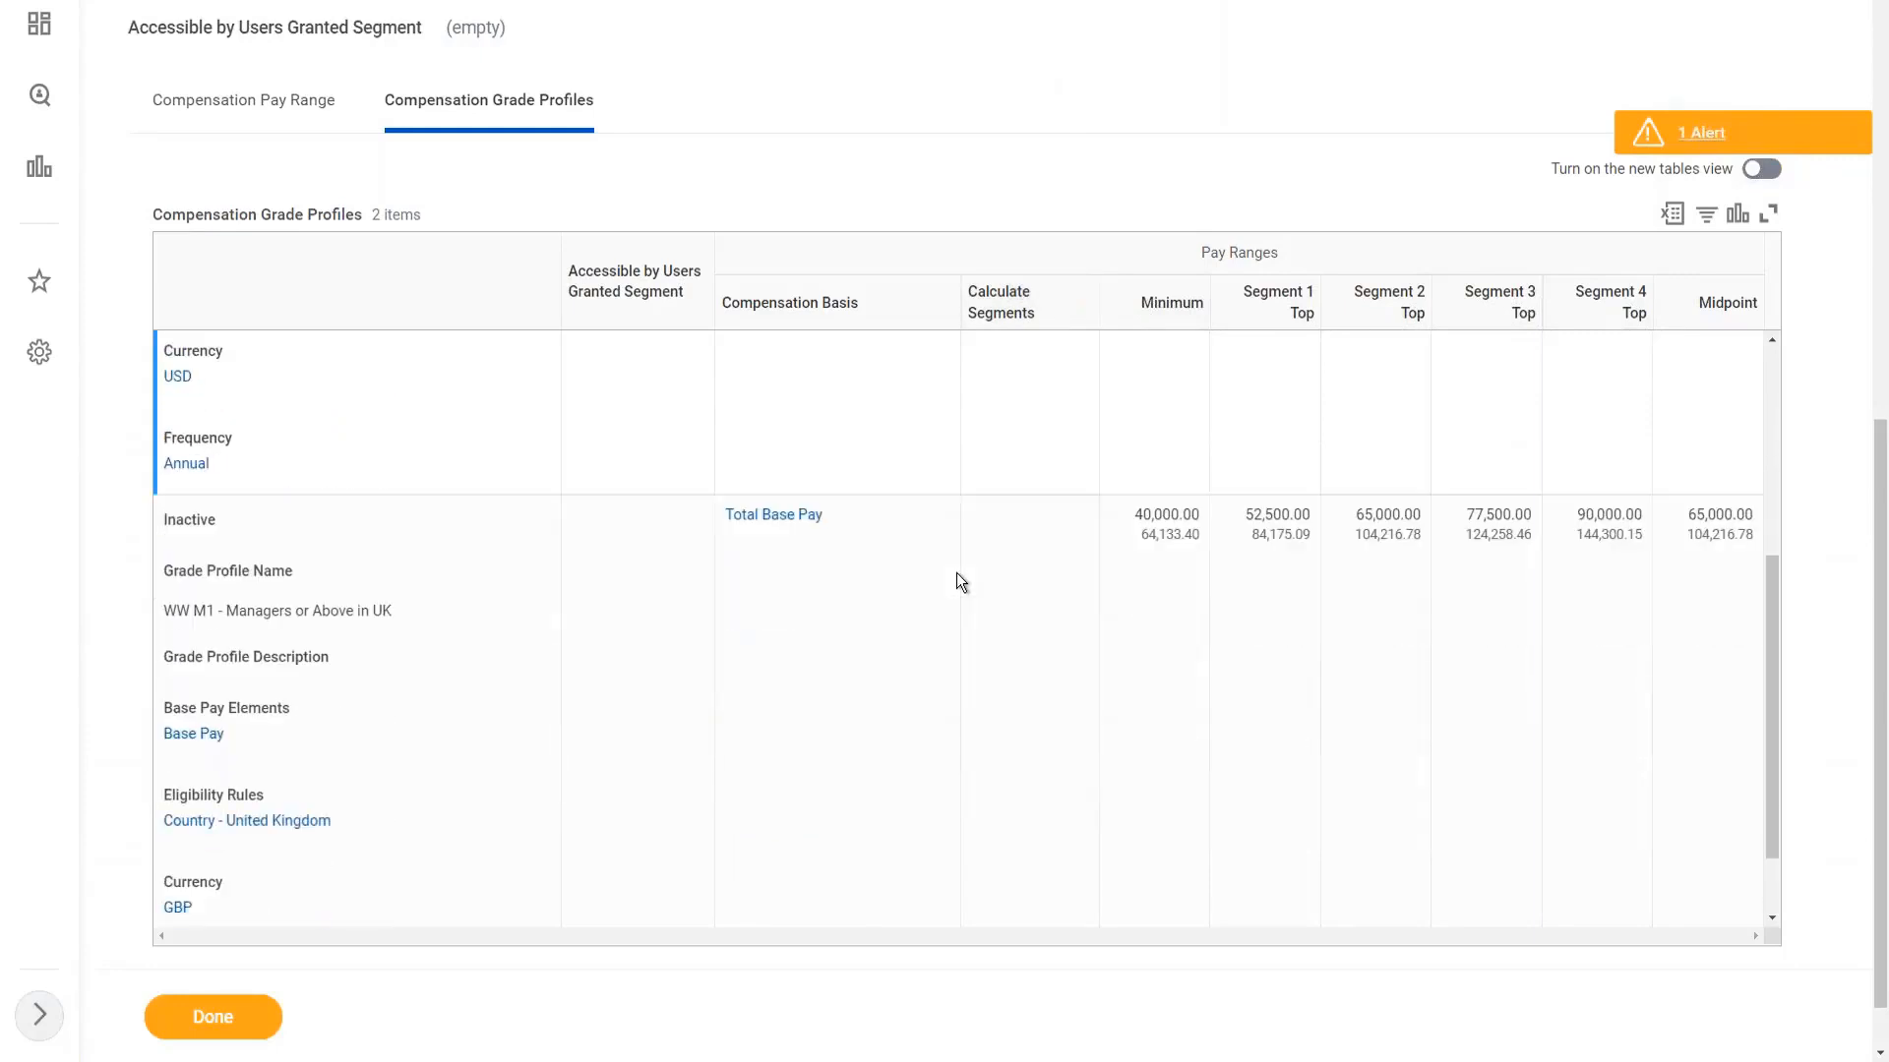
scroll(956, 573, up, 4)
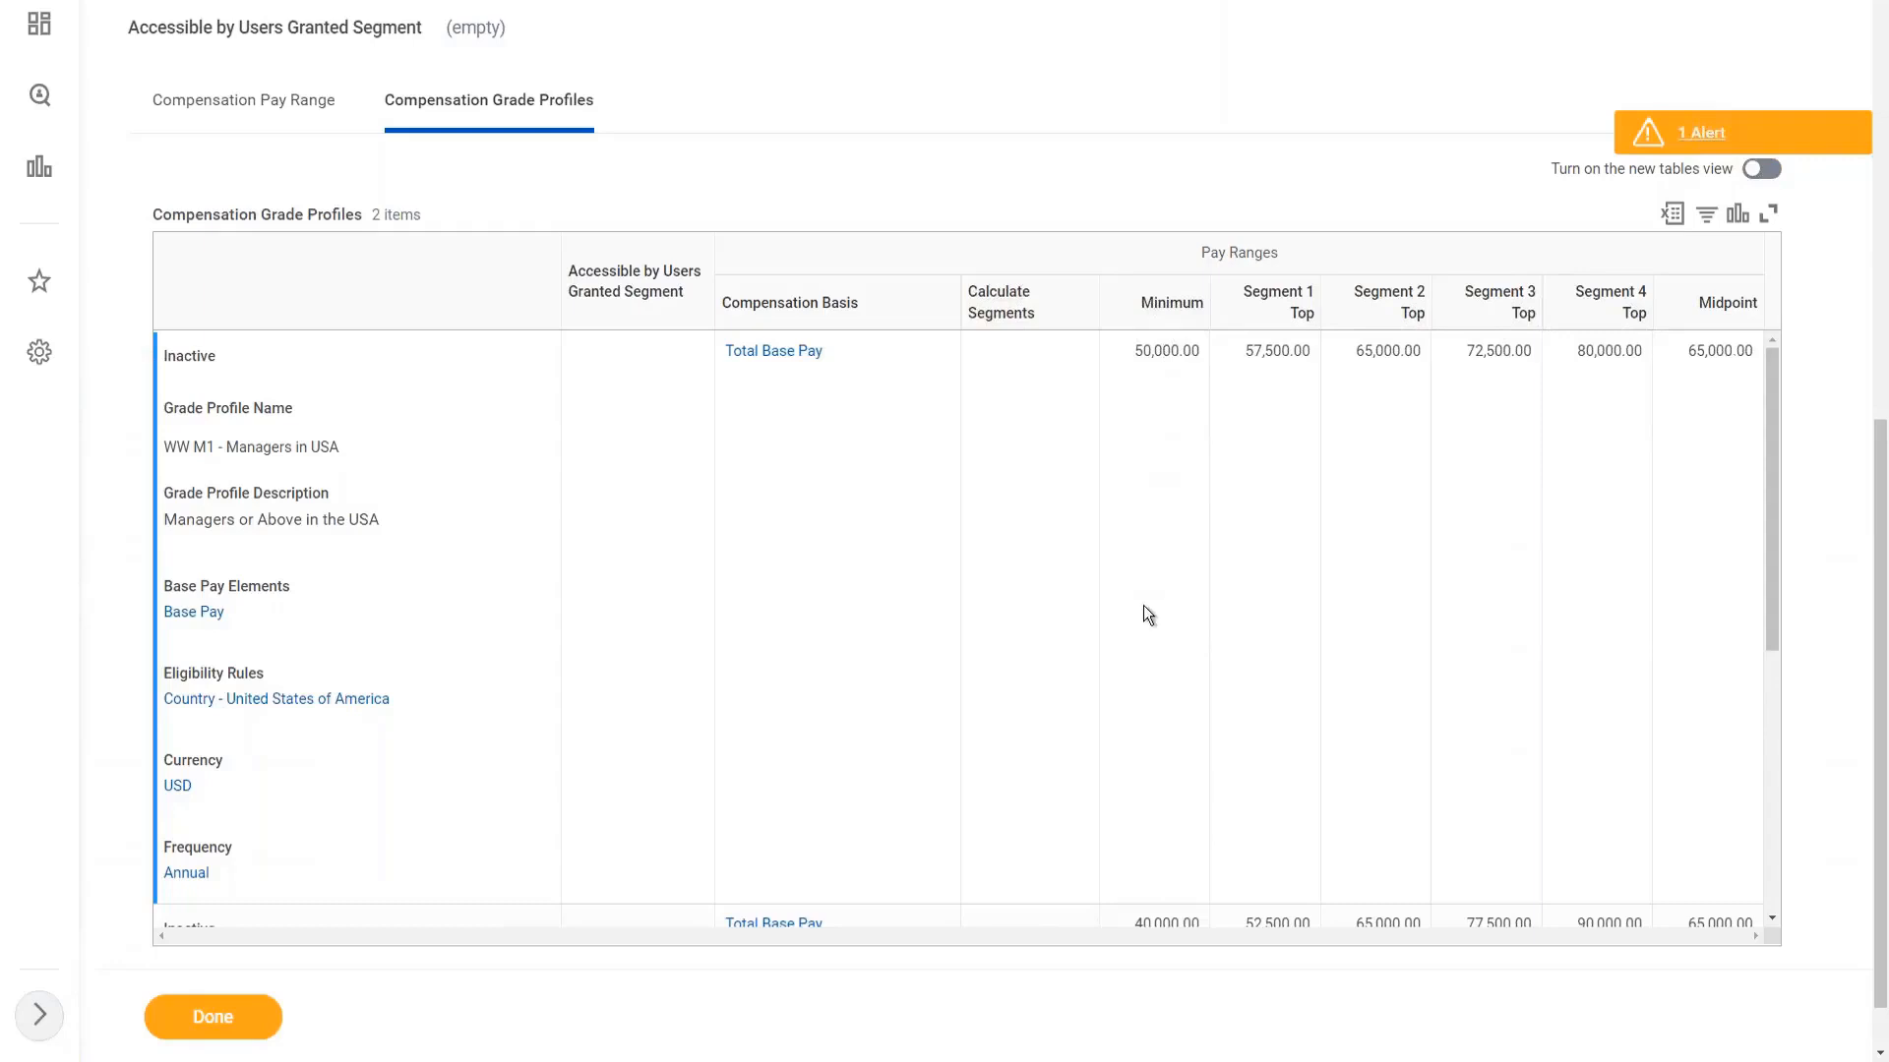
scroll(1879, 541, down, 1)
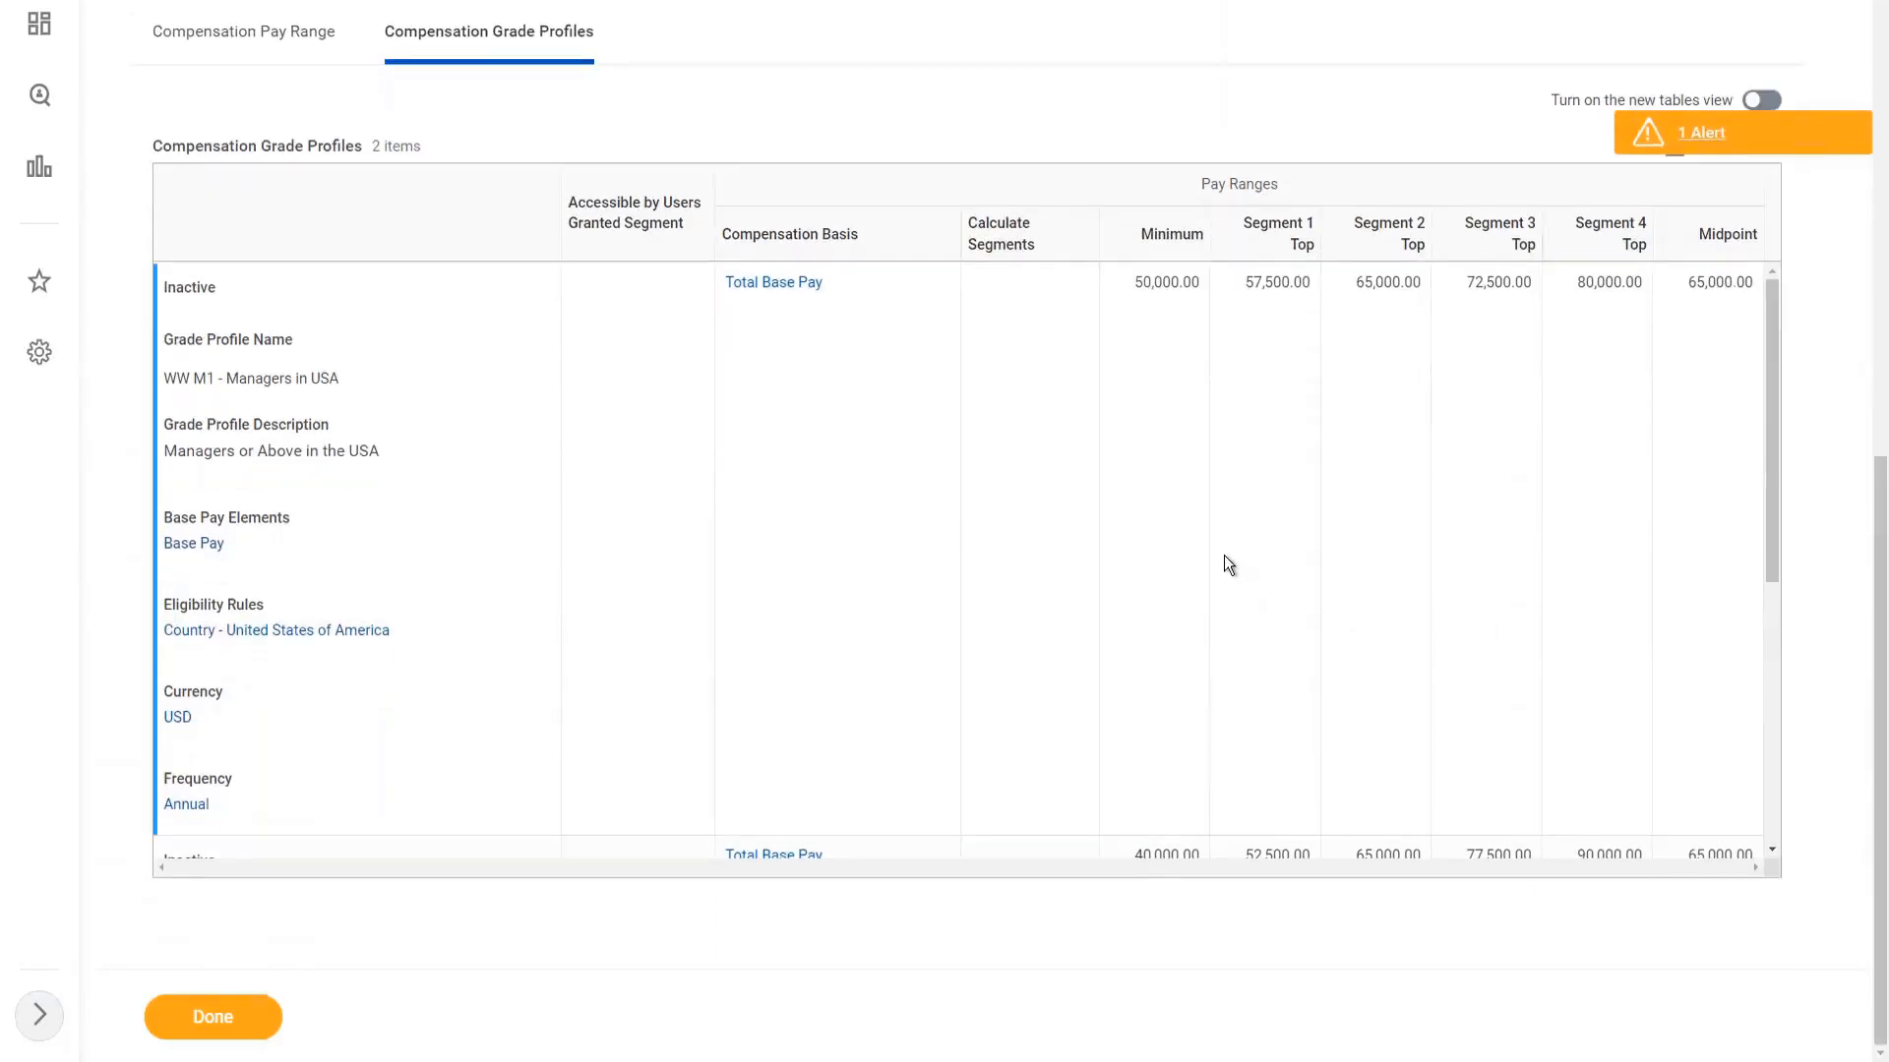
click(1254, 513)
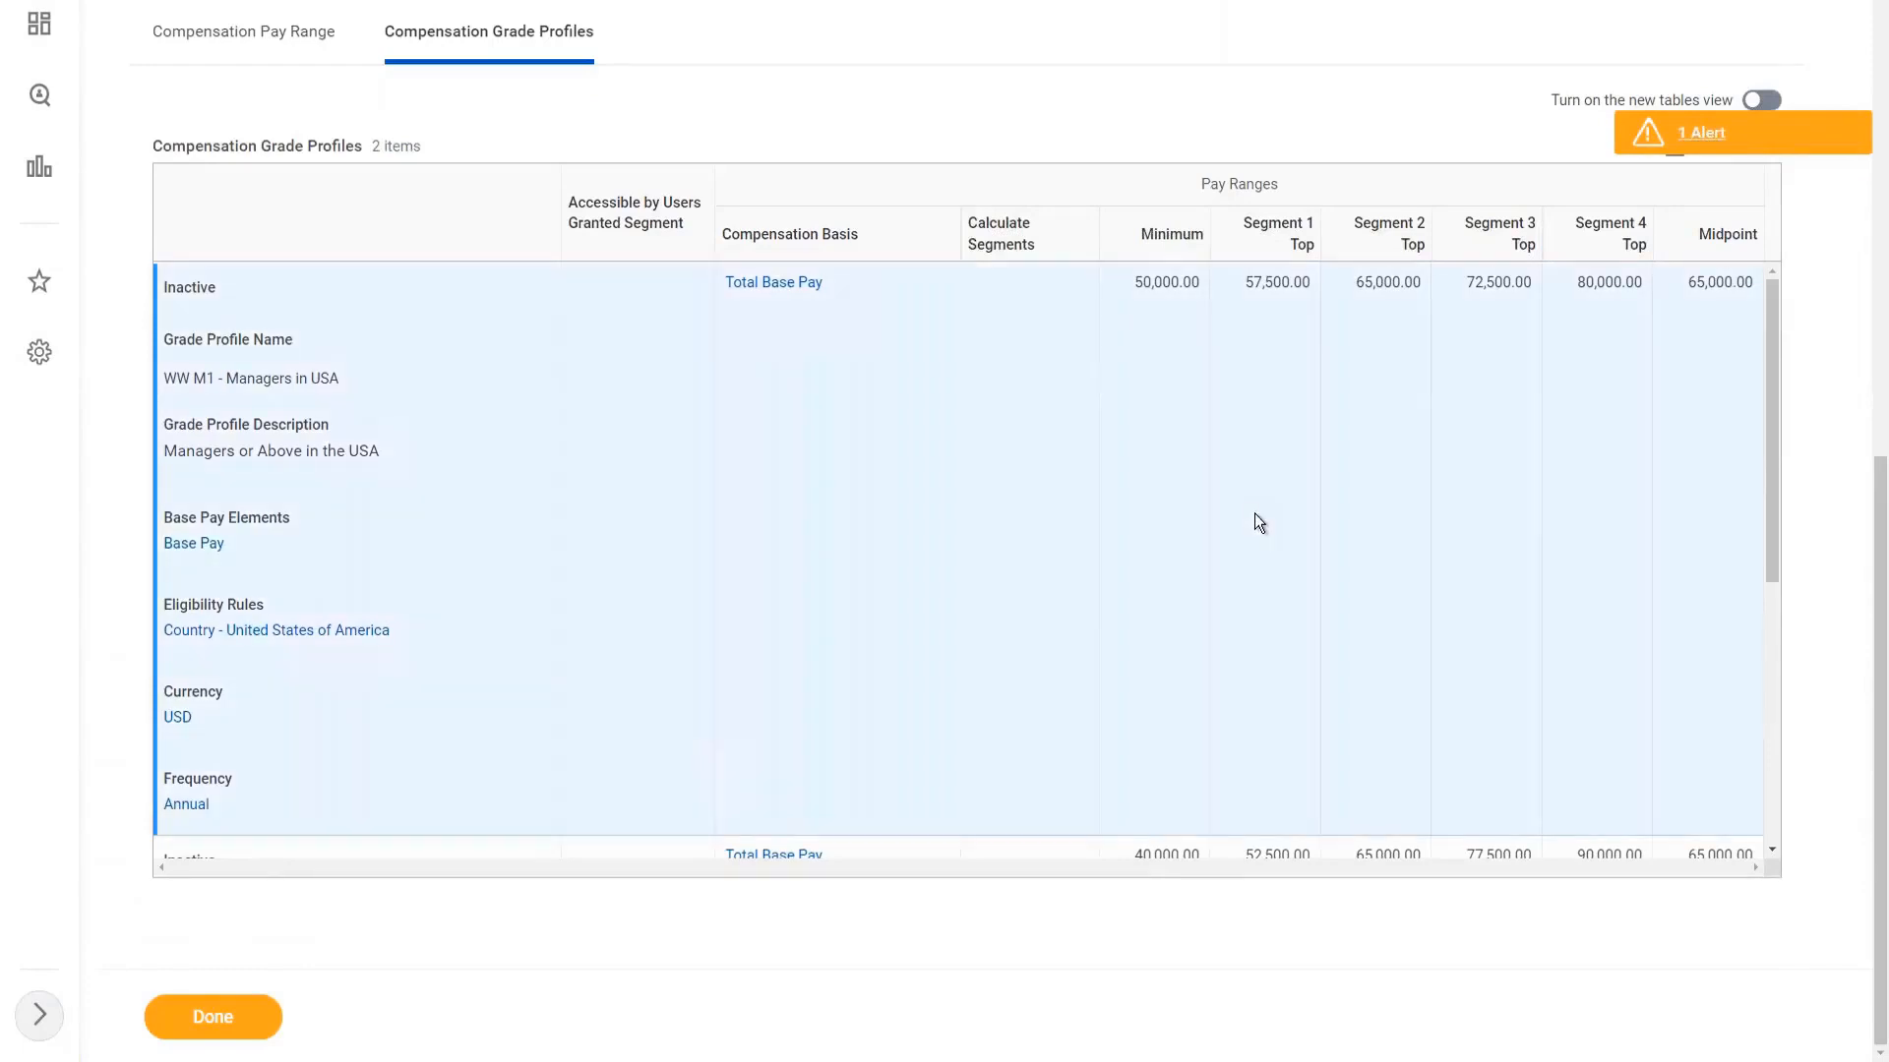
scroll(1254, 521, down, 5)
scroll(1254, 522, up, 5)
scroll(635, 518, down, 5)
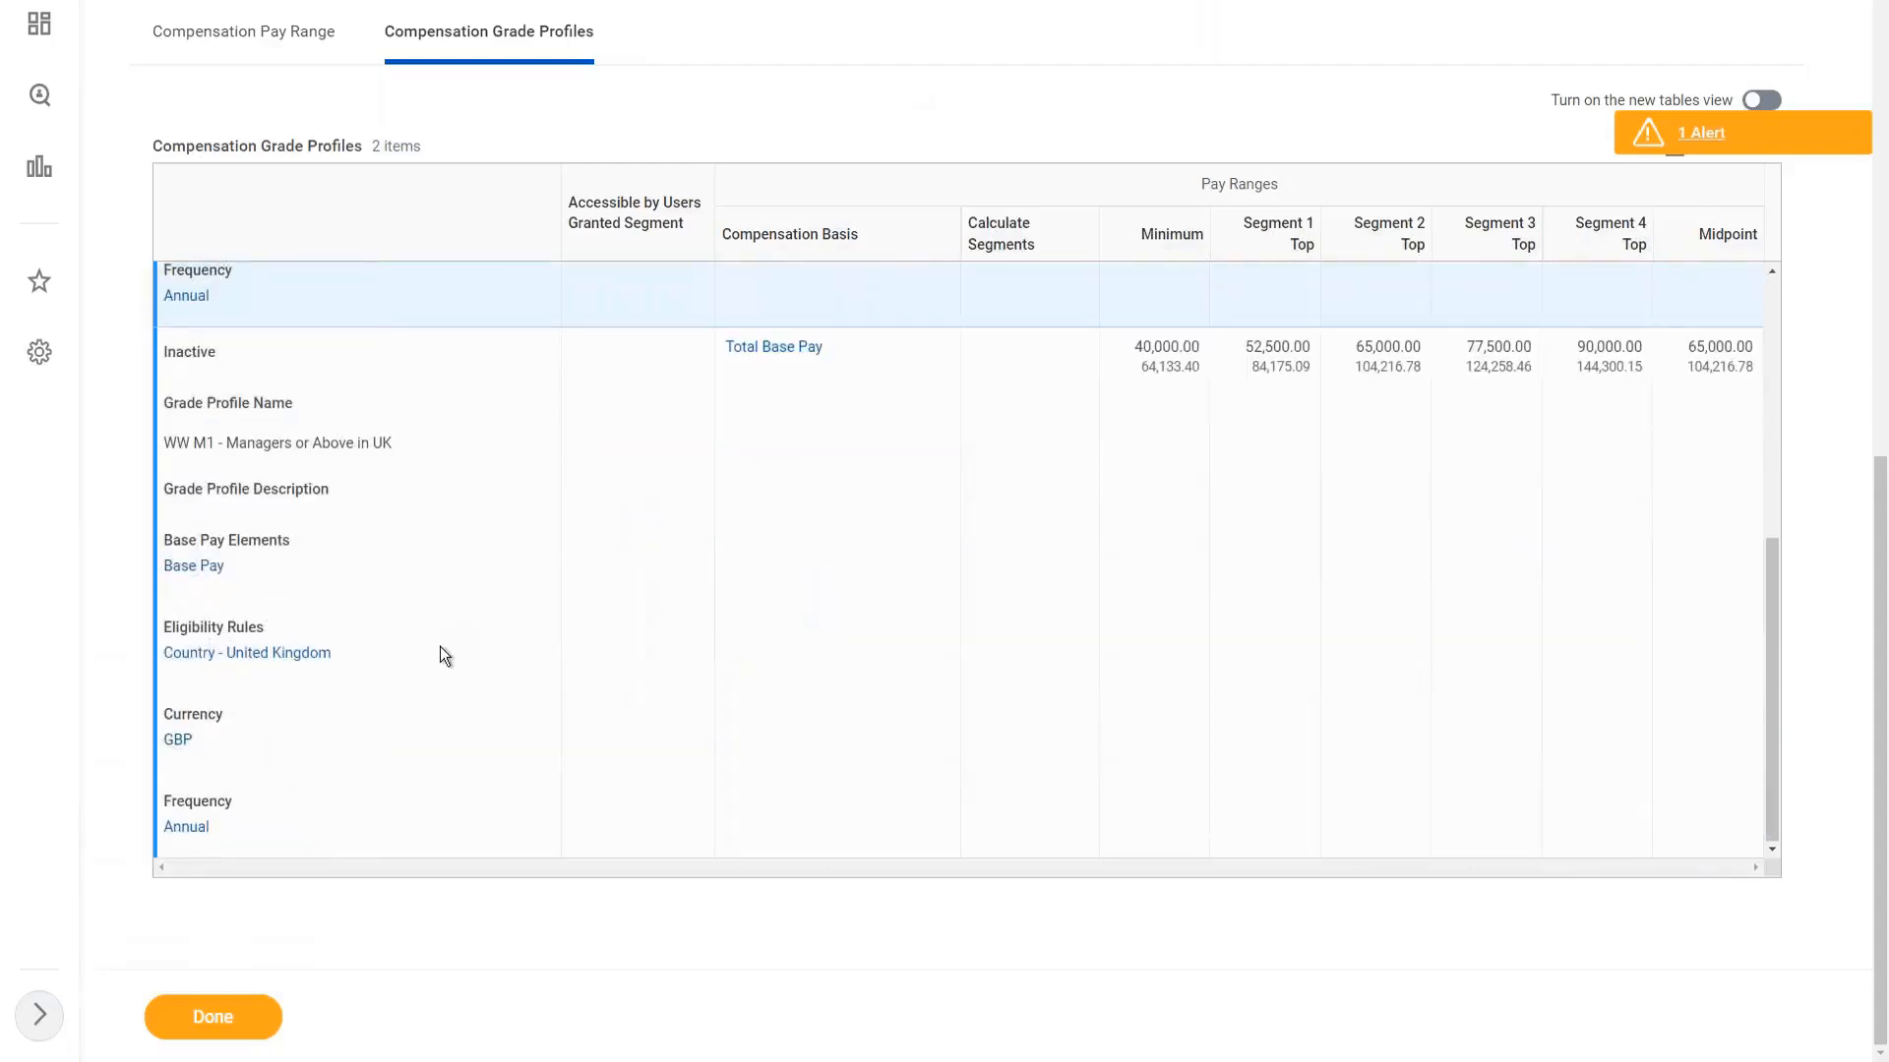
scroll(527, 436, up, 5)
scroll(497, 344, up, 9)
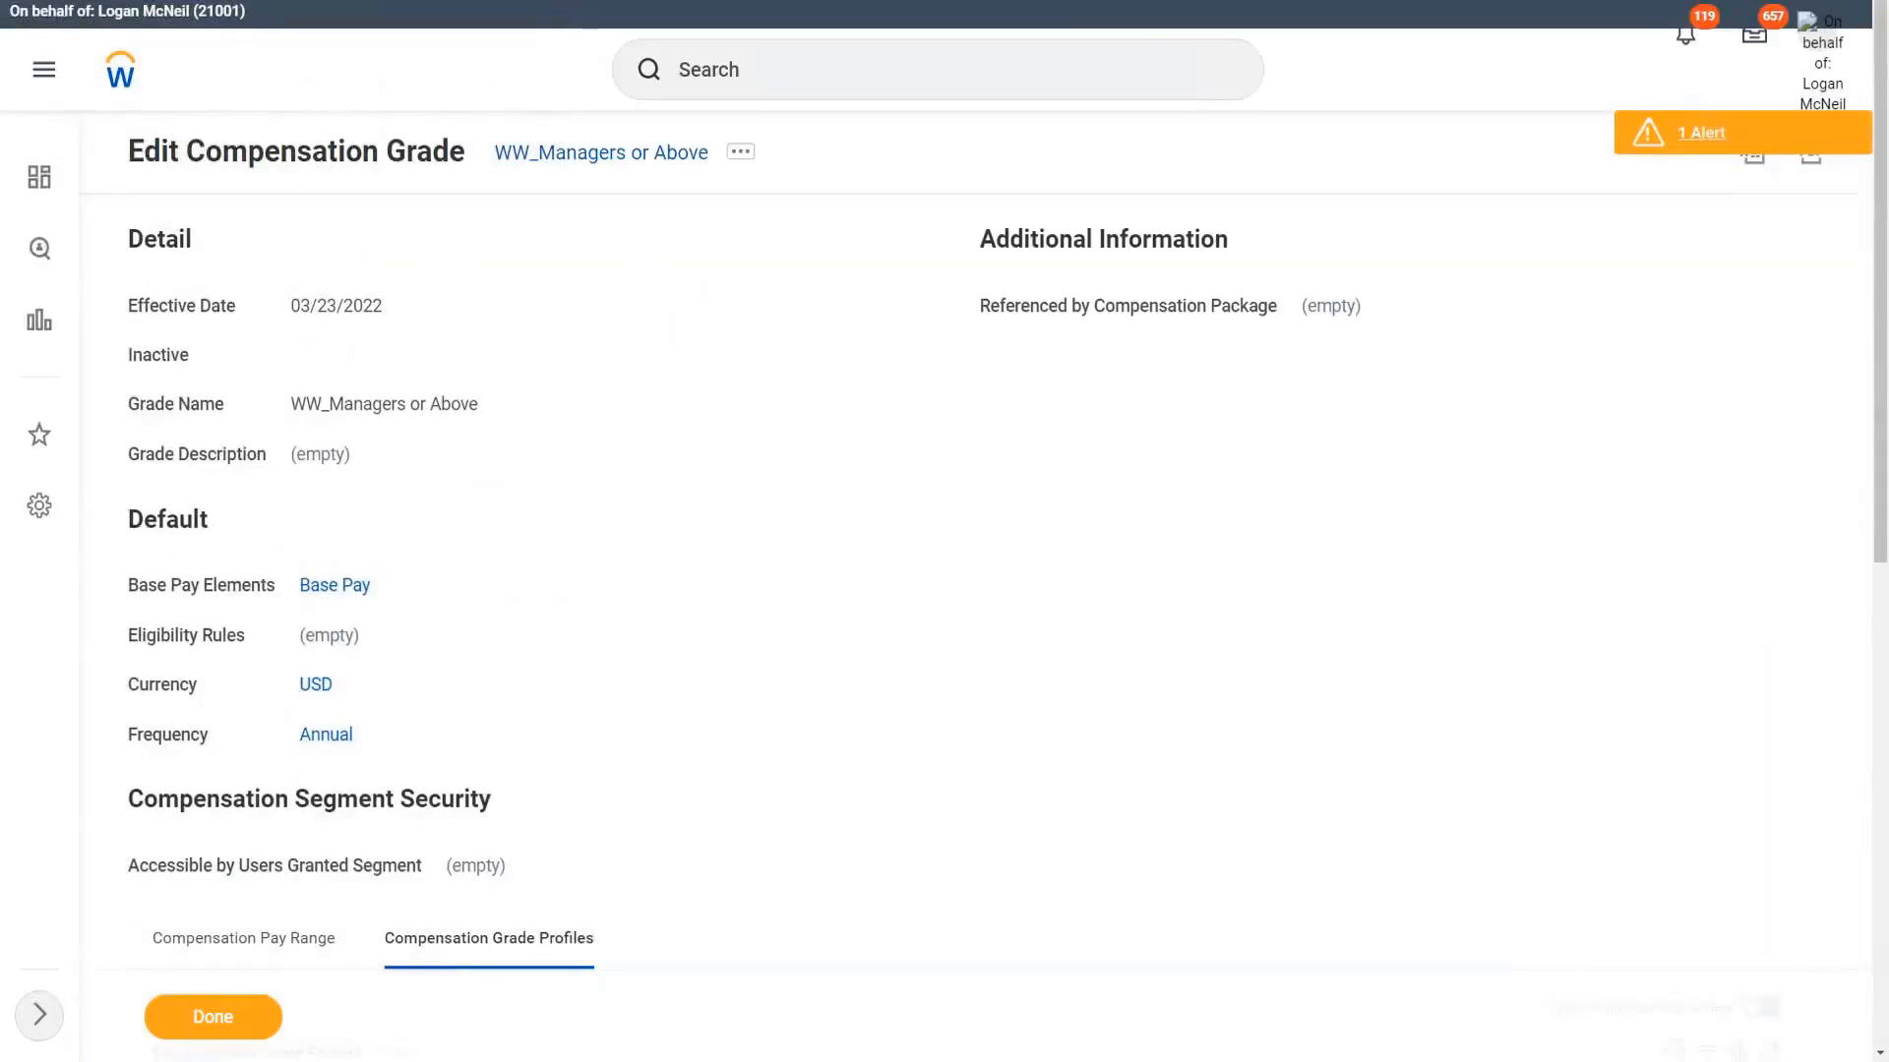
Step: Search for "edit job profile" and open the Edit Job Profile task
scroll(633, 156, down, 1)
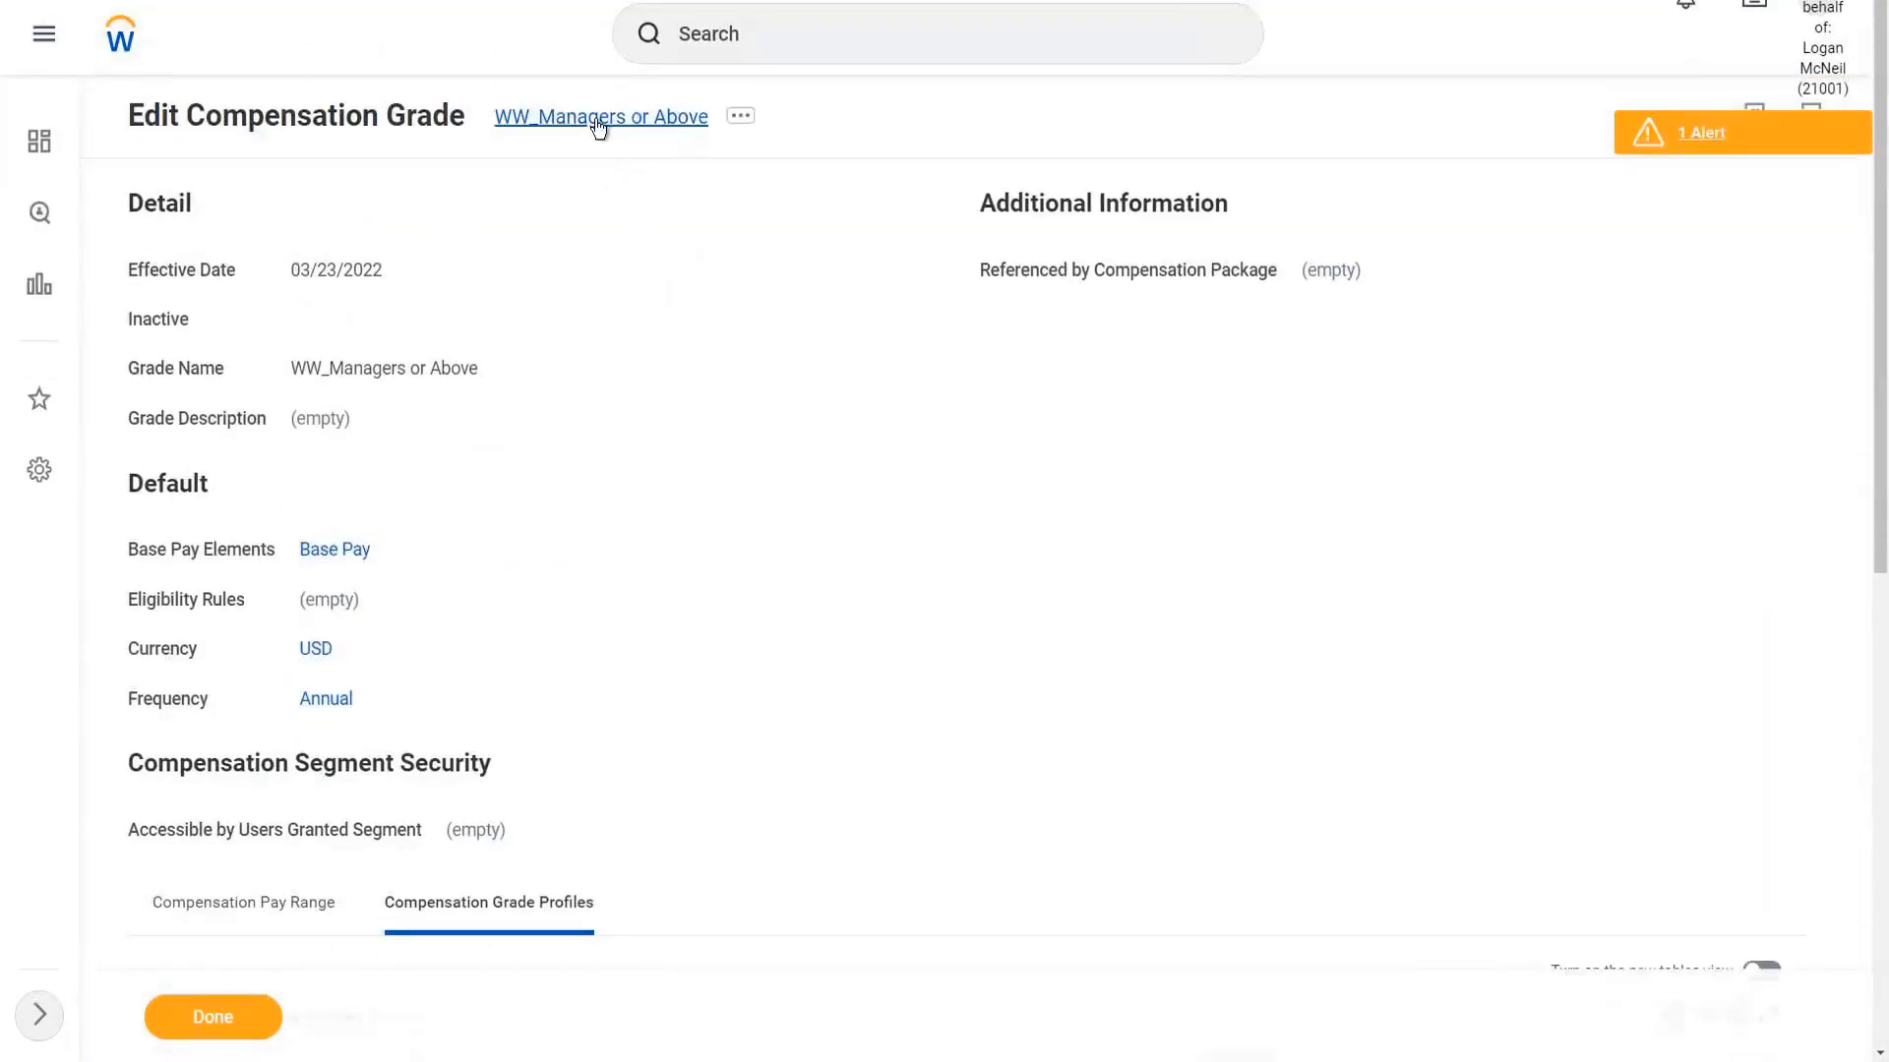
right_click(596, 123)
click(668, 228)
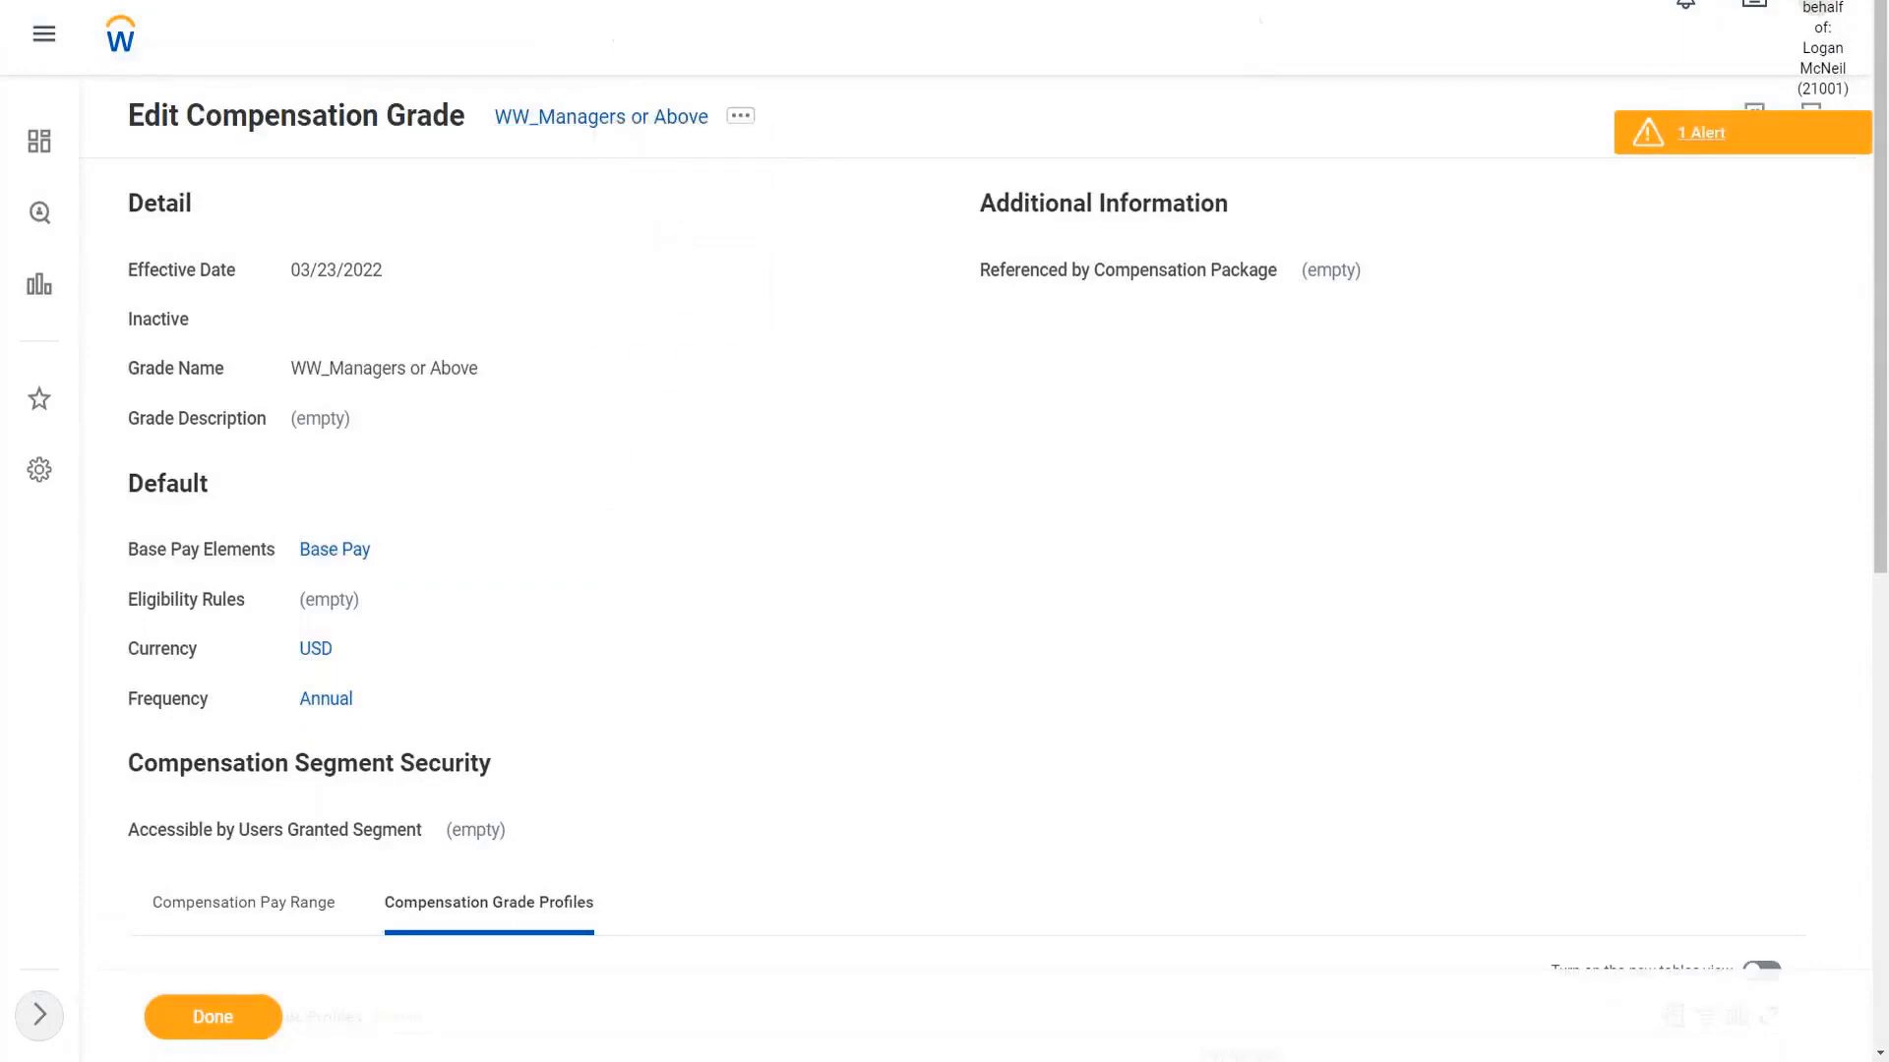
click(772, 46)
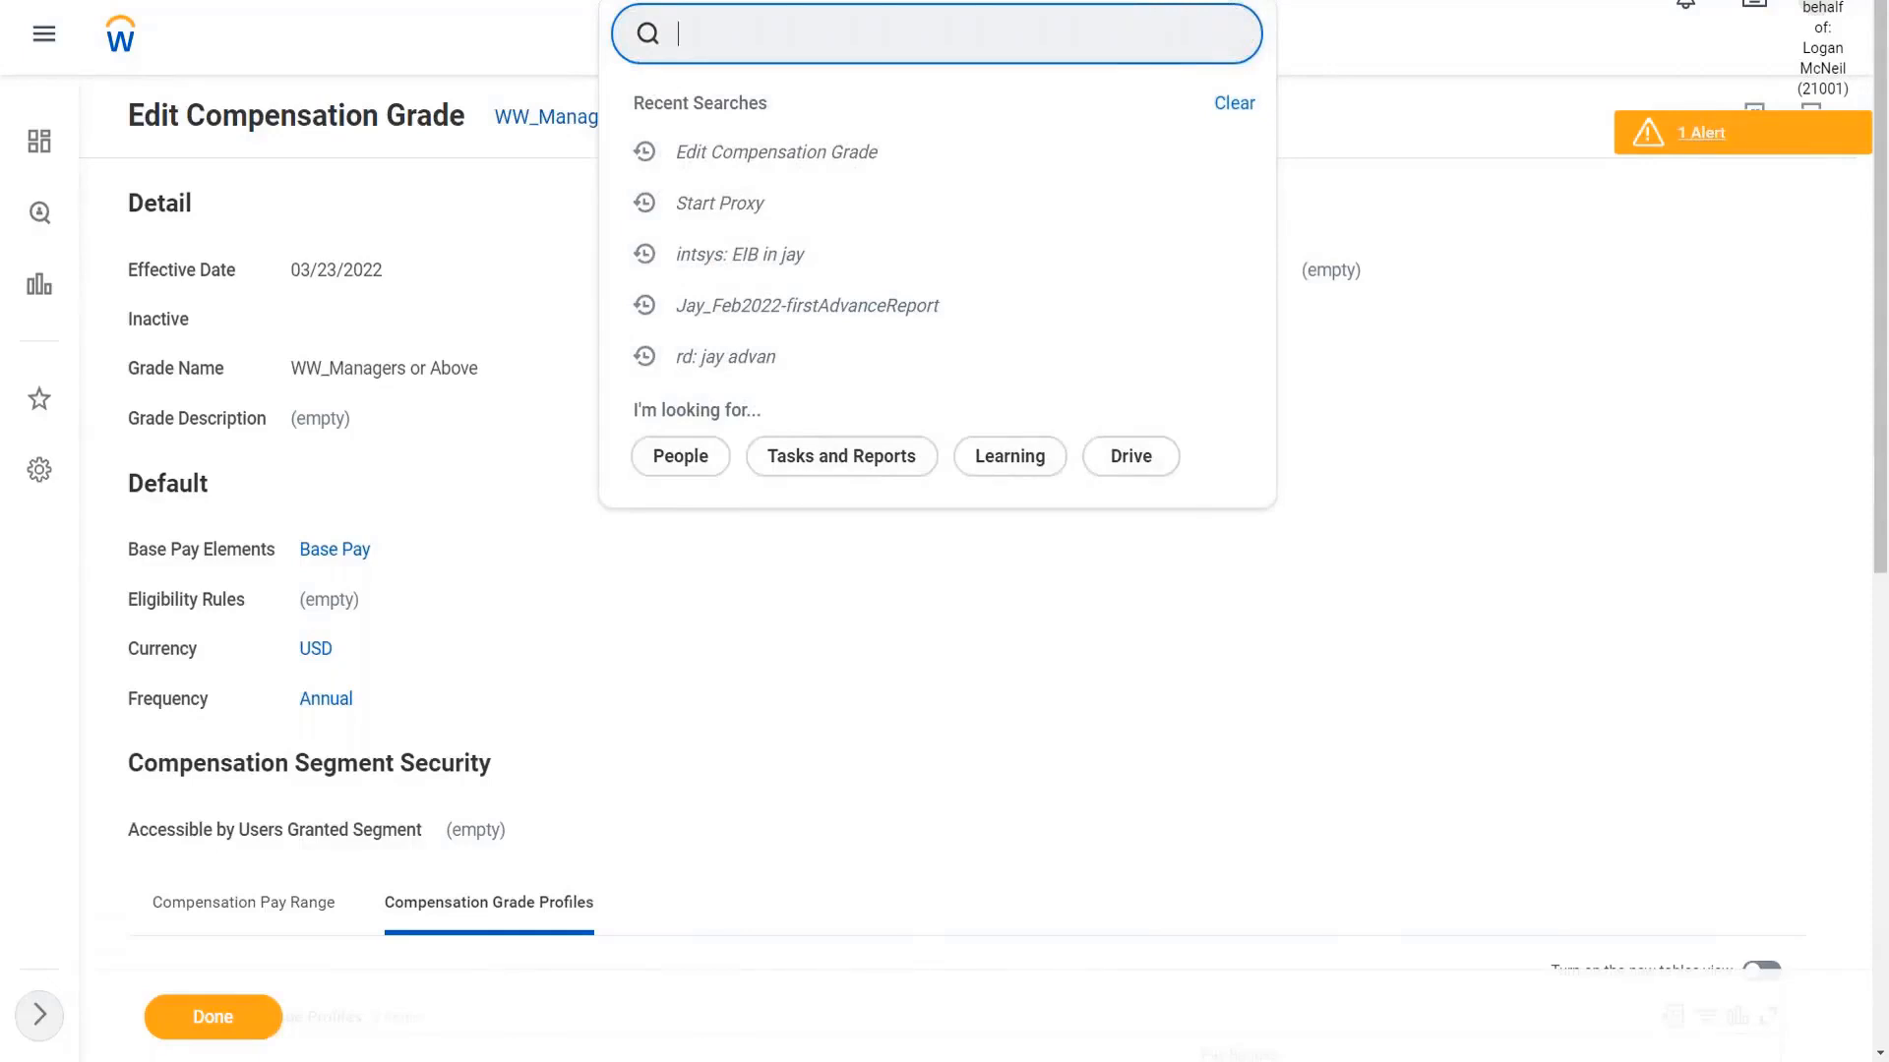
text(edit job profile)
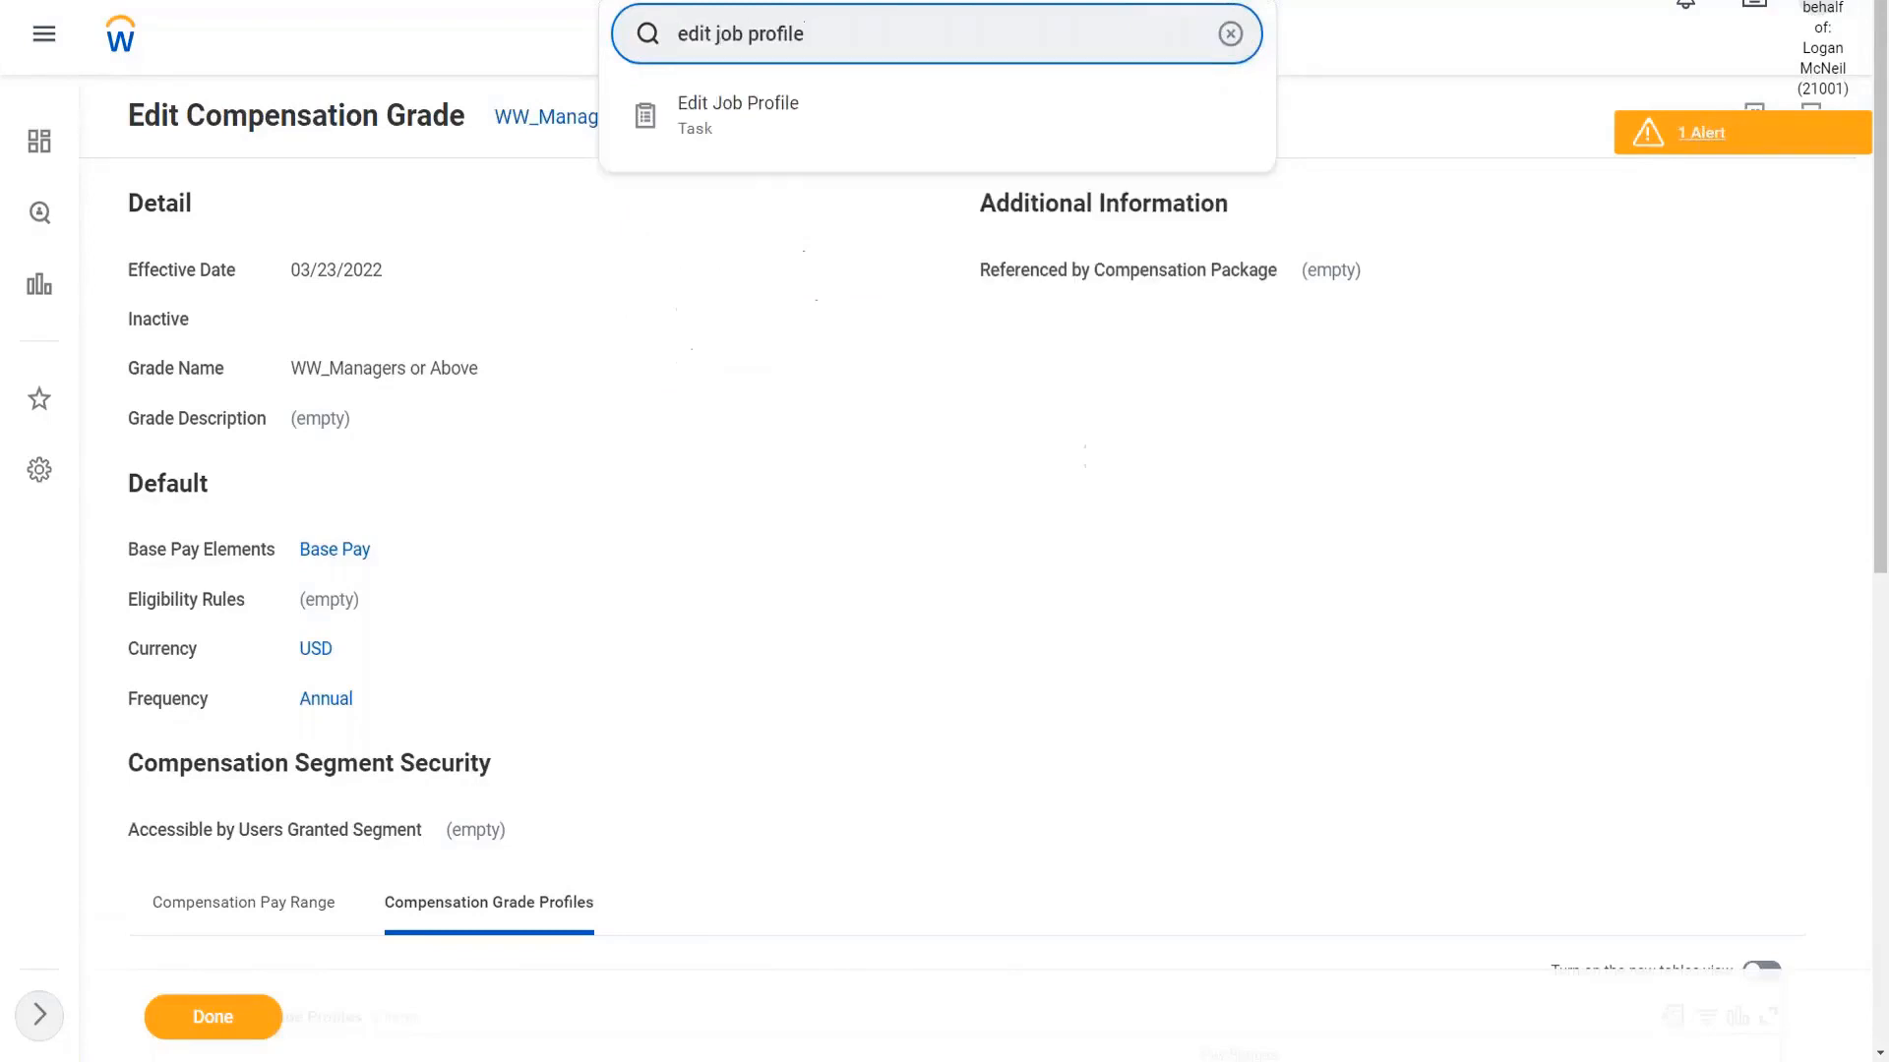
click(762, 118)
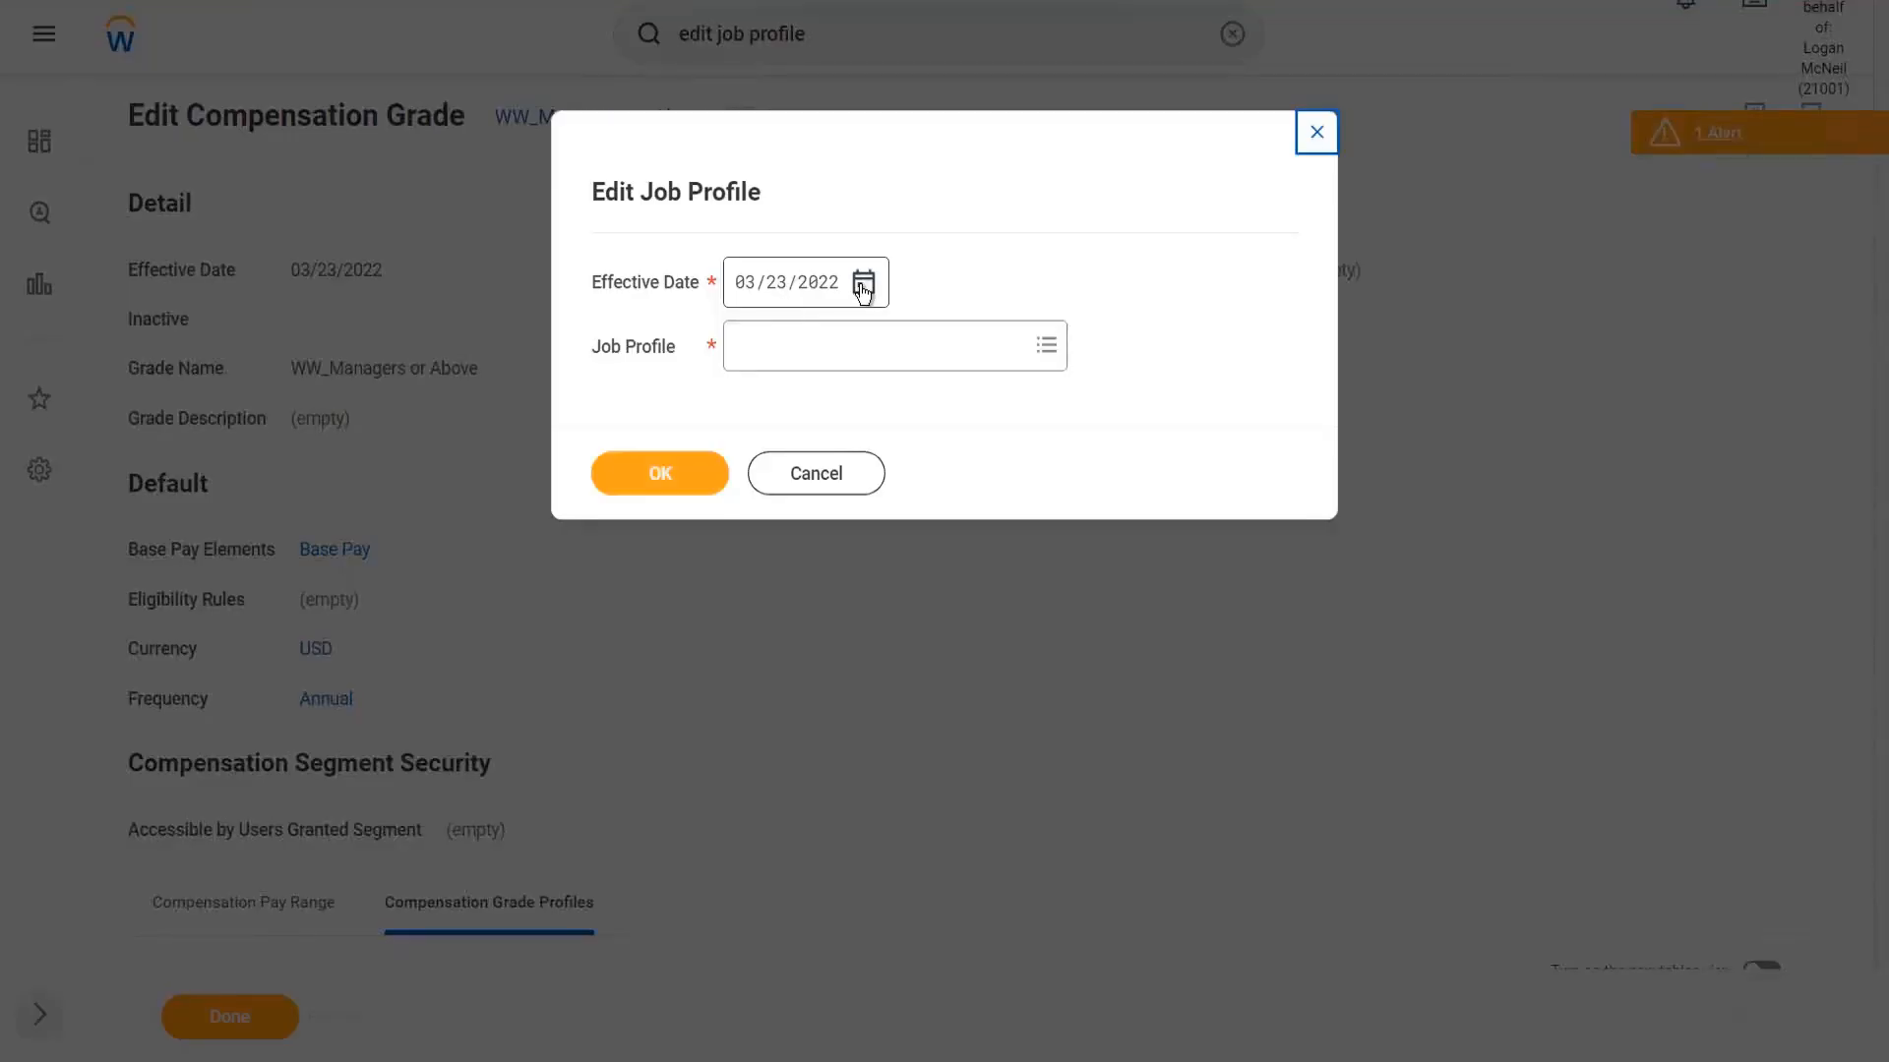
Step: Select the 64635 - WW_Chief Executive Officer job profile and open it for editing
click(790, 356)
text(ww)
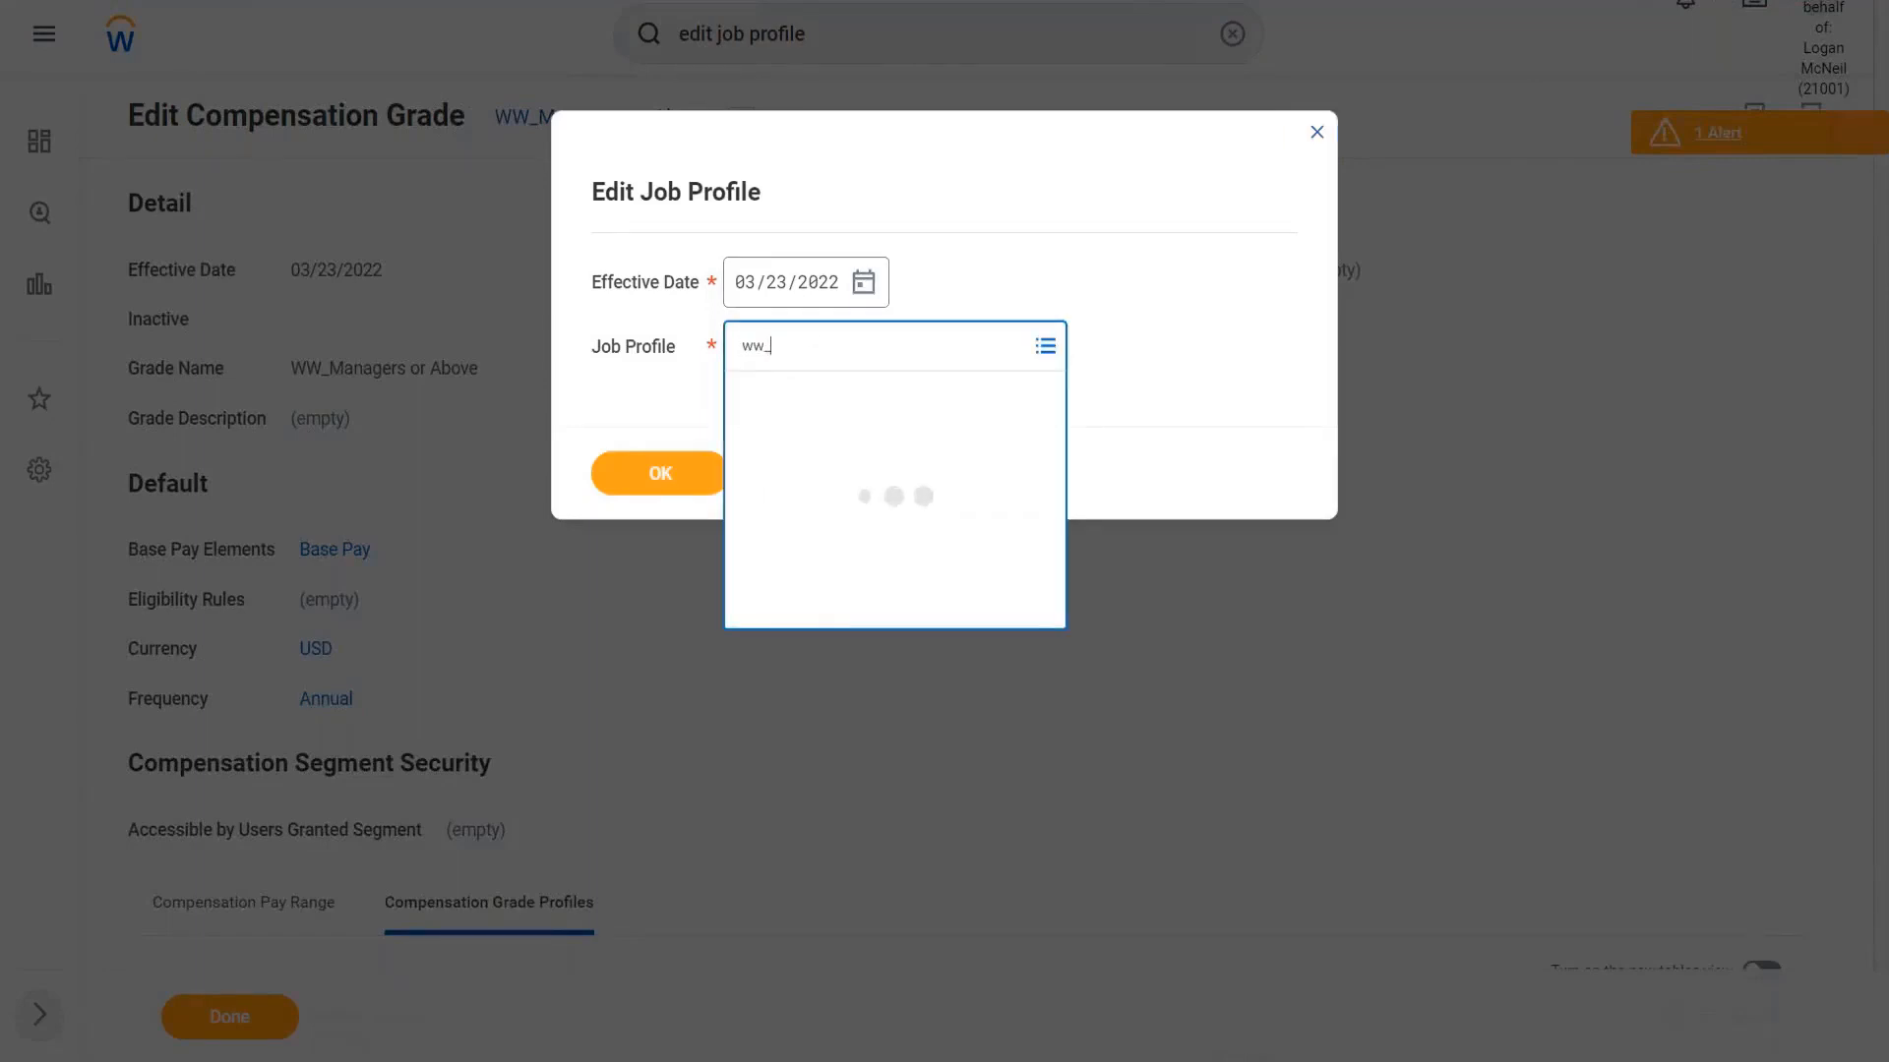
text(_)
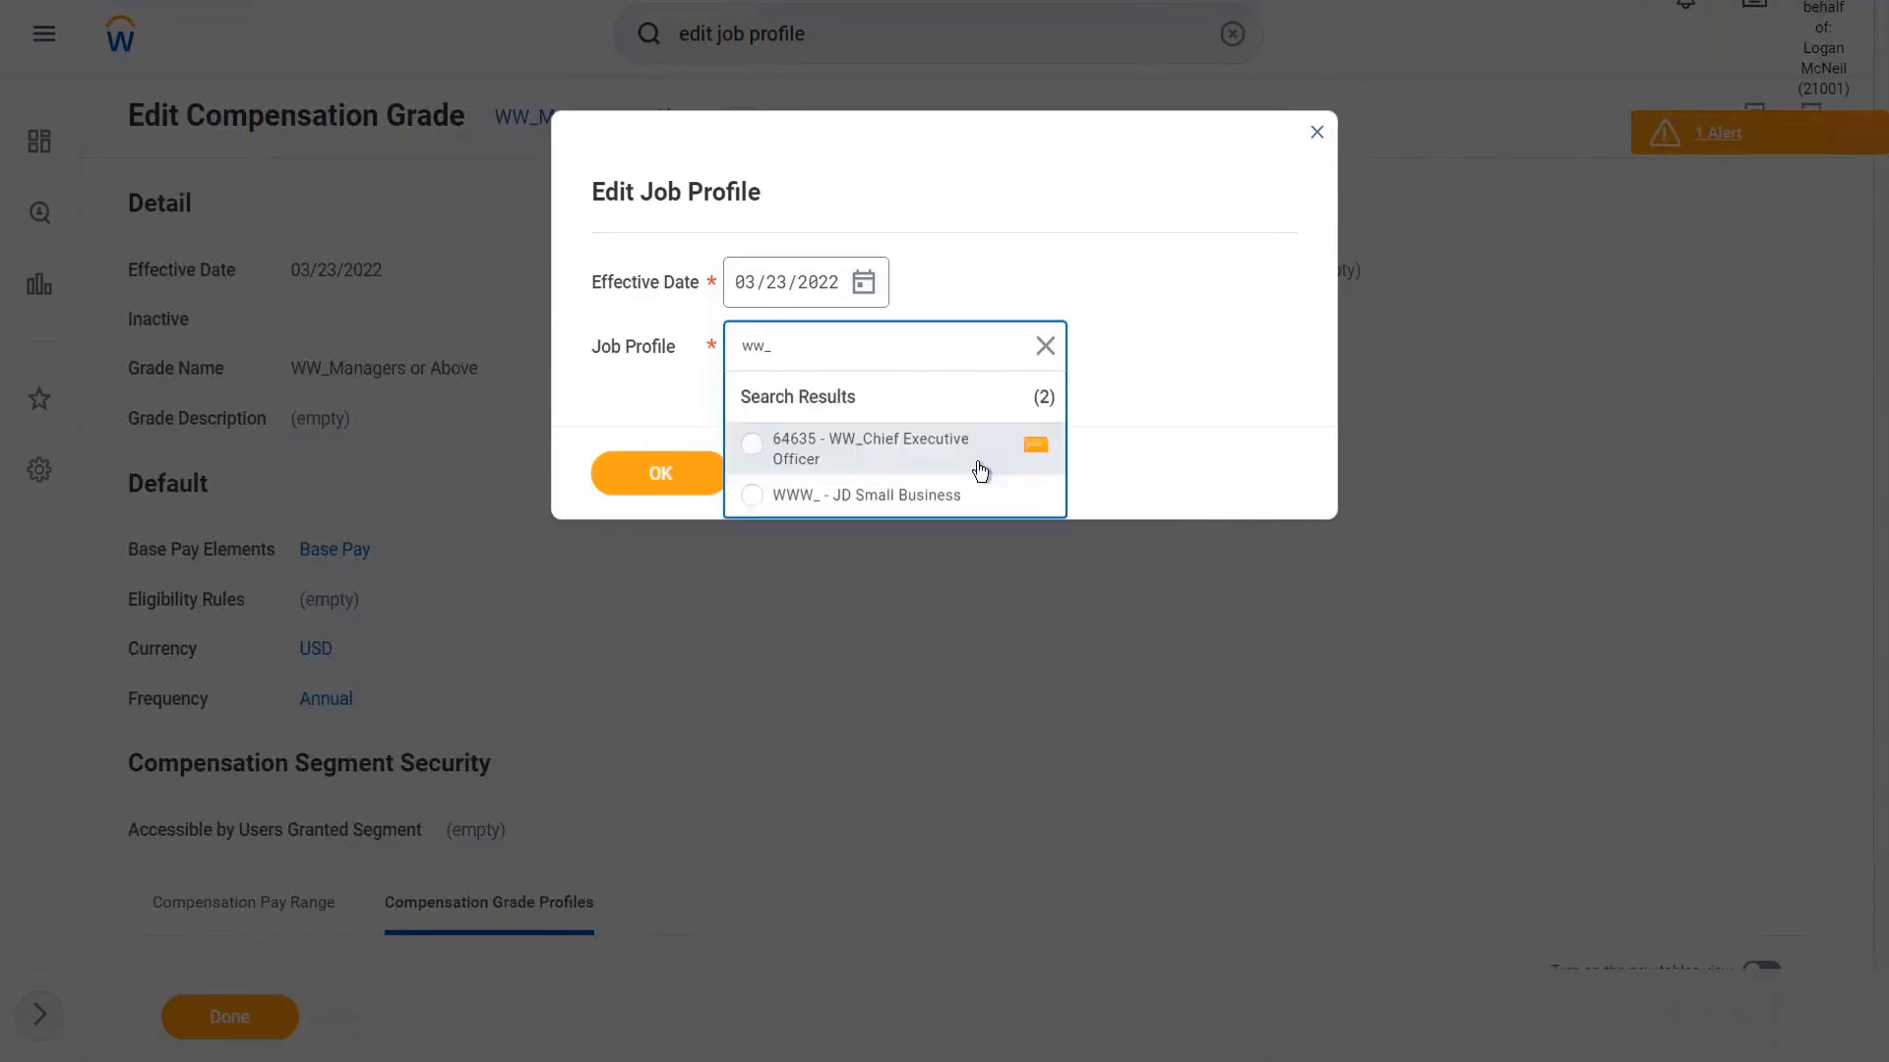
click(898, 452)
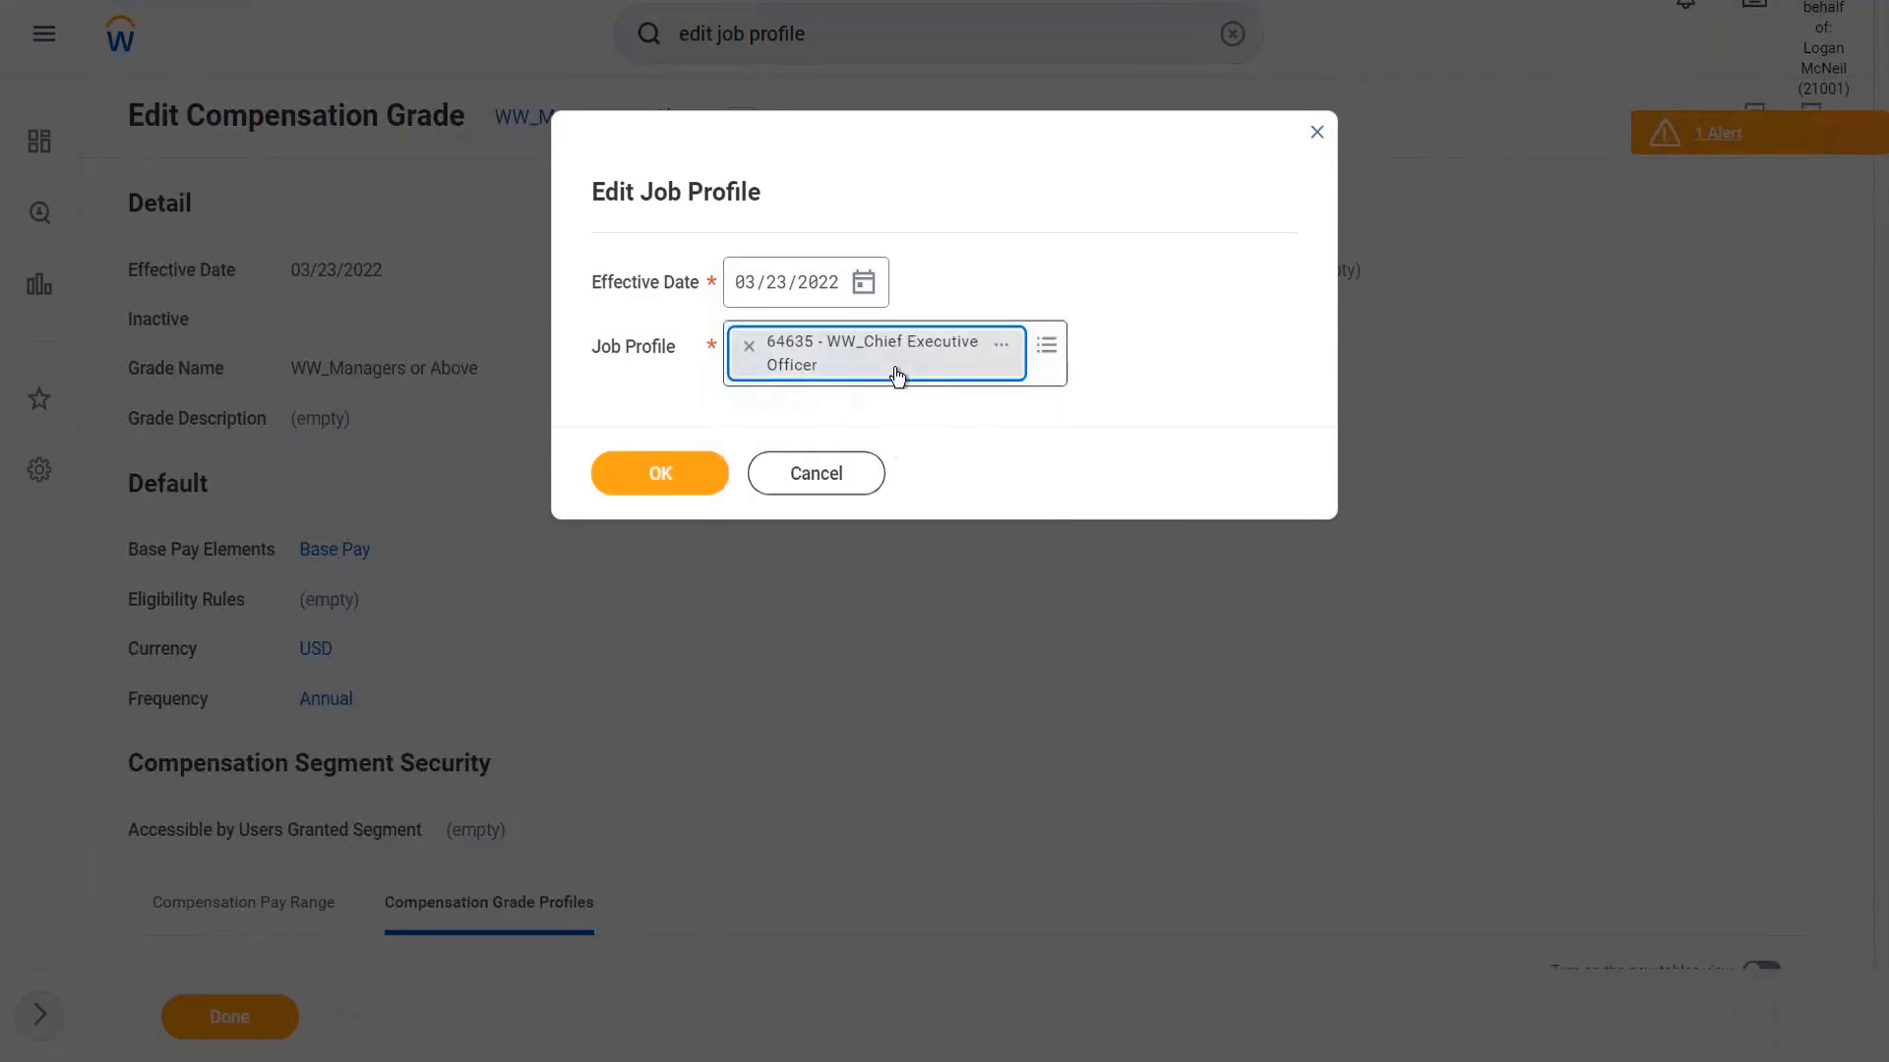
click(696, 480)
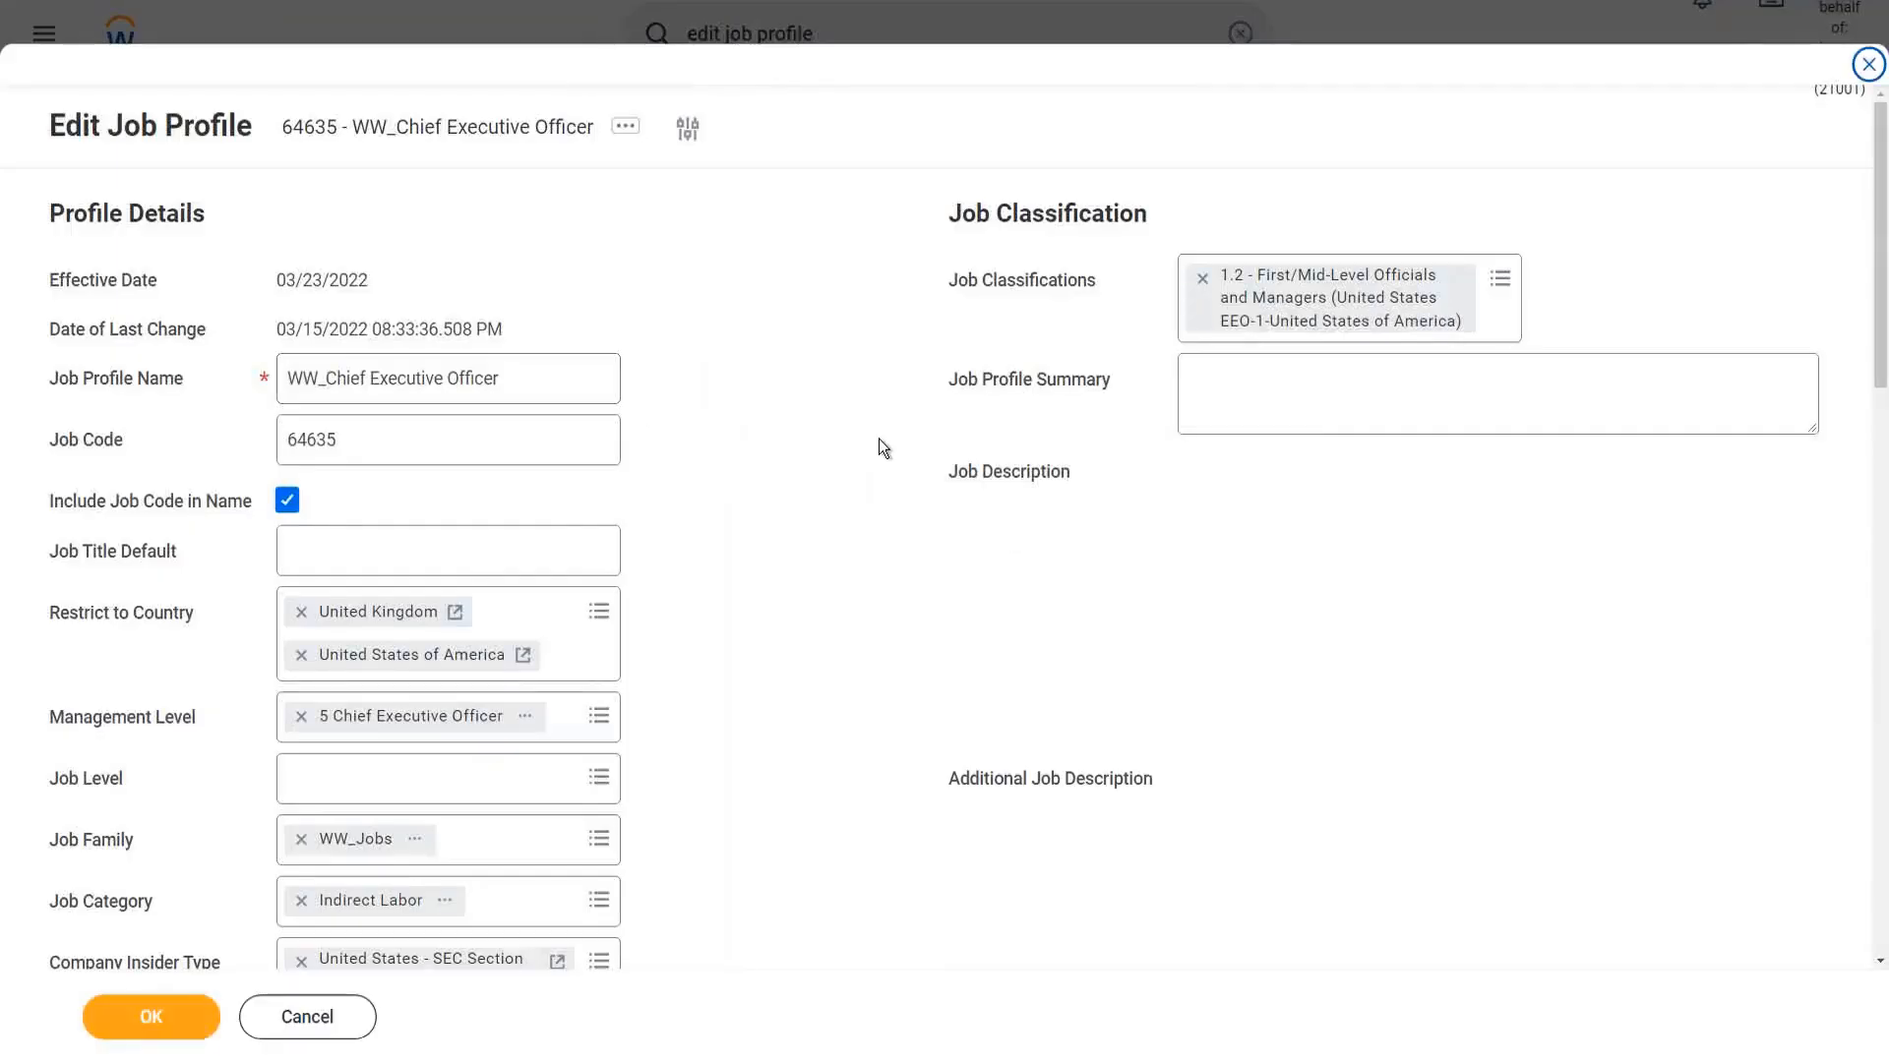
Step: Set the job profile's Compensation Grade to WW_Managers or Above and save the profile
scroll(848, 423, down, 3)
scroll(846, 415, down, 8)
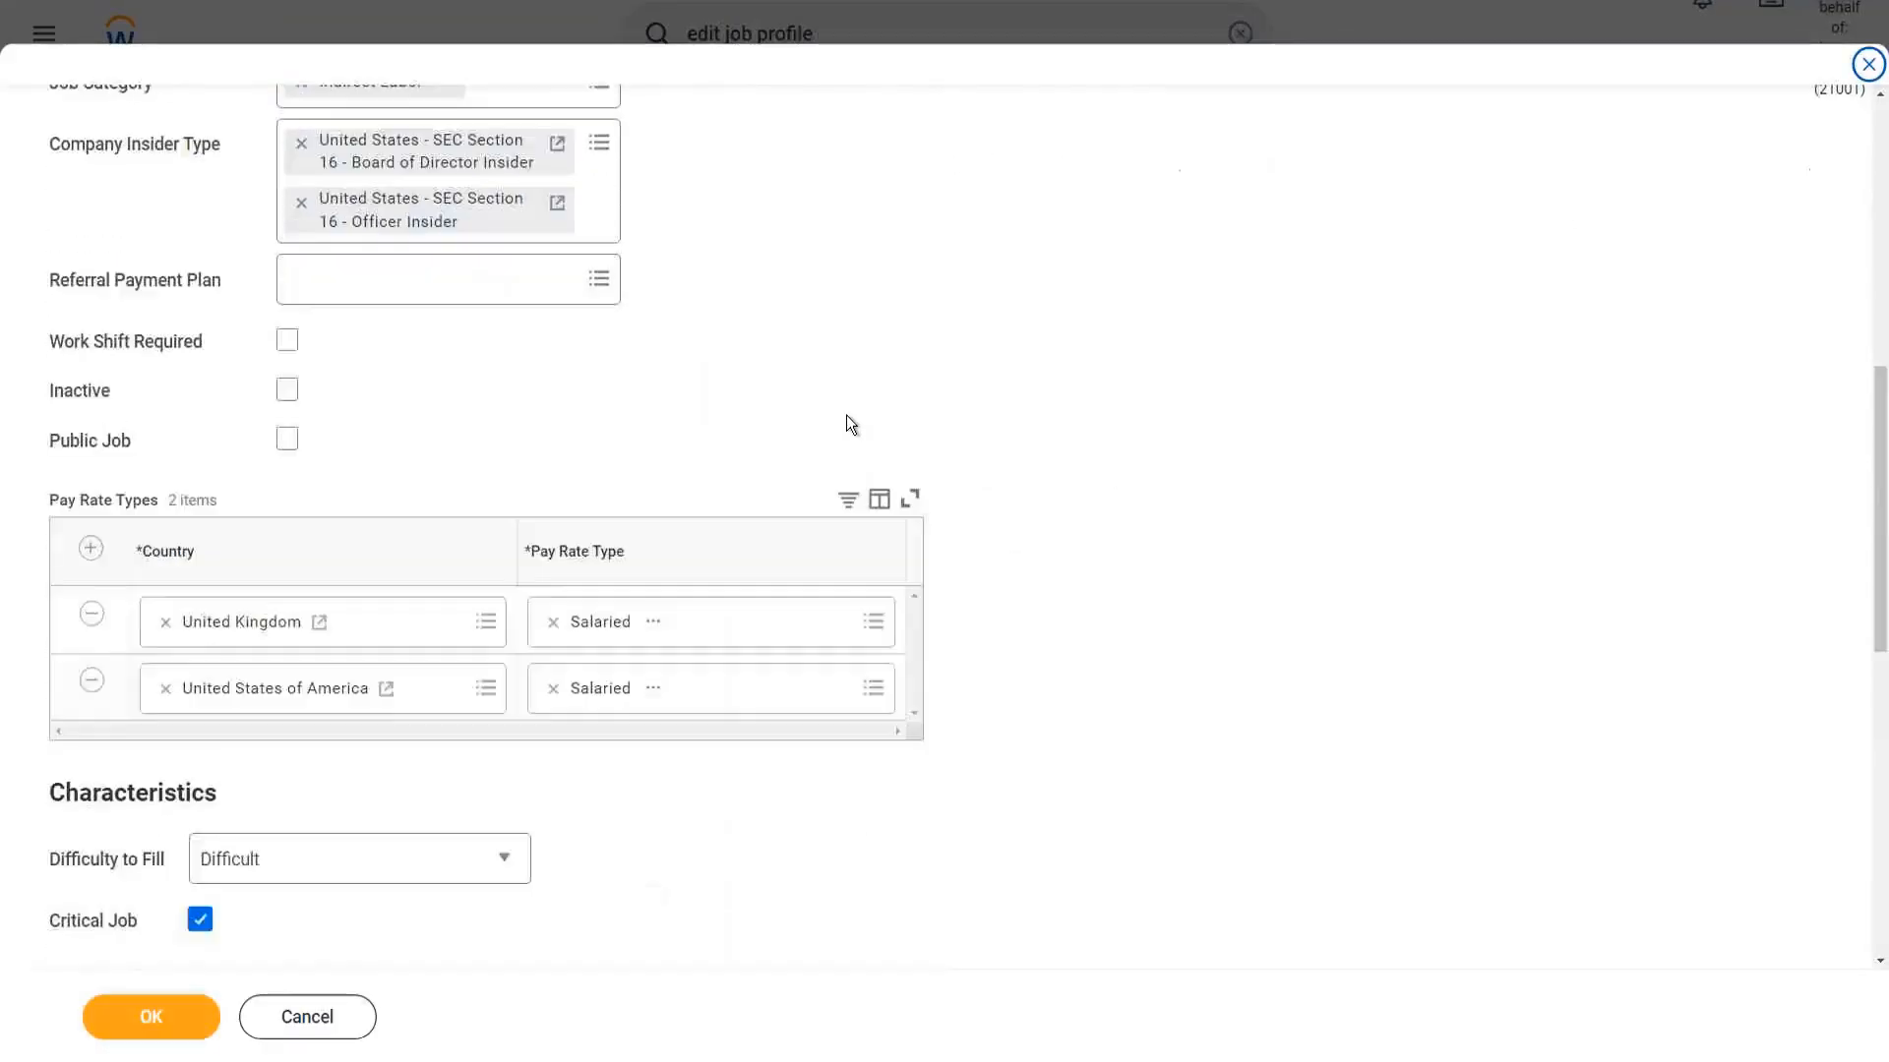
scroll(846, 415, down, 2)
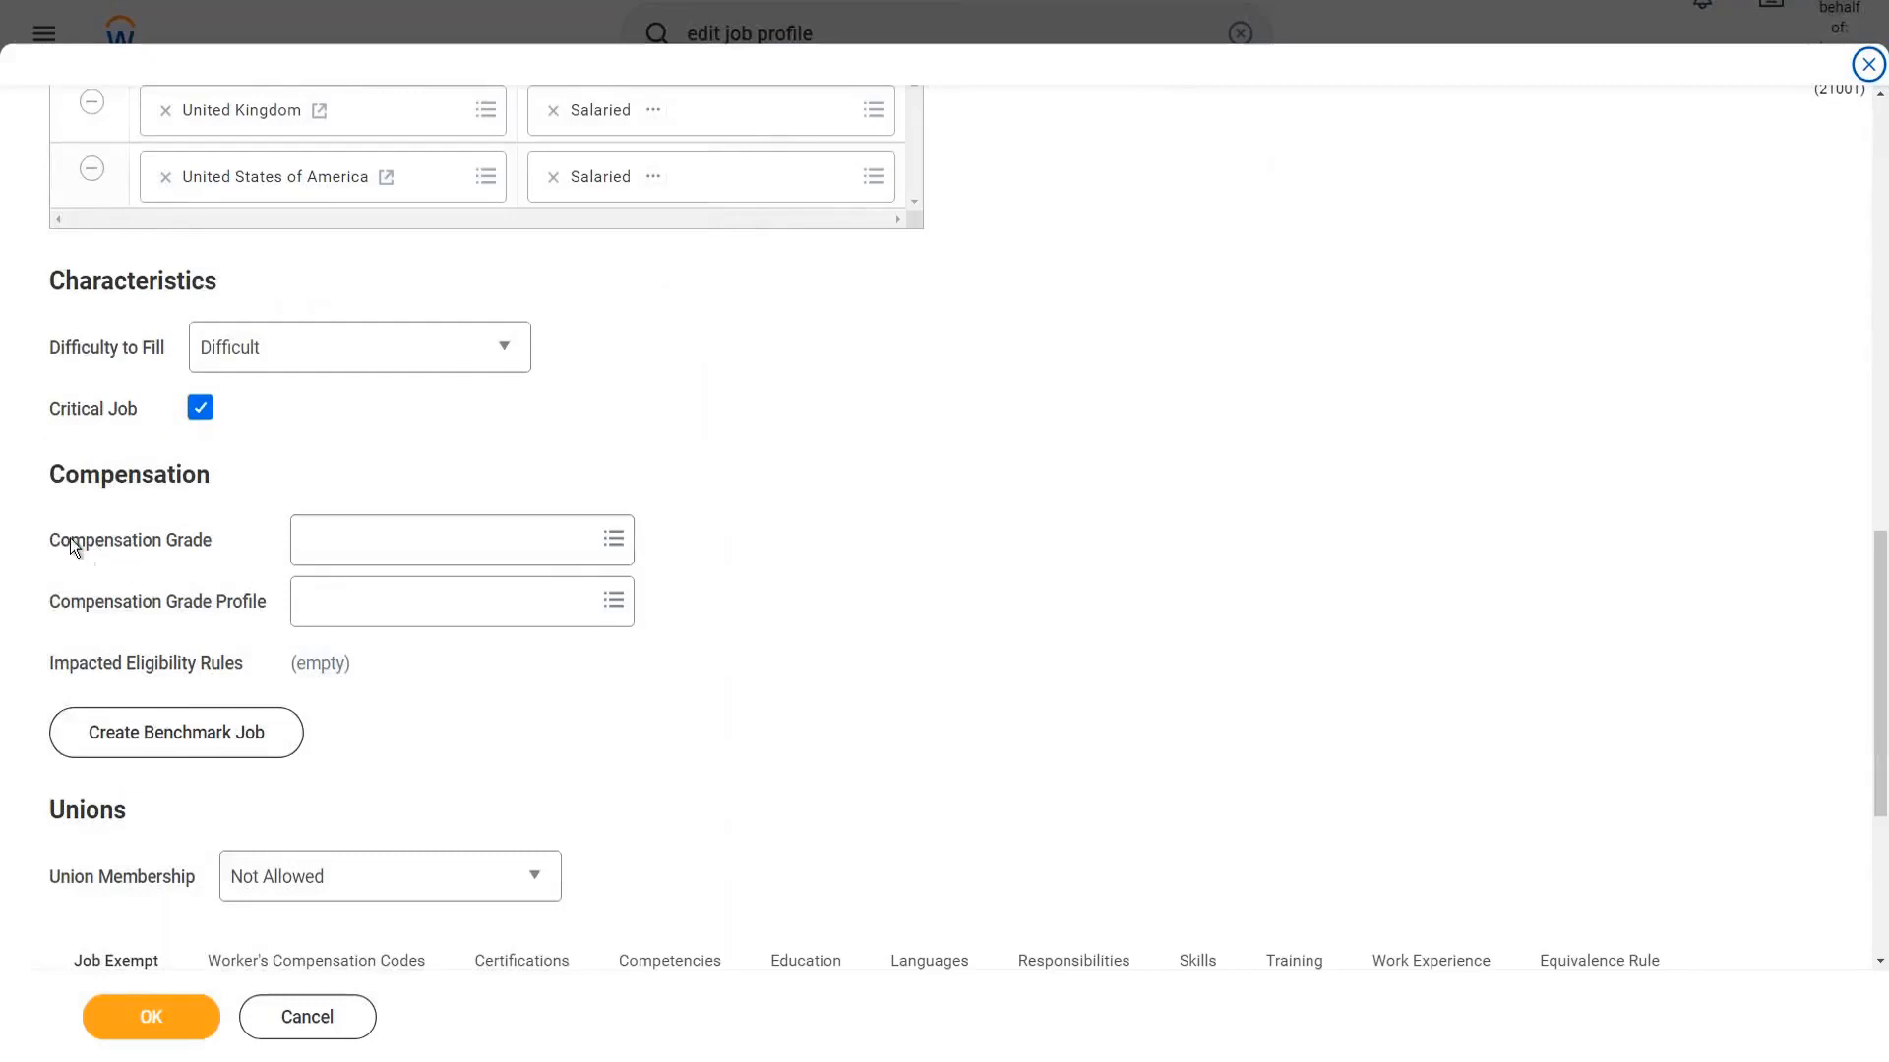
drag(56, 539, 199, 543)
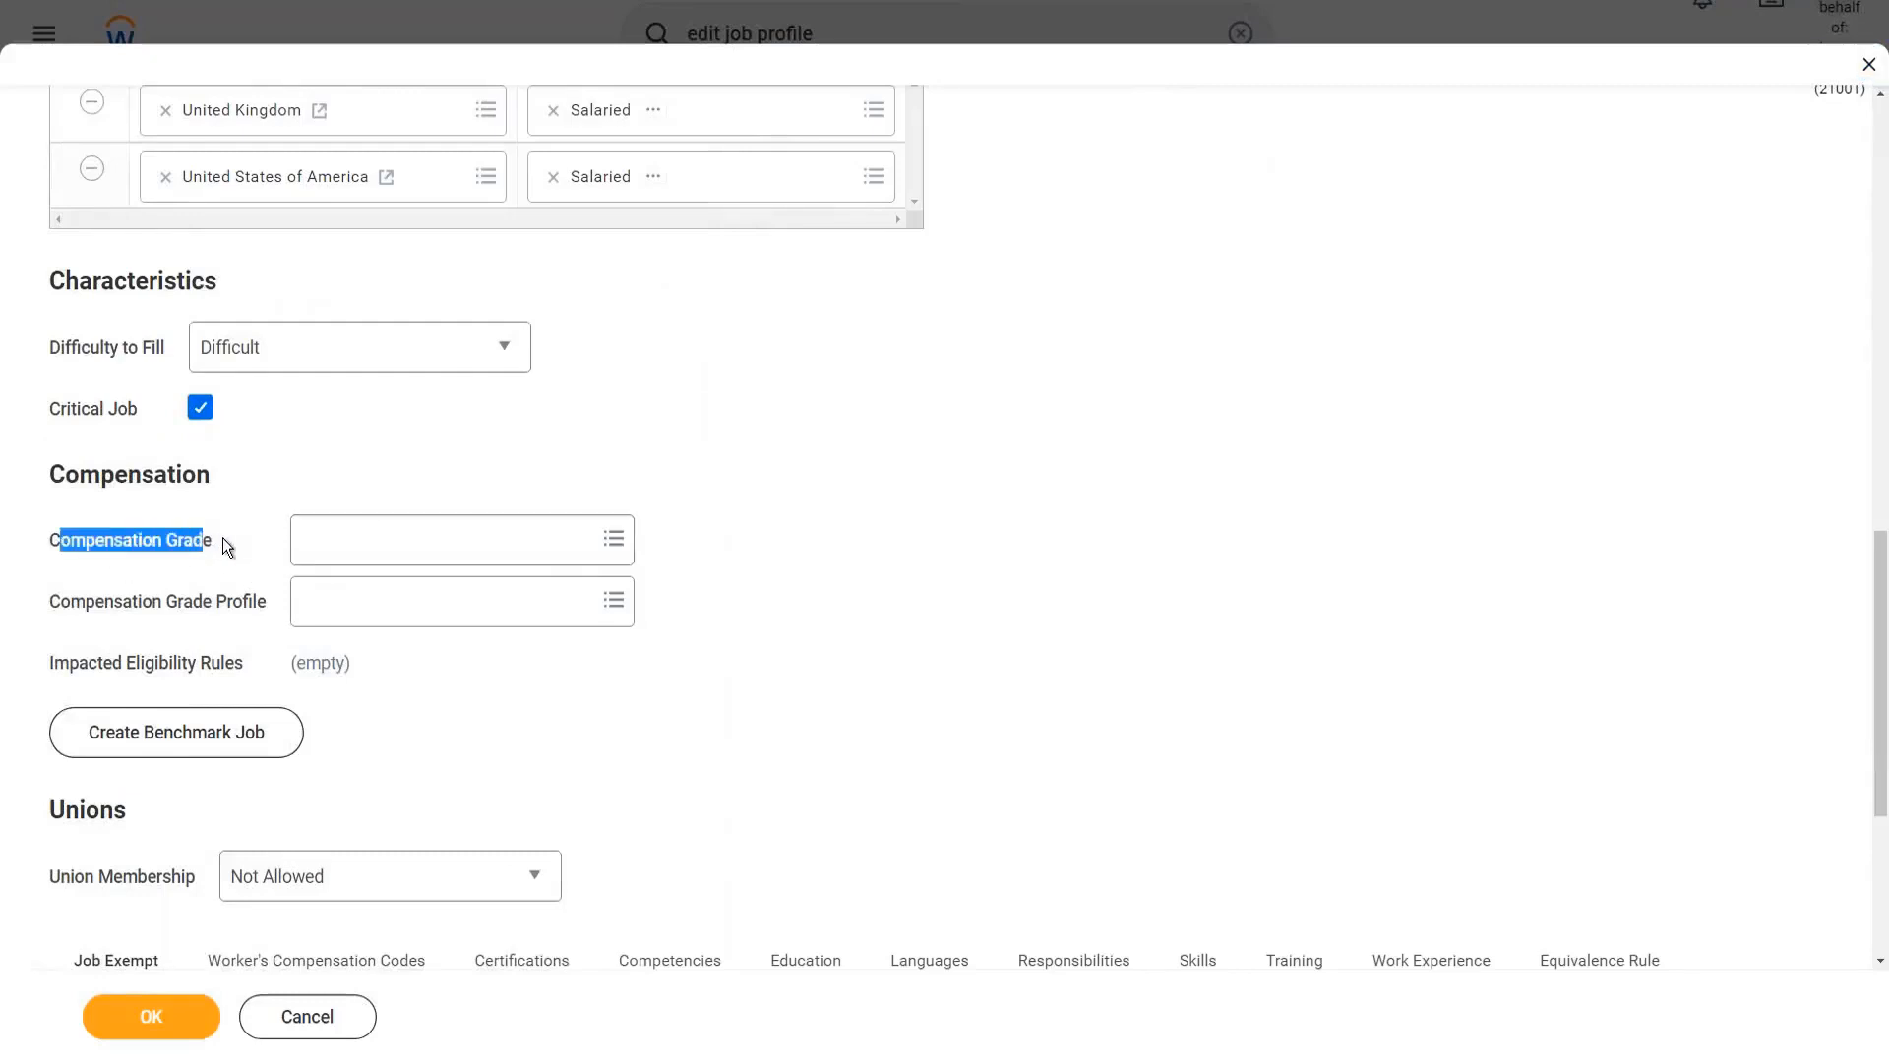
click(223, 540)
click(413, 540)
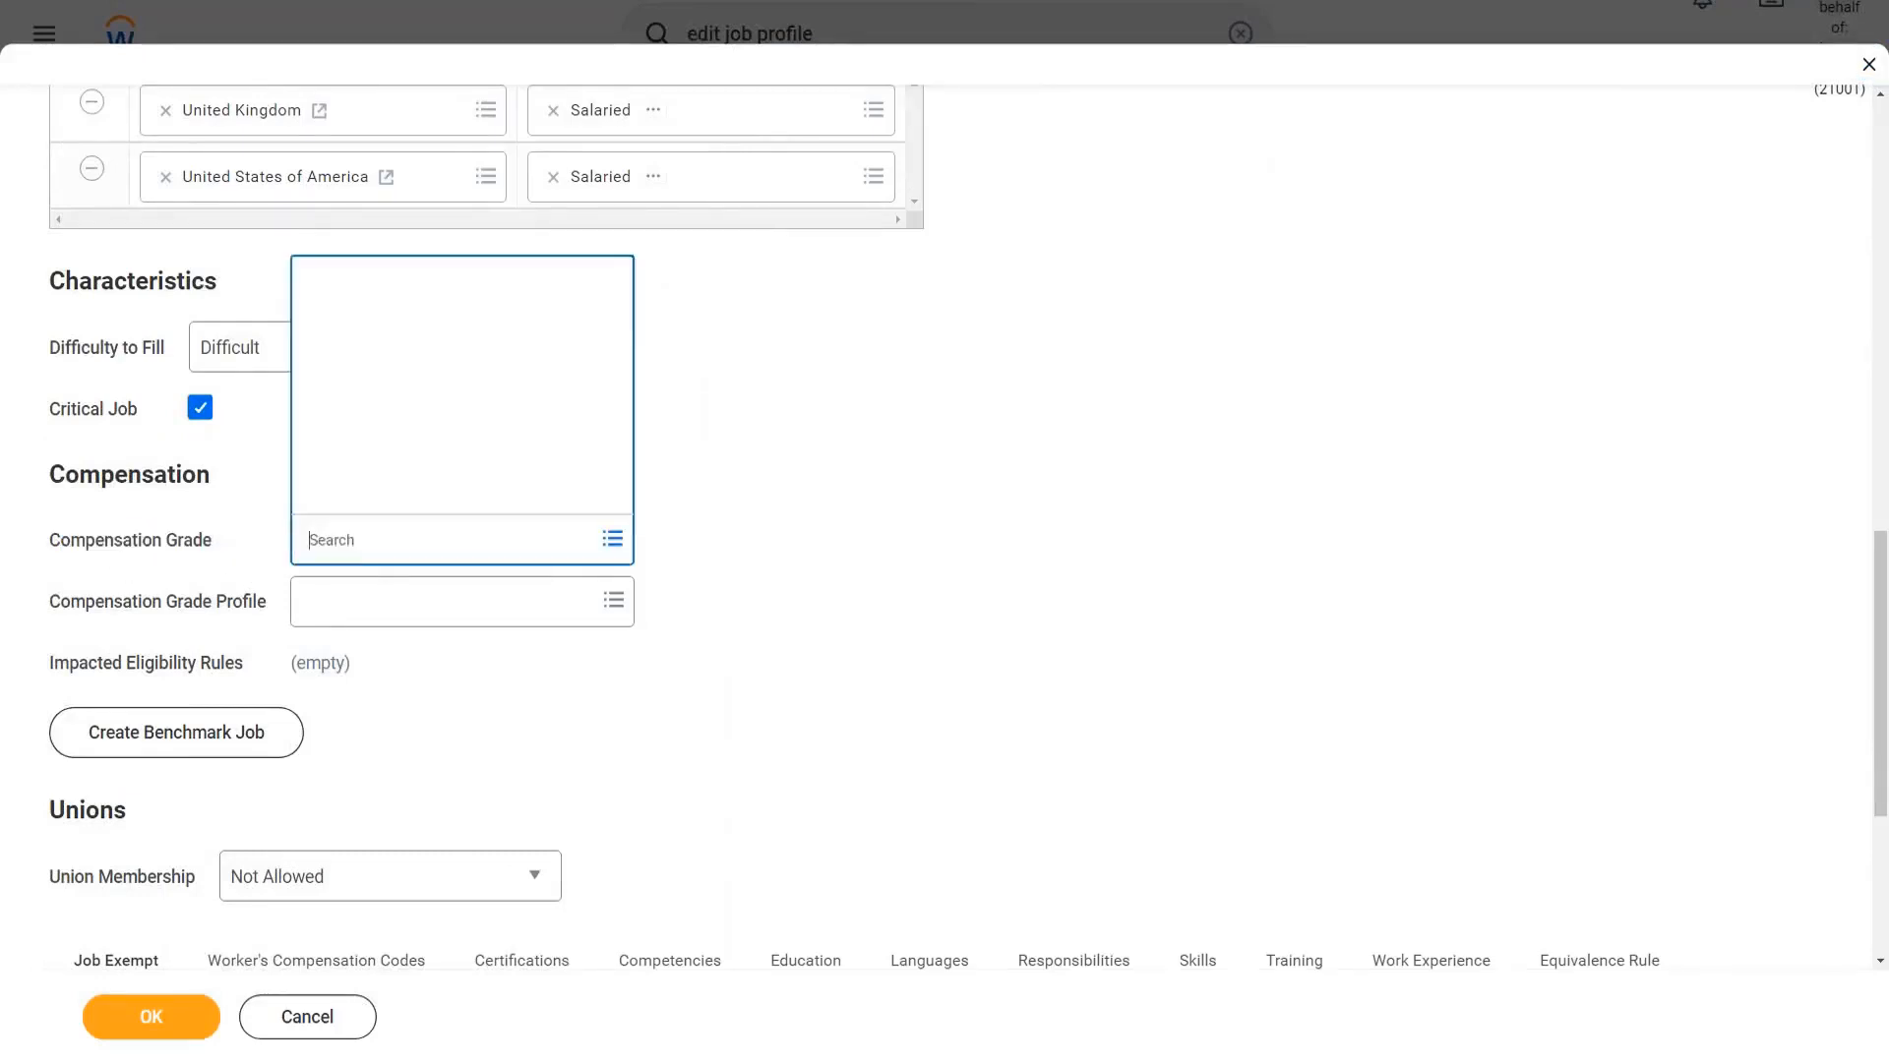
text(ww_)
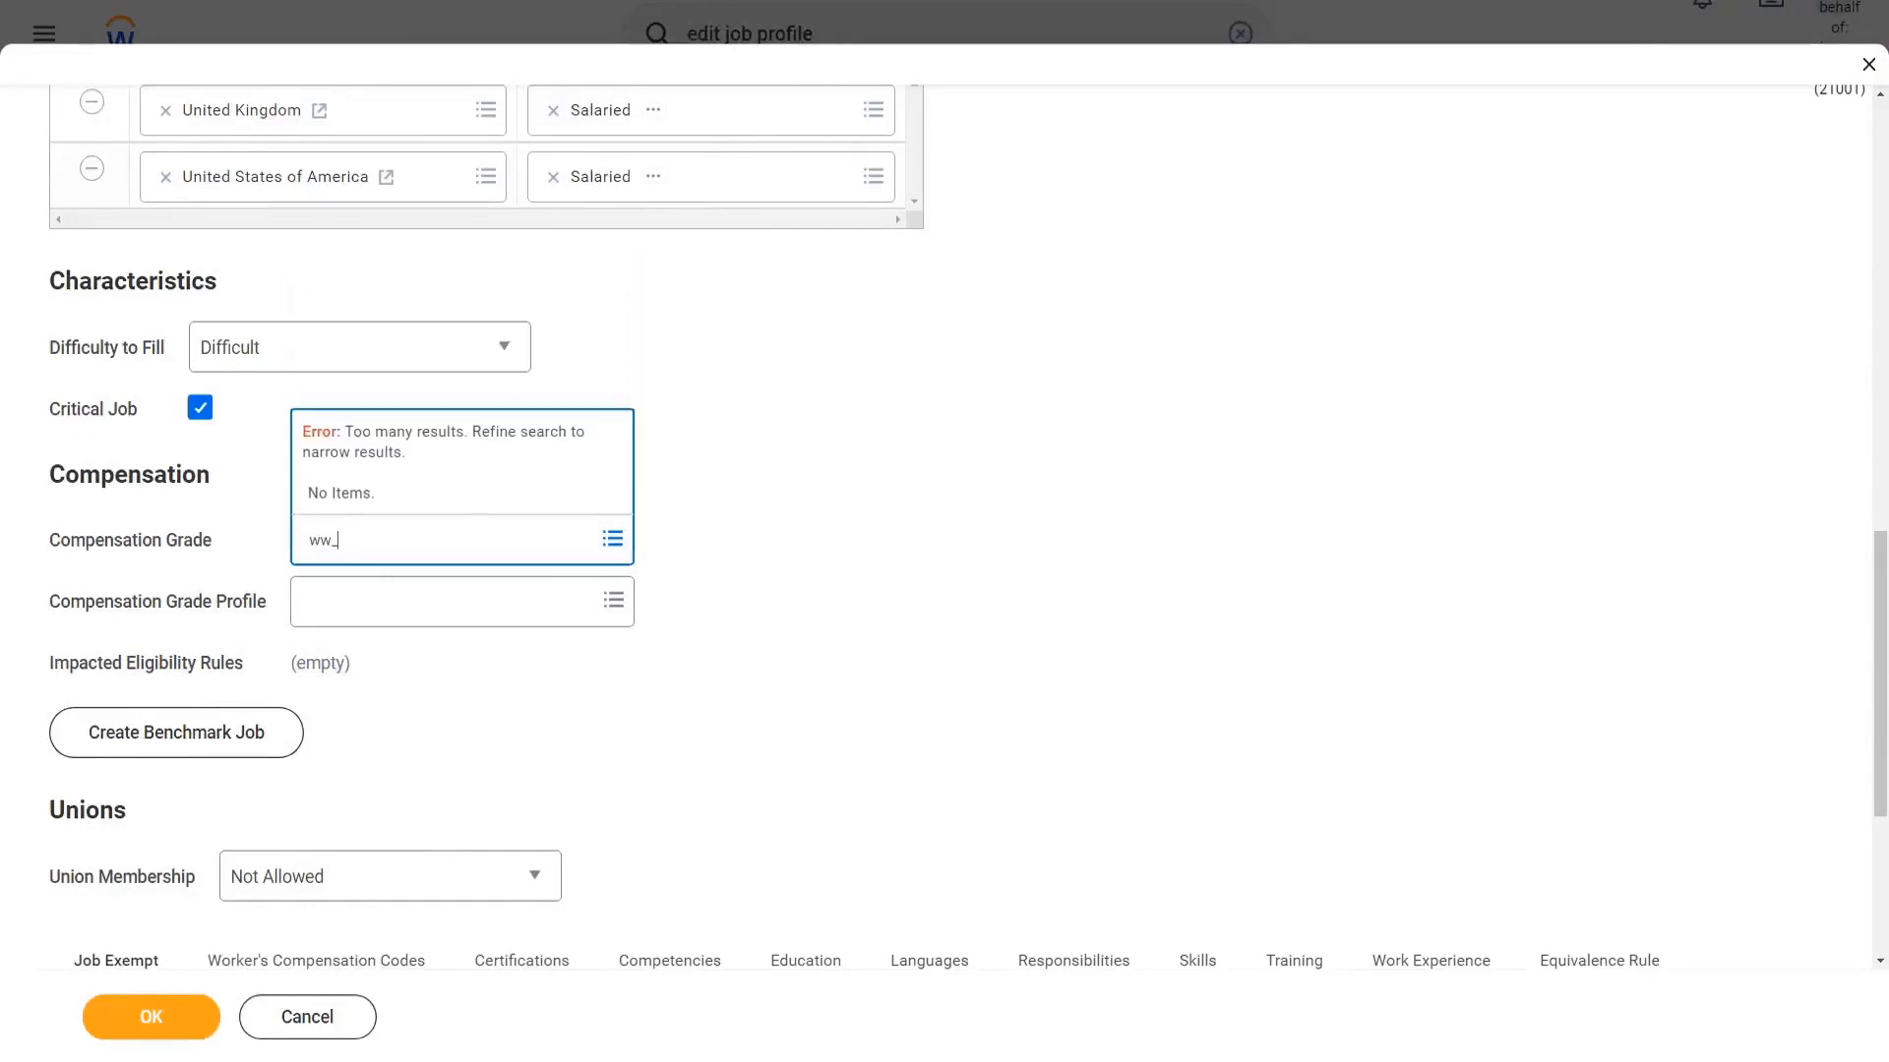
key(Return)
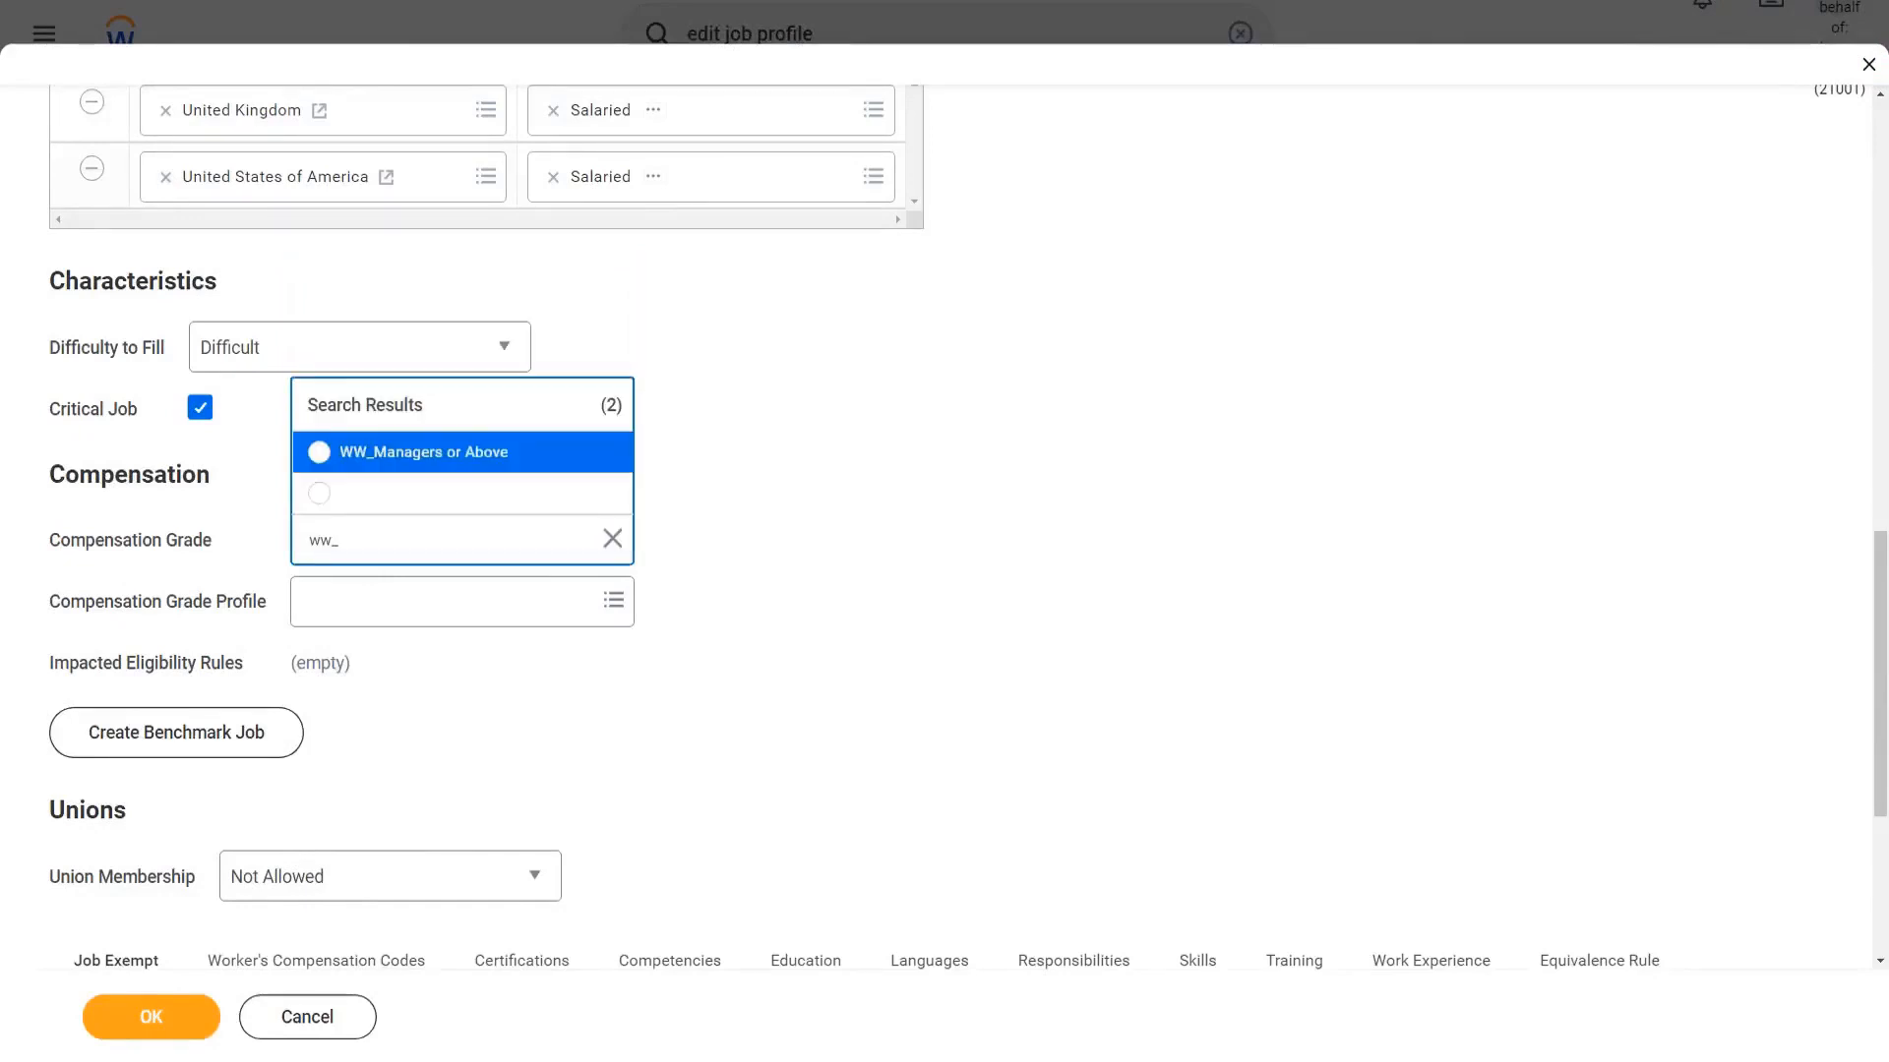
click(442, 463)
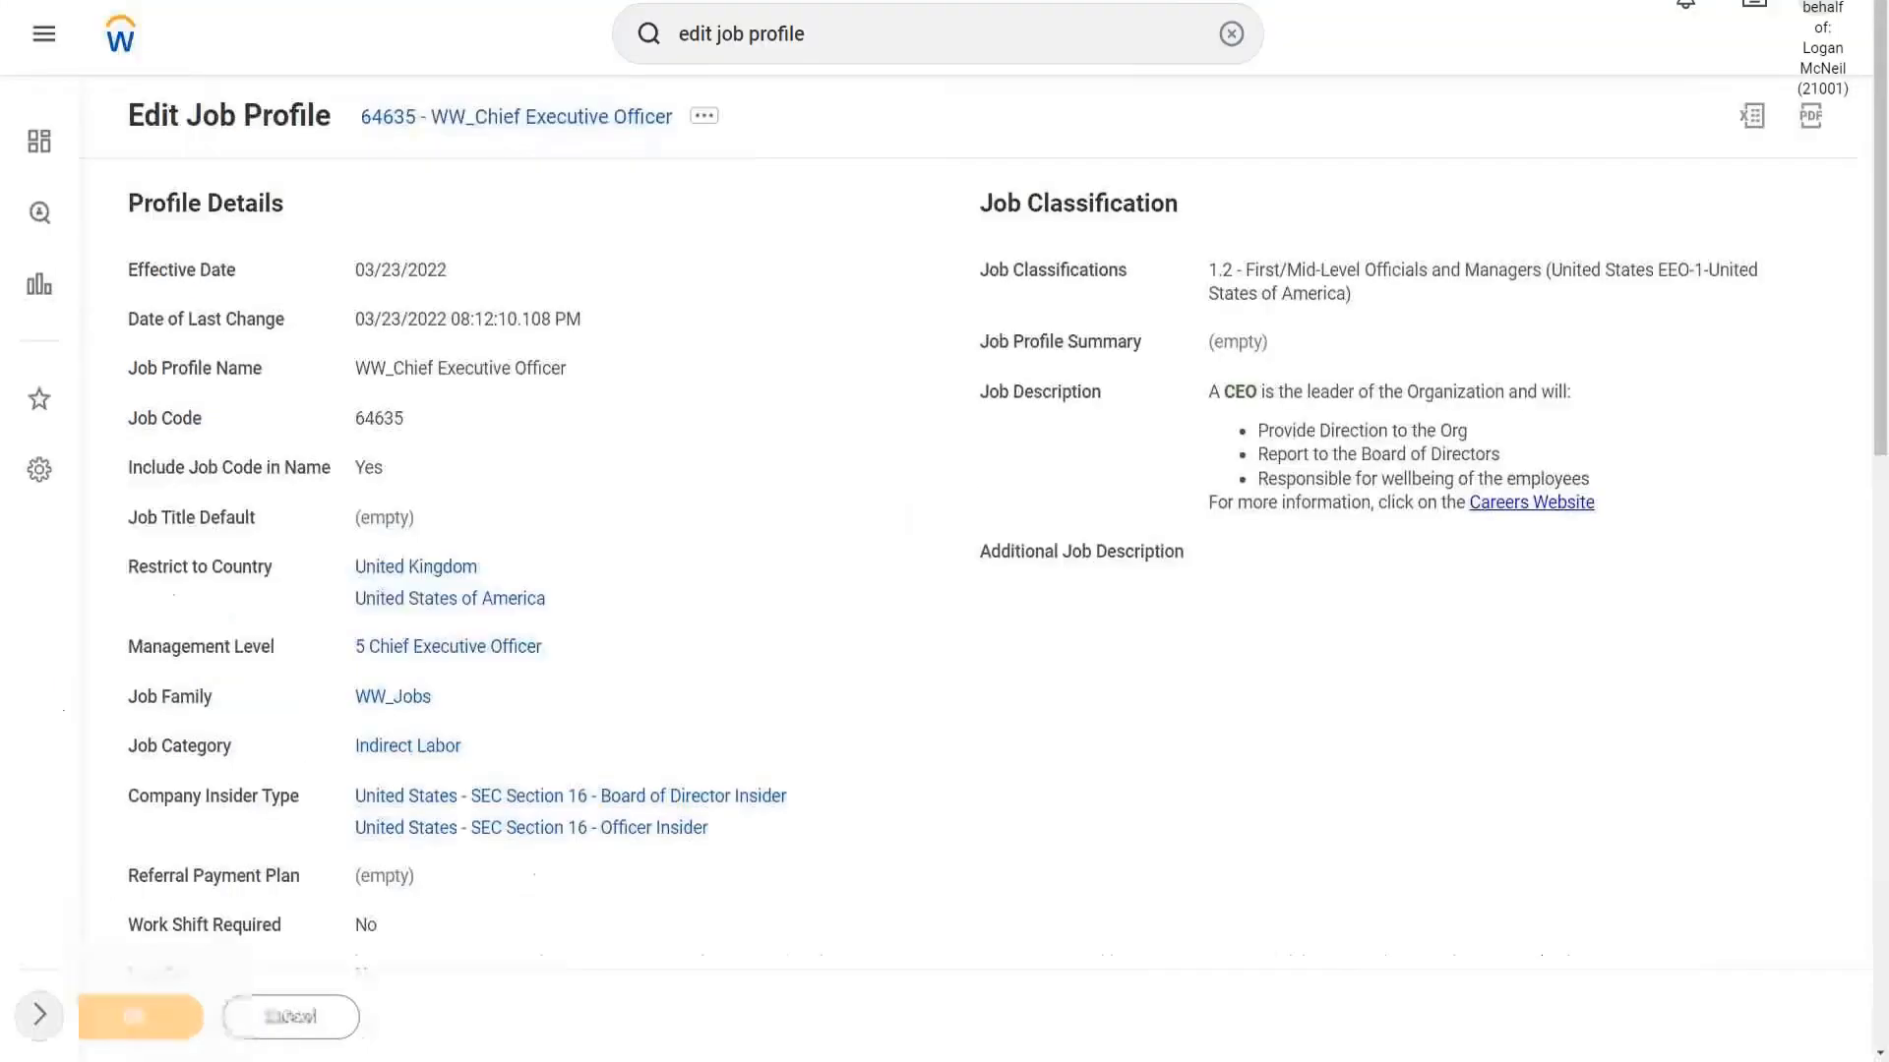
Step: Review the saved WW_Chief Executive Officer profile through its compensation settings, and reopen the profile for editing
scroll(363, 561, down, 2)
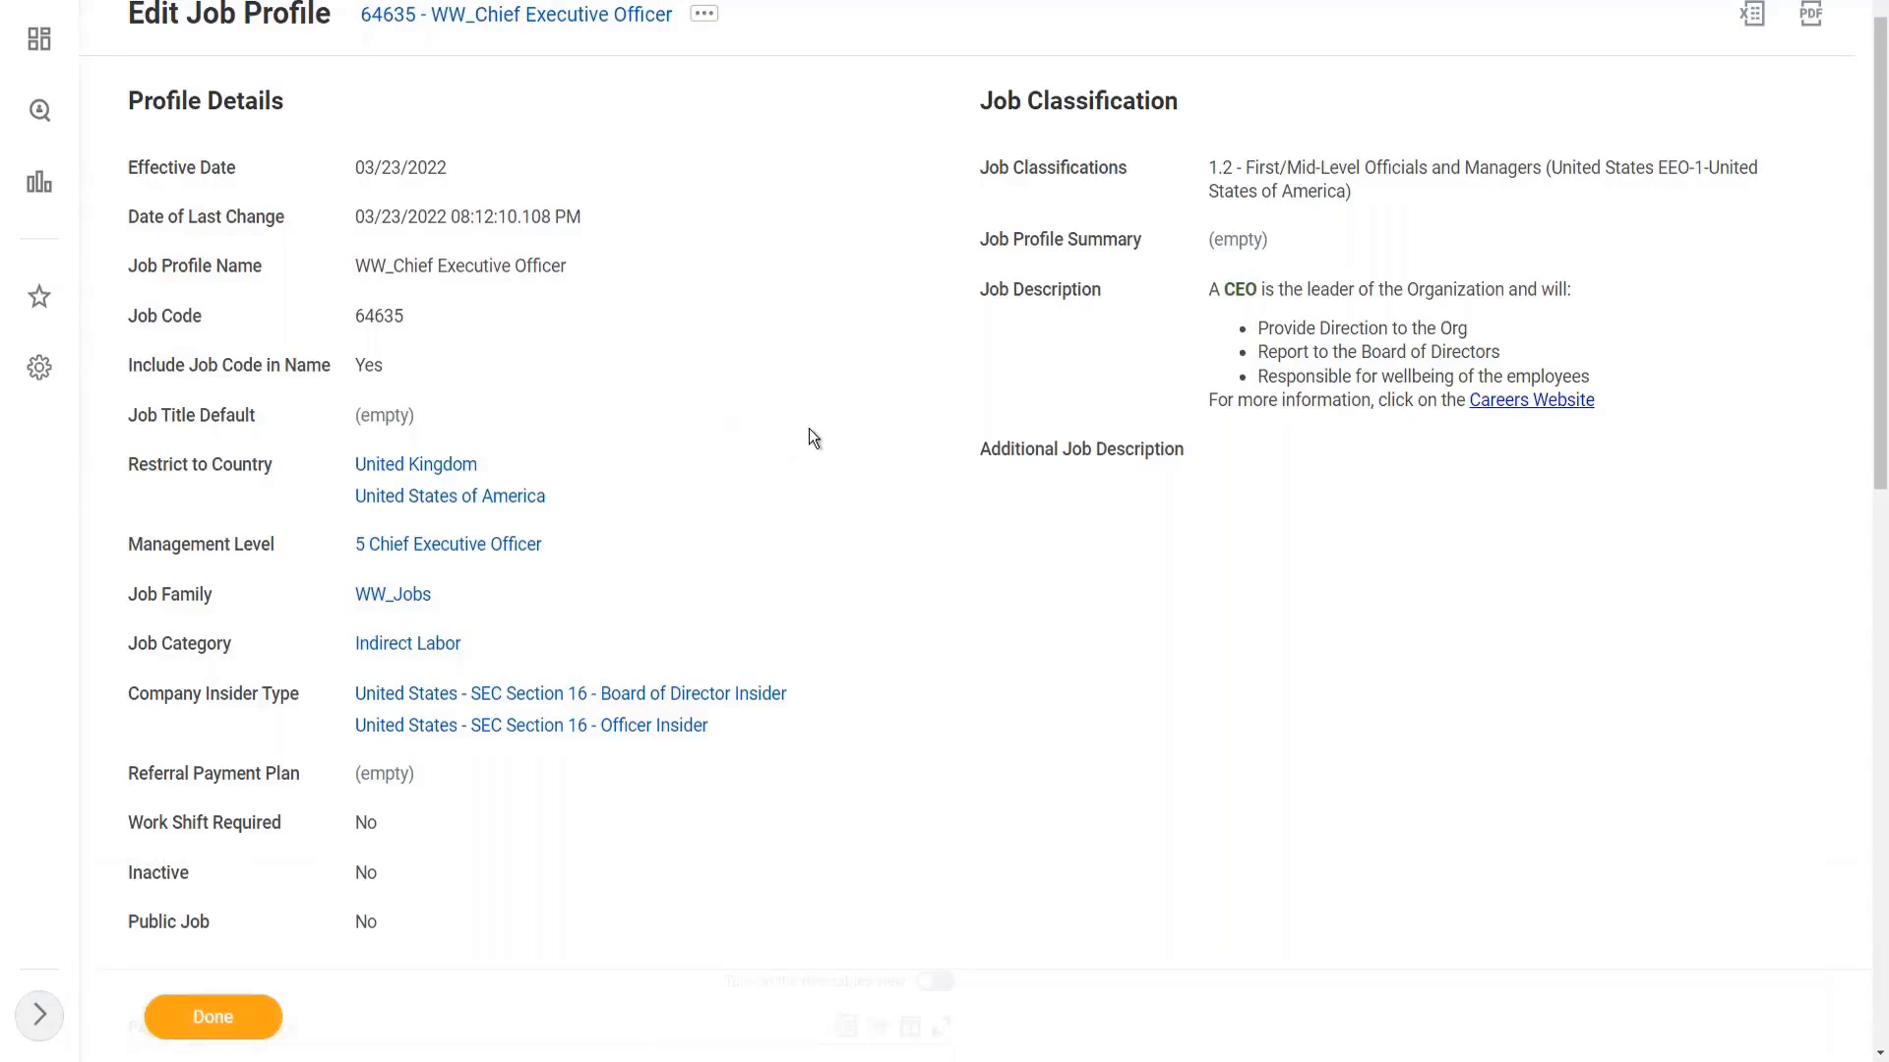
scroll(808, 428, down, 1)
mouse_move(493, 404)
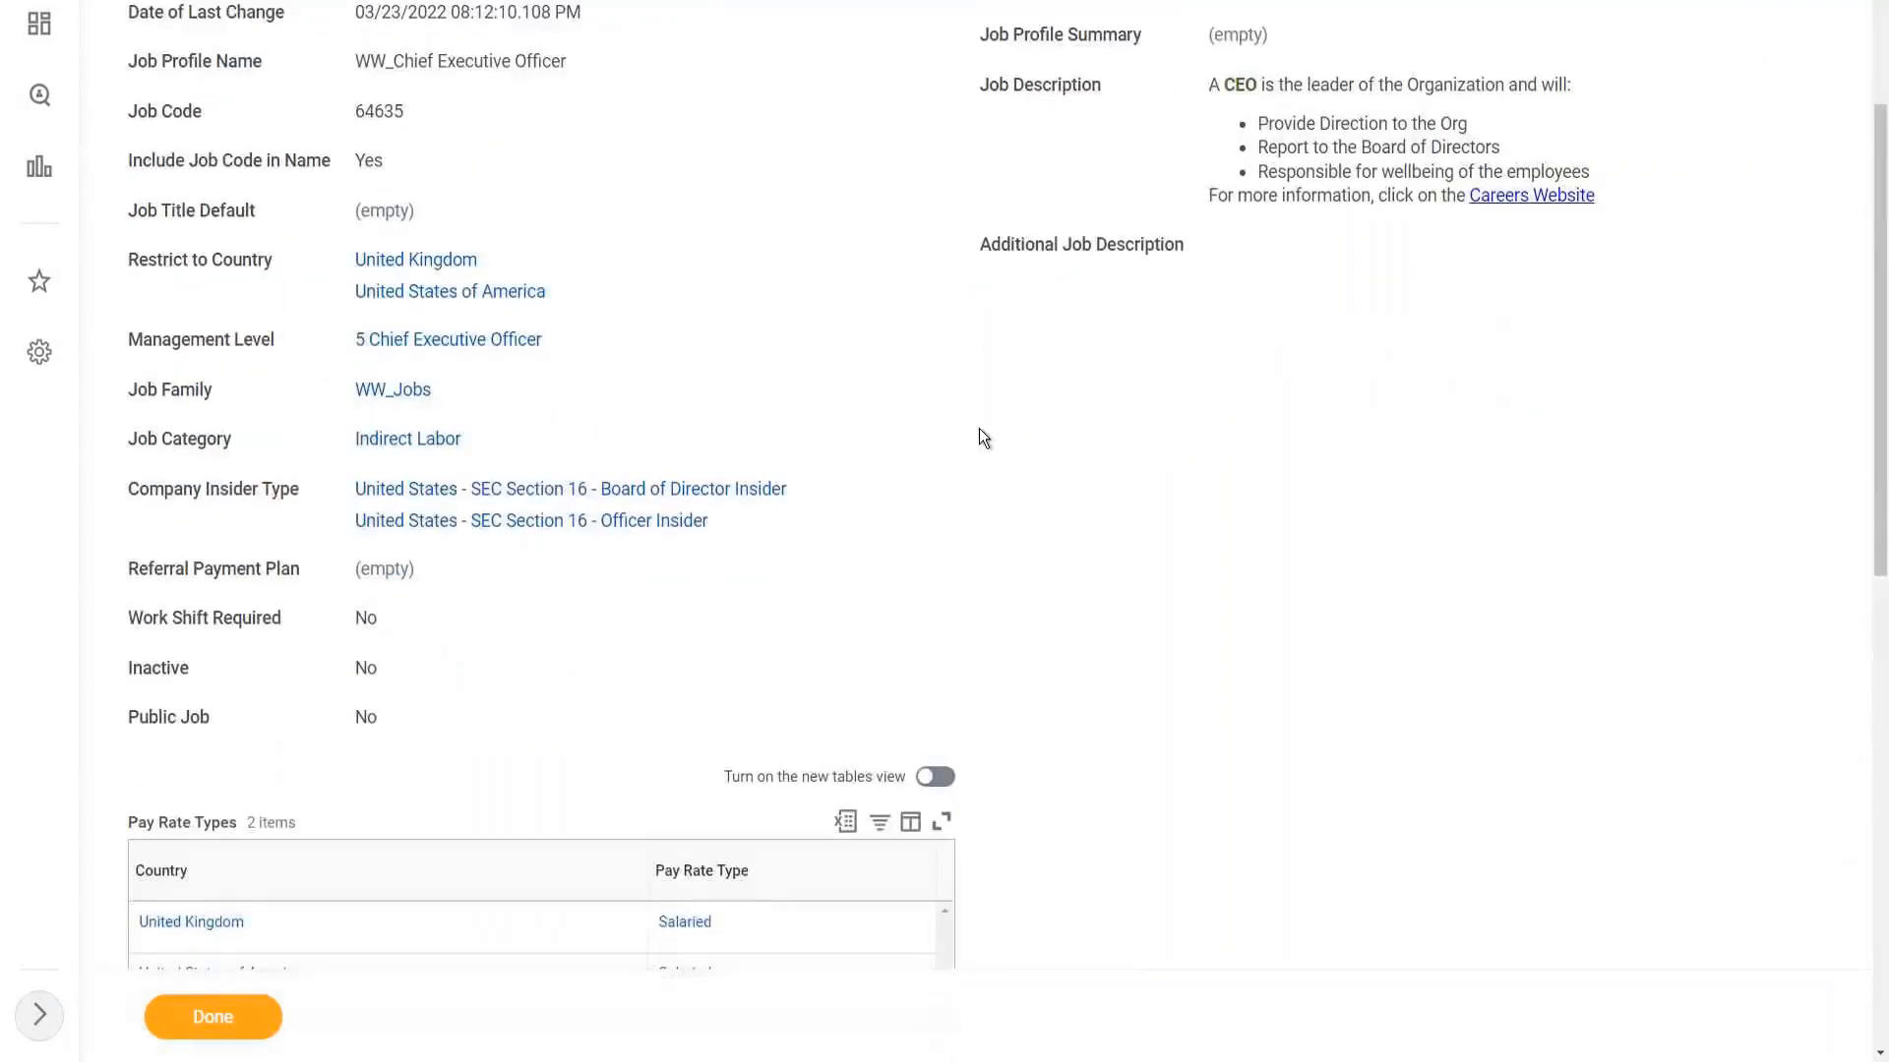
scroll(981, 434, down, 2)
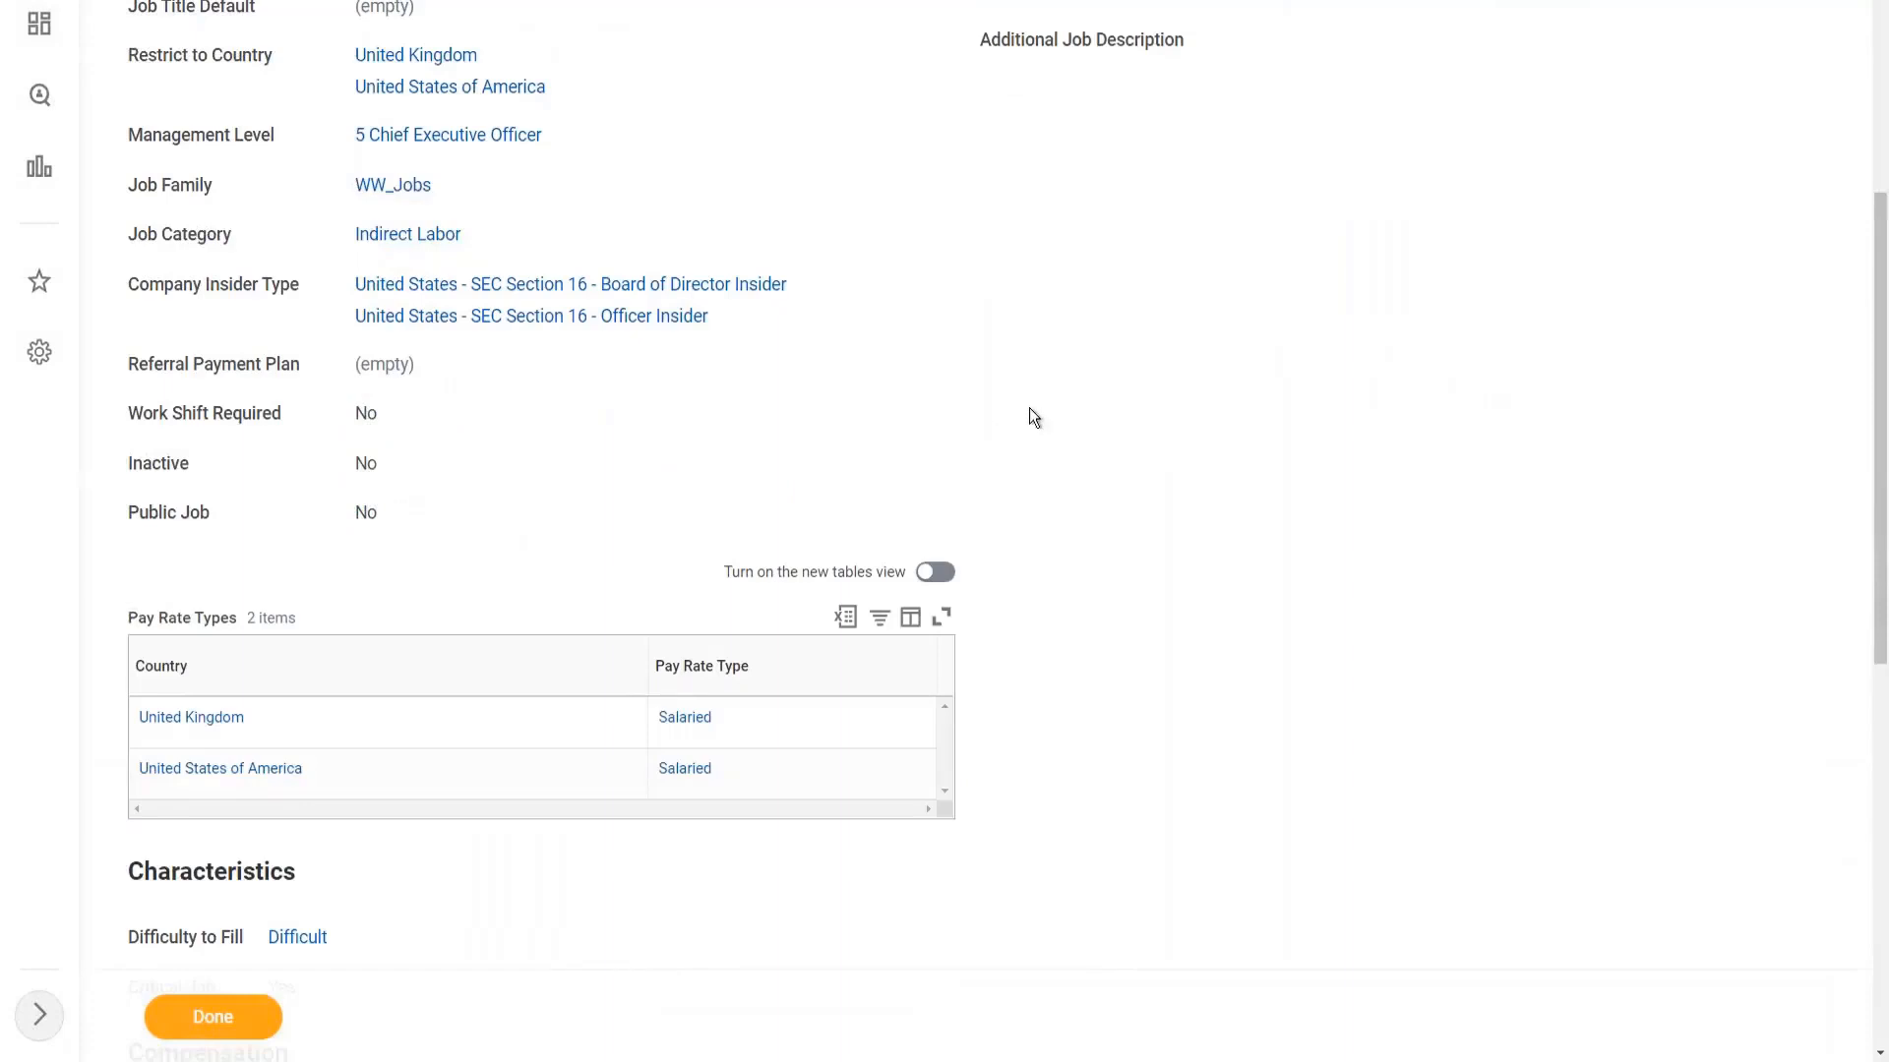
scroll(1029, 407, down, 4)
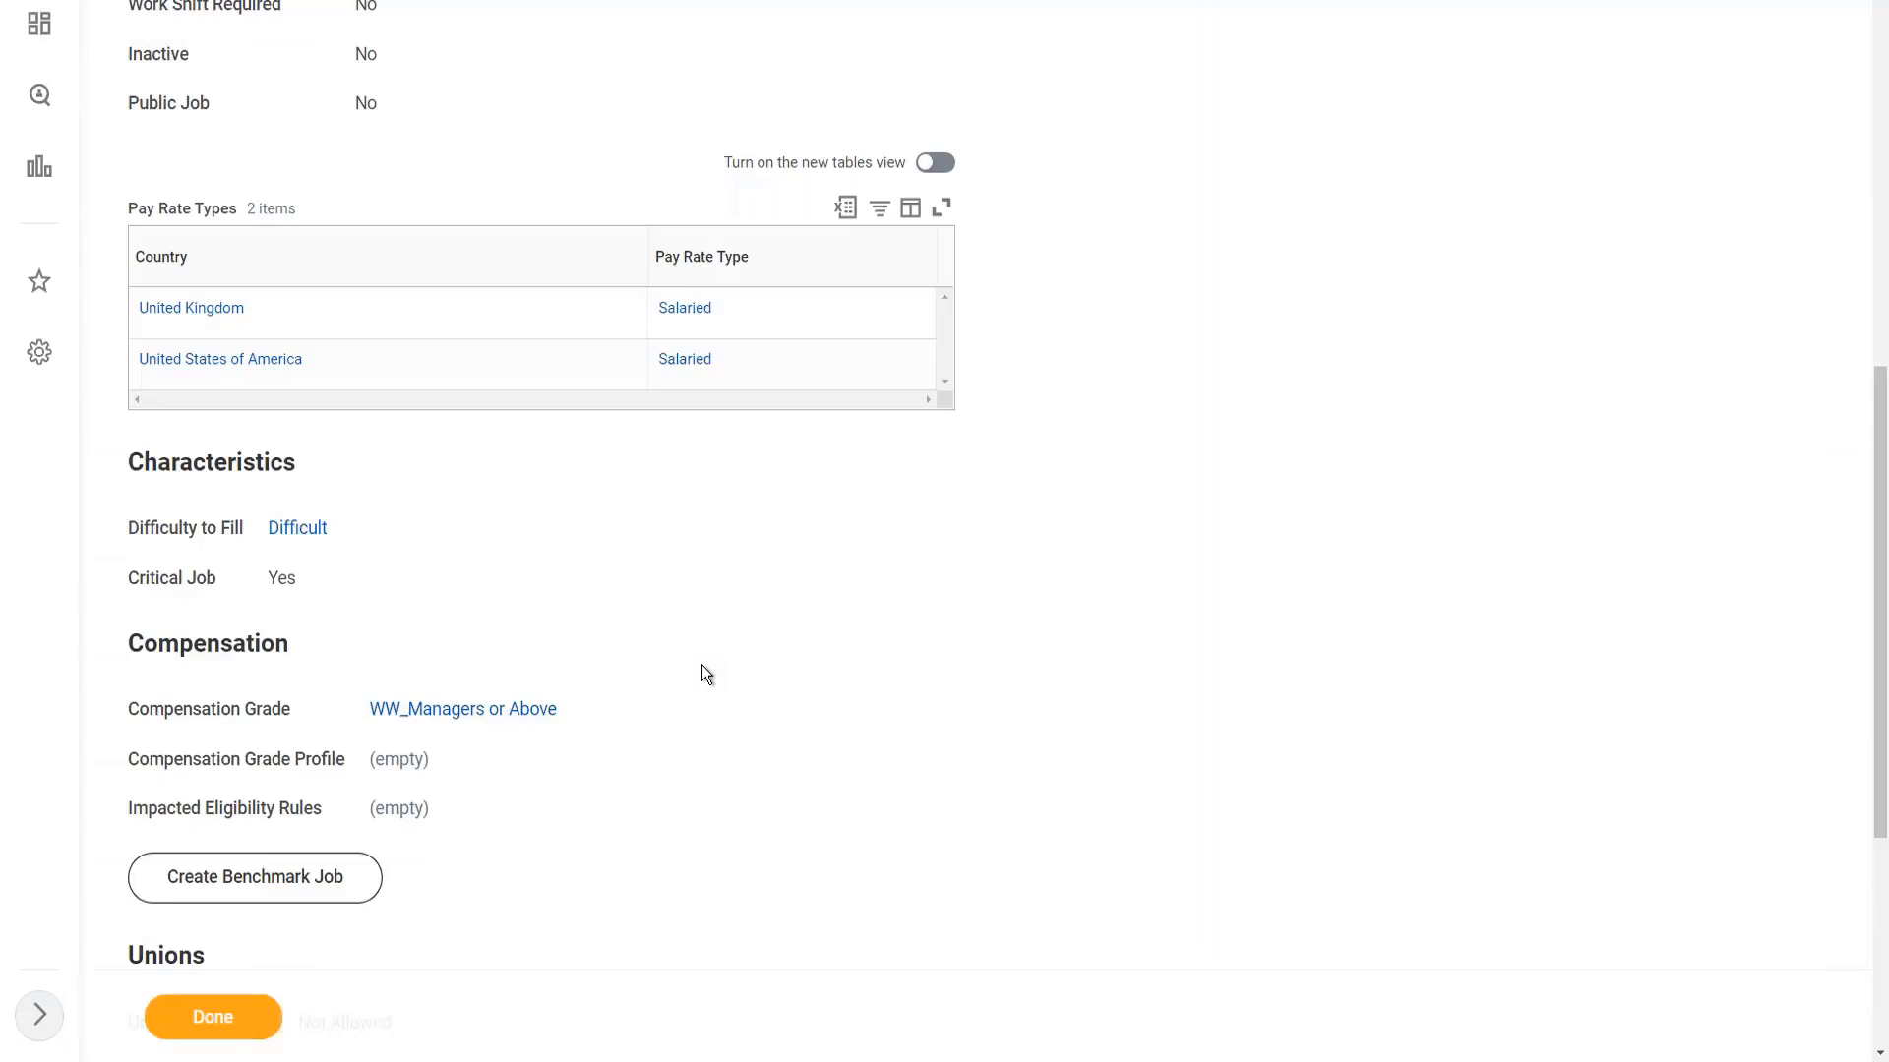
scroll(700, 673, up, 8)
click(704, 116)
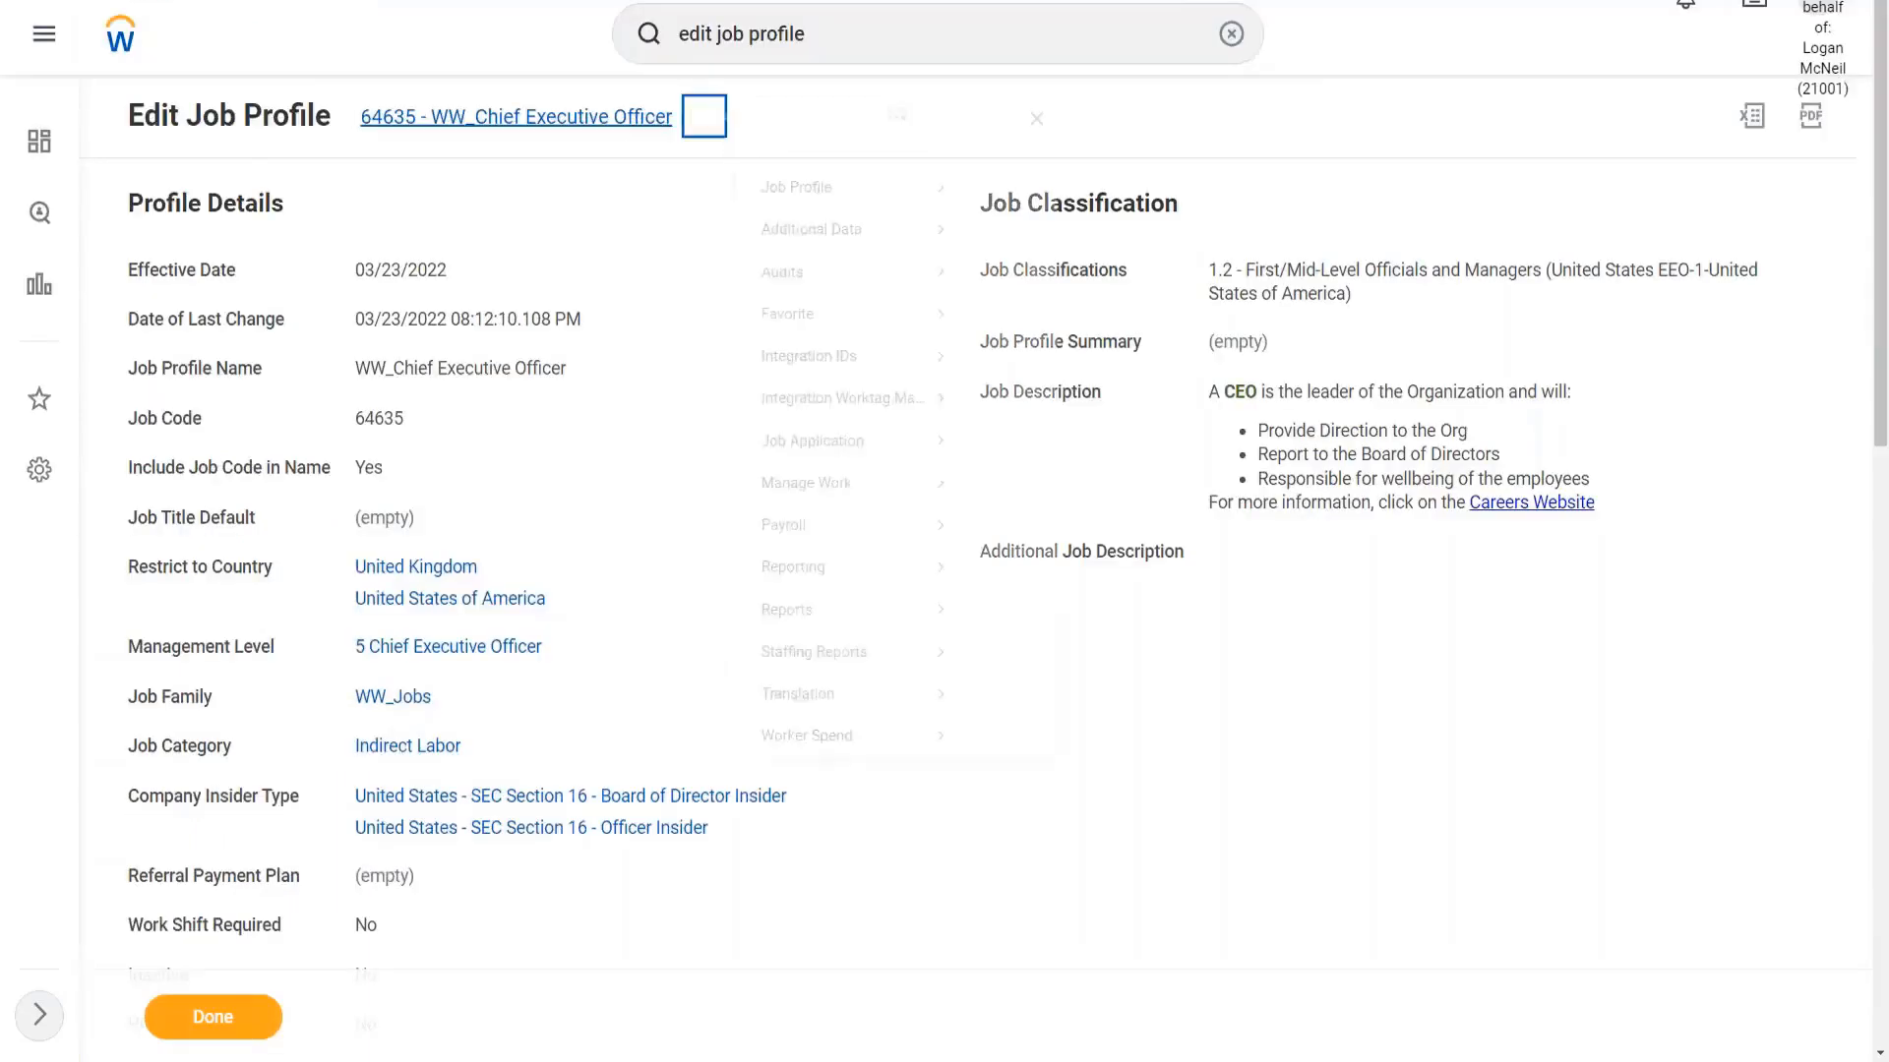
mouse_move(804, 216)
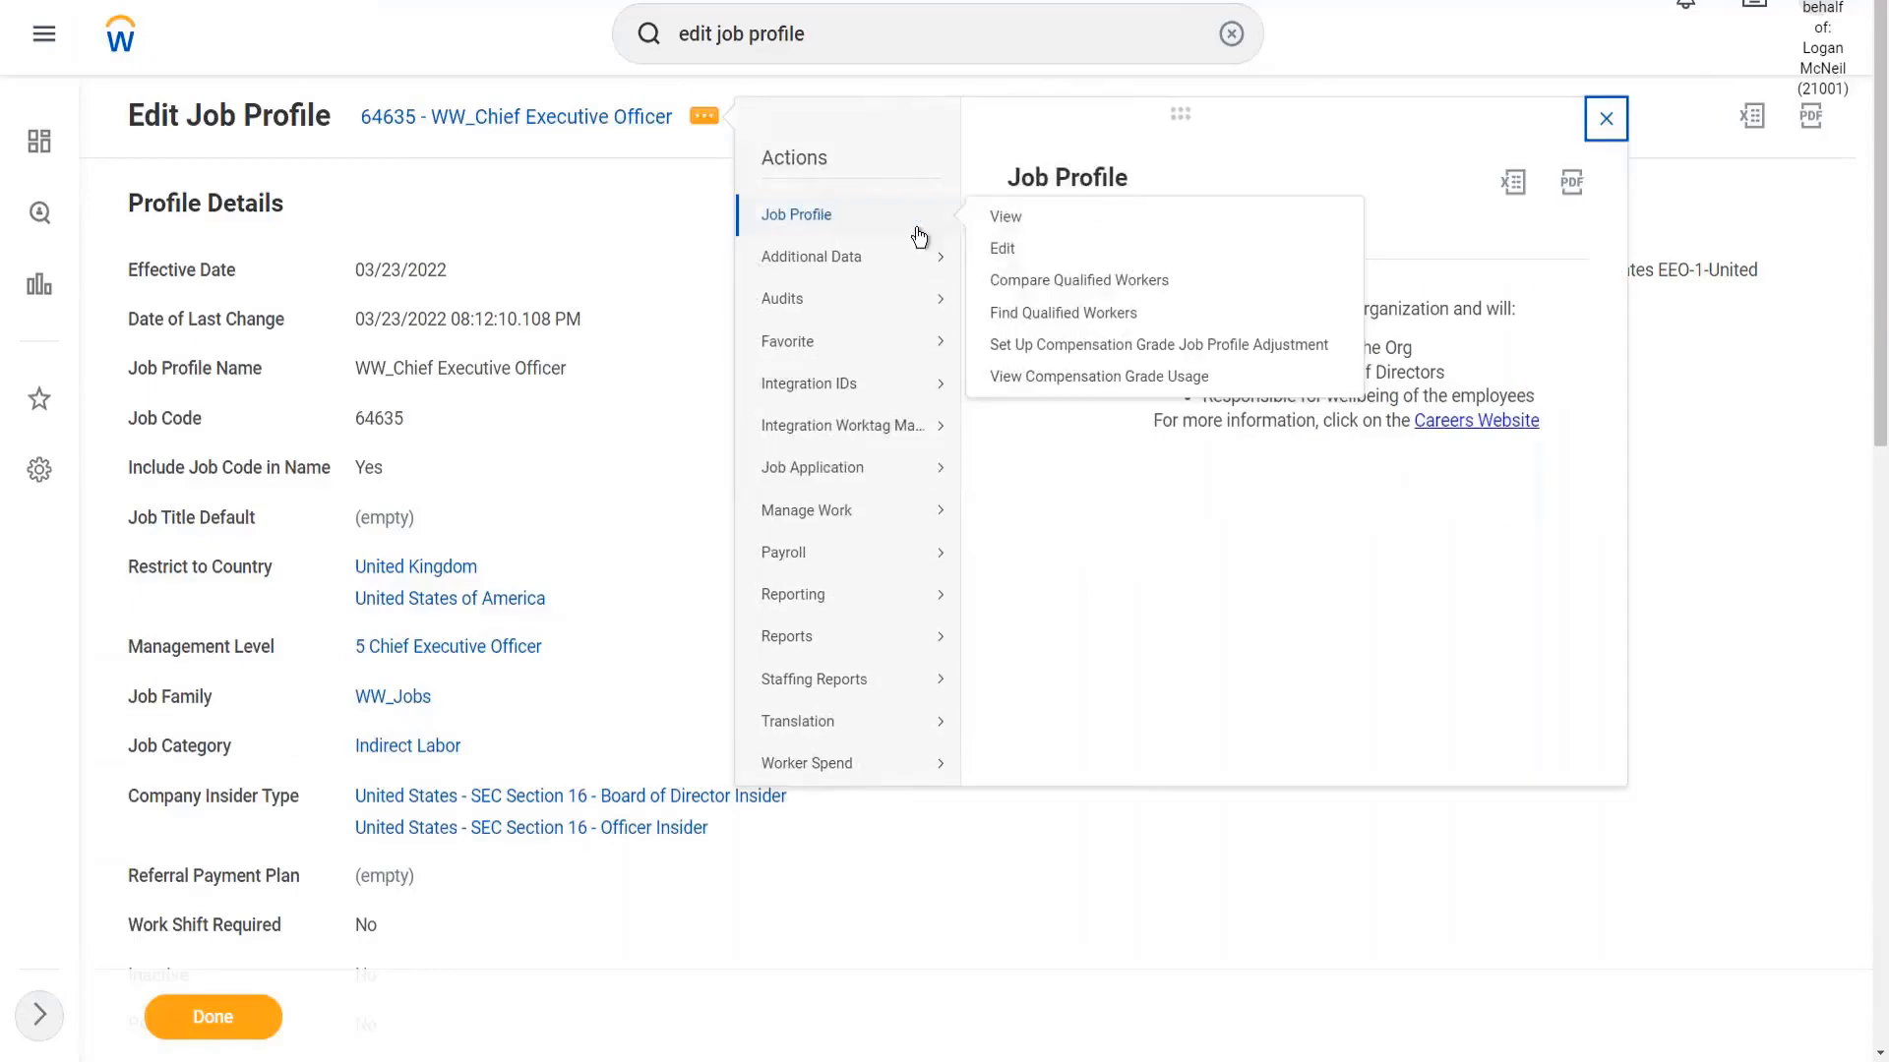
click(1009, 252)
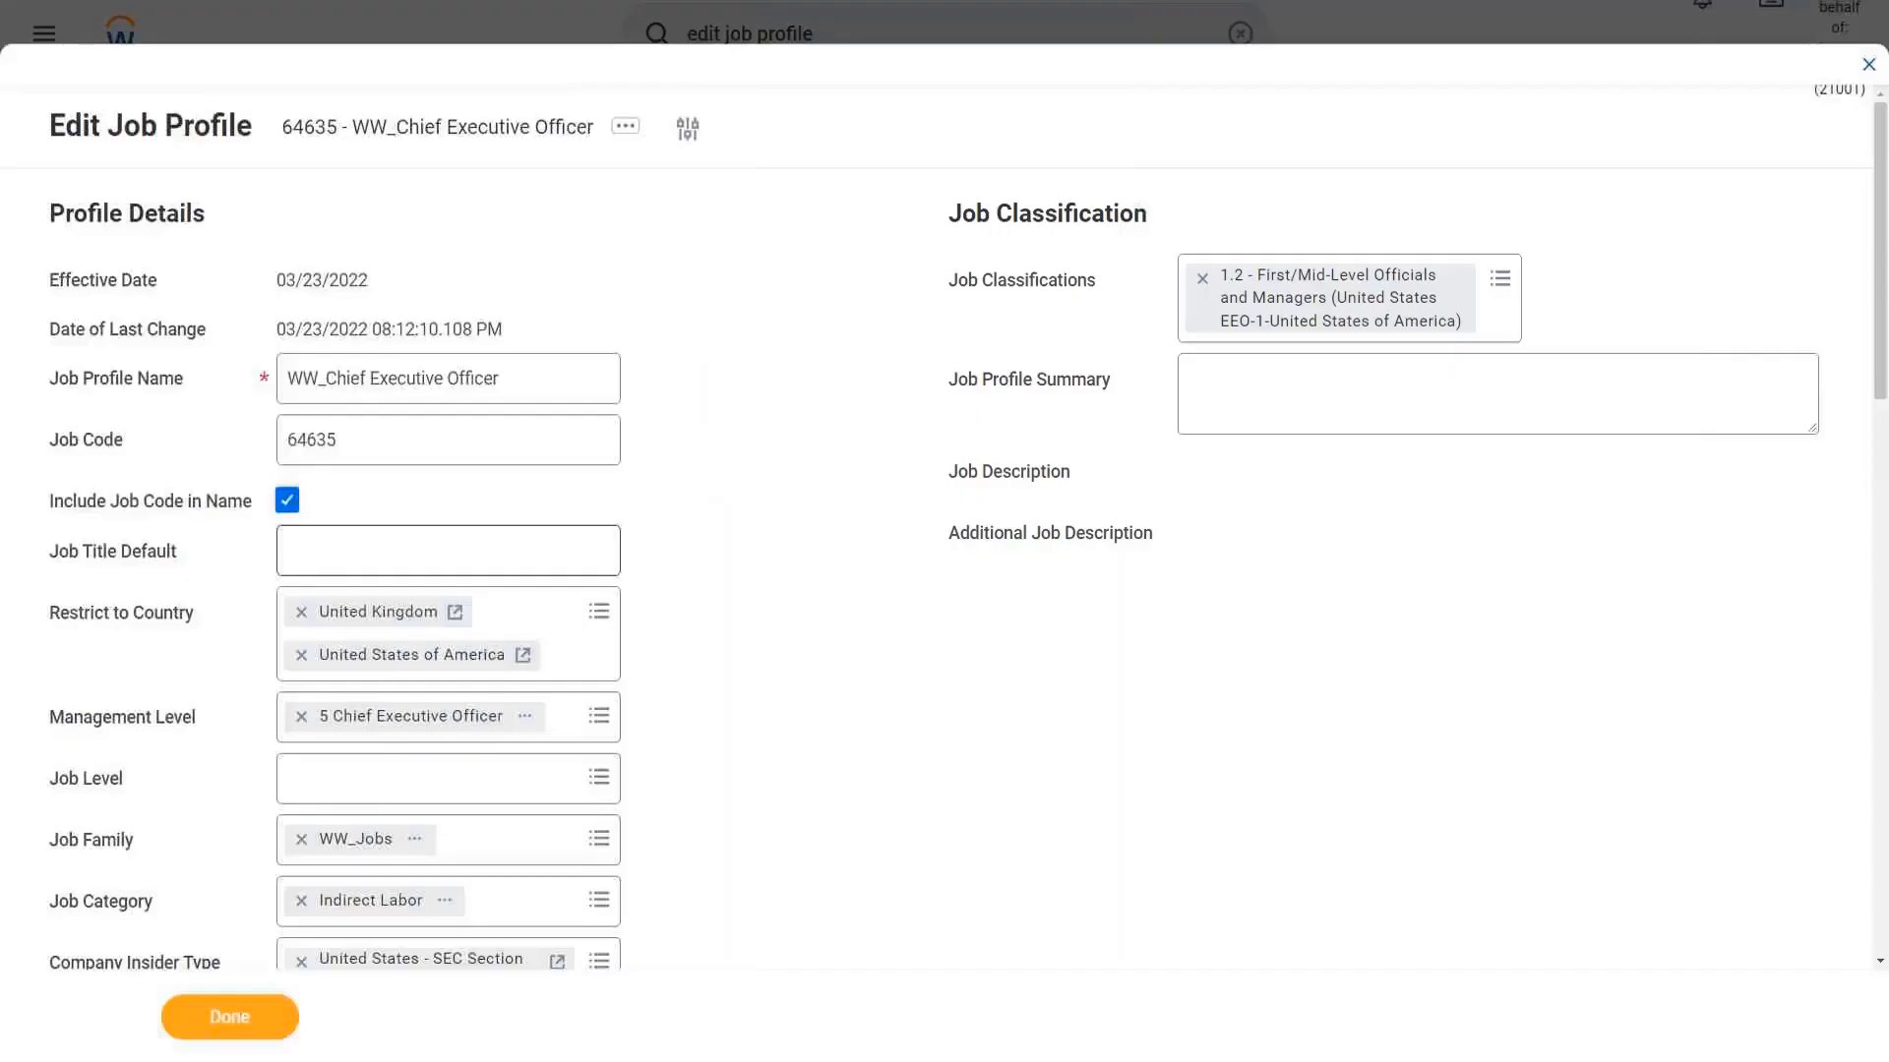
Step: Assign the WW M1 - Managers in USA and WW M1 - Managers or Above in UK compensation grade profiles to the job profile
scroll(717, 566, down, 10)
scroll(718, 661, down, 2)
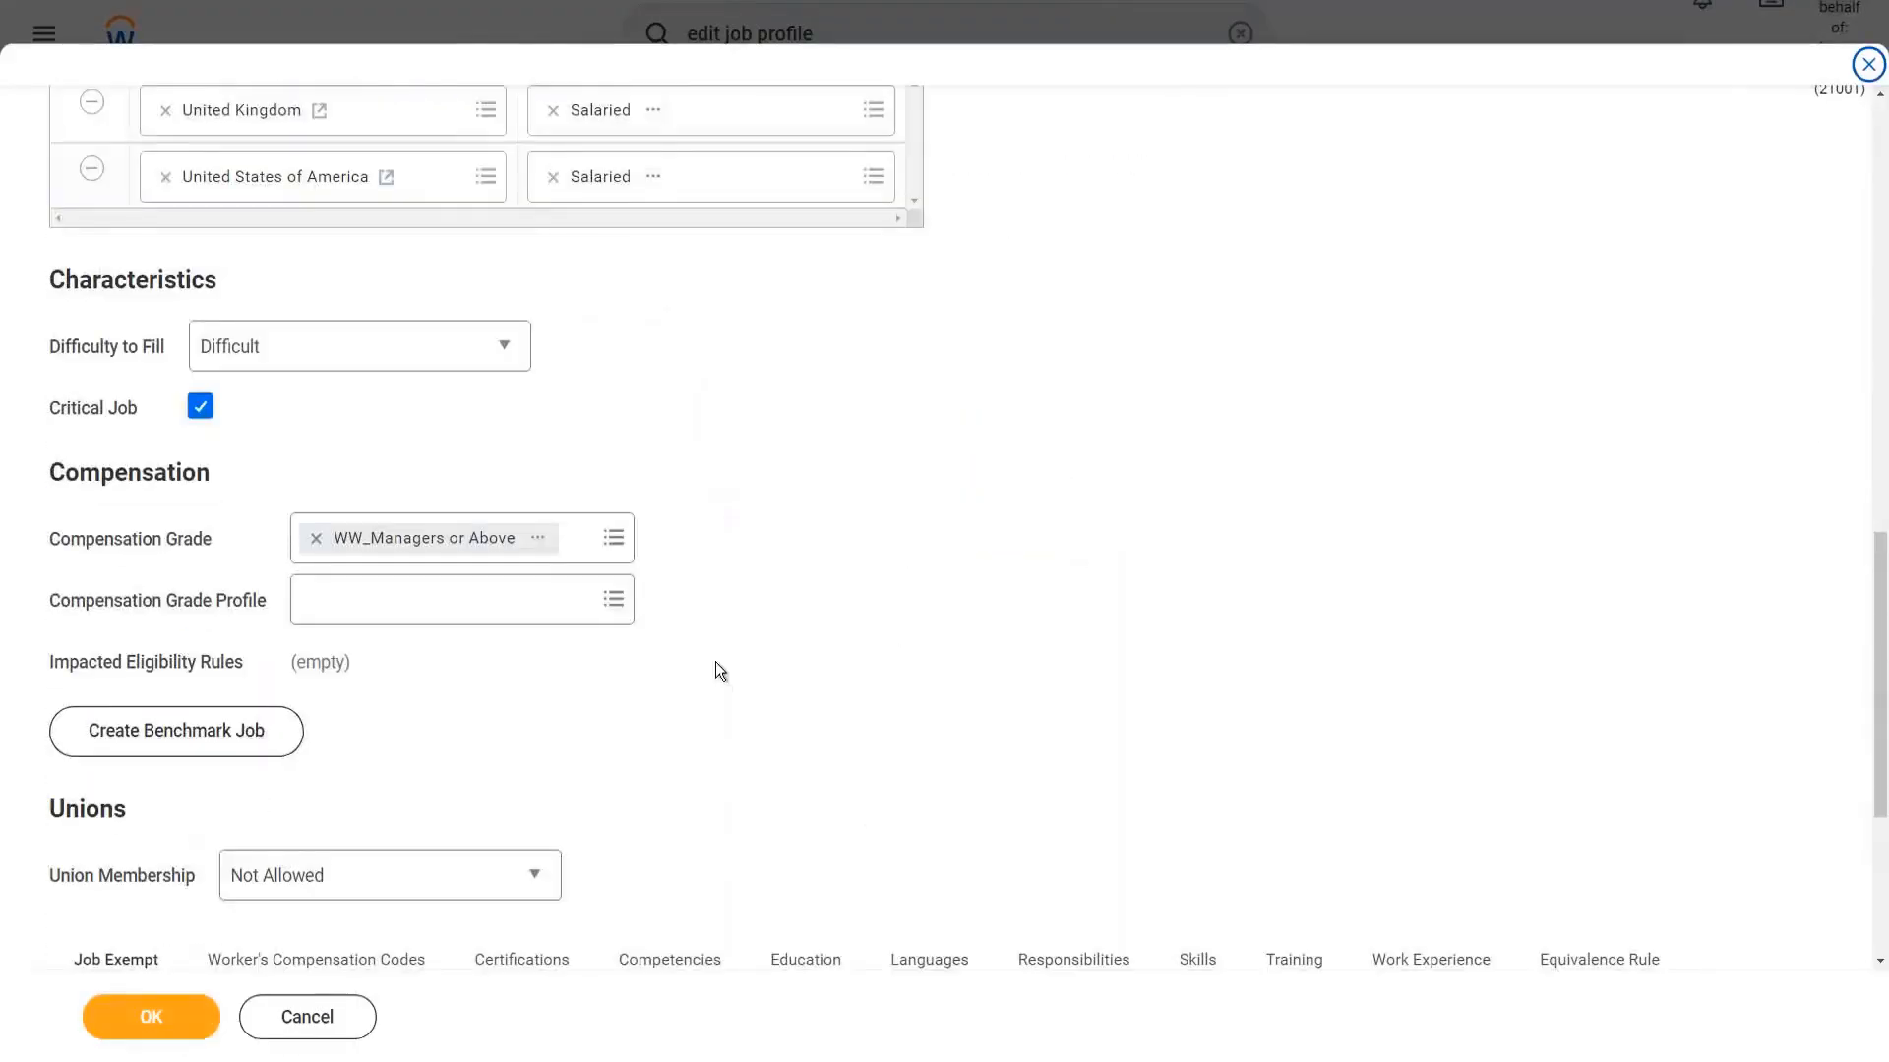
click(612, 601)
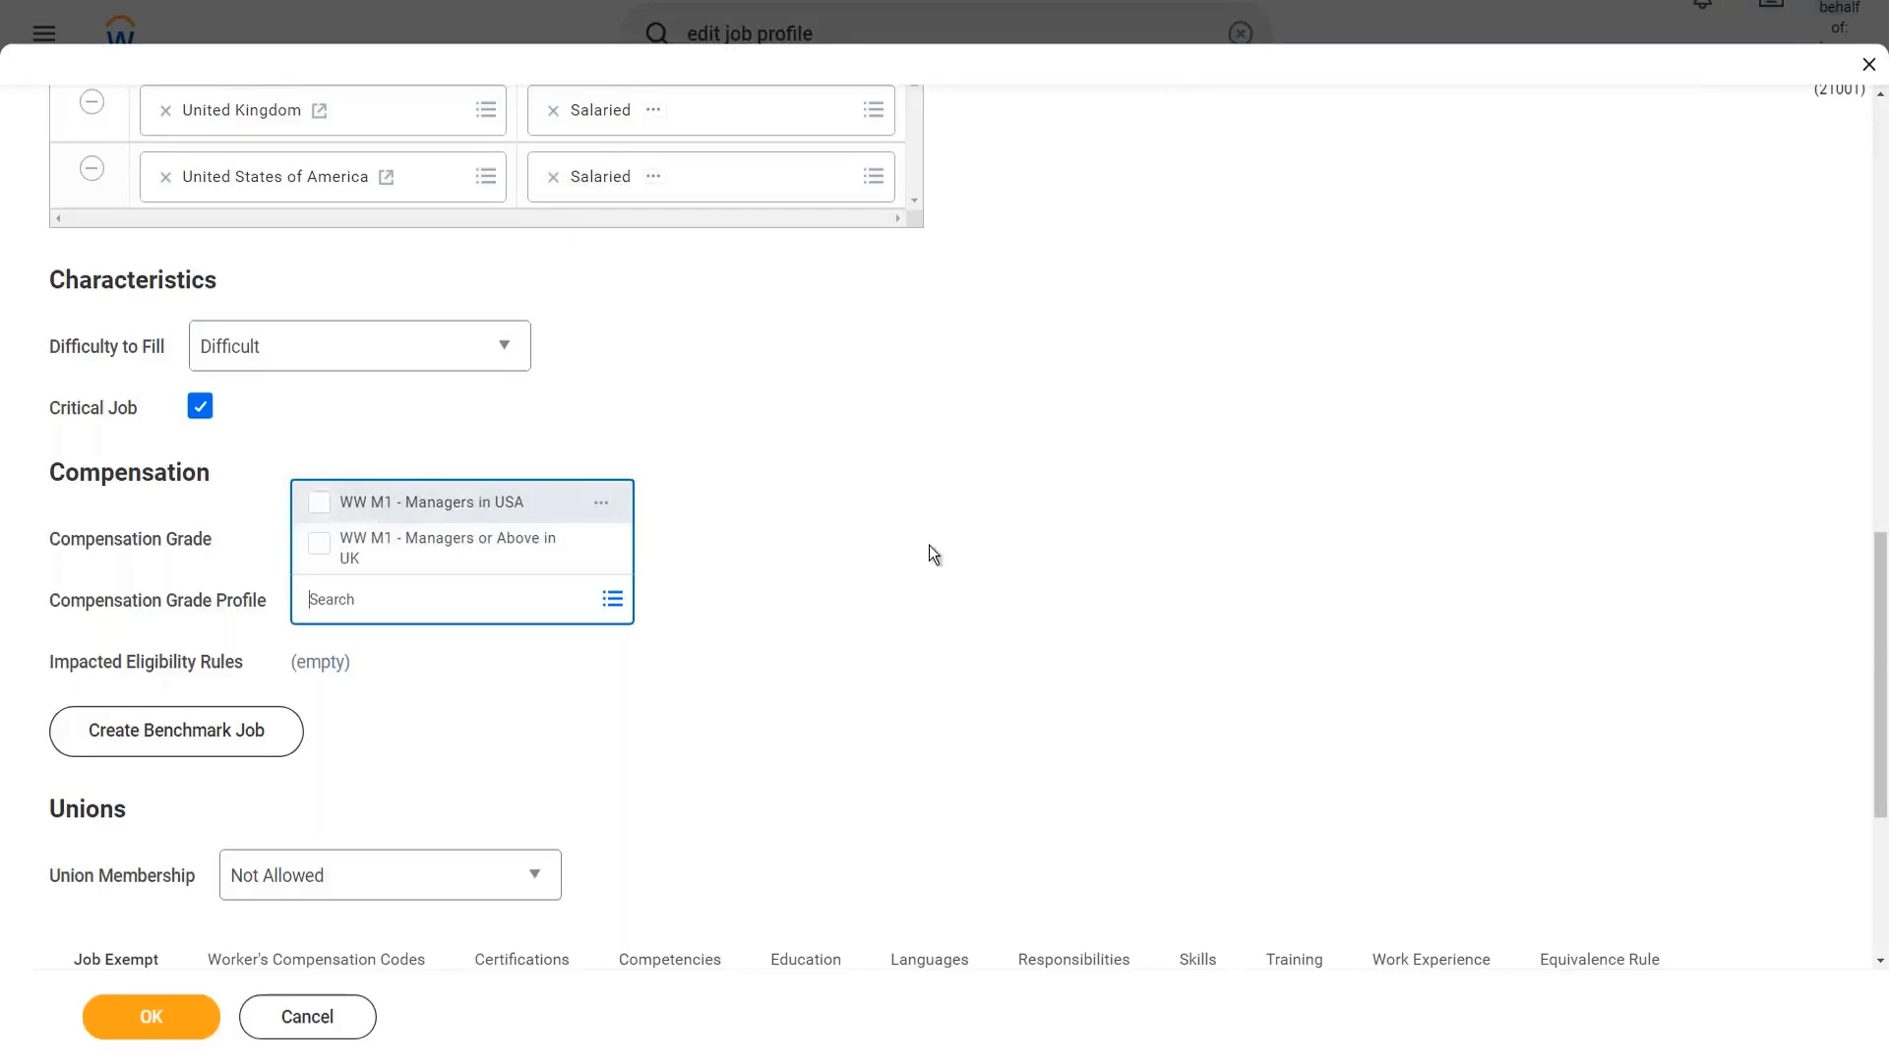
key(Return)
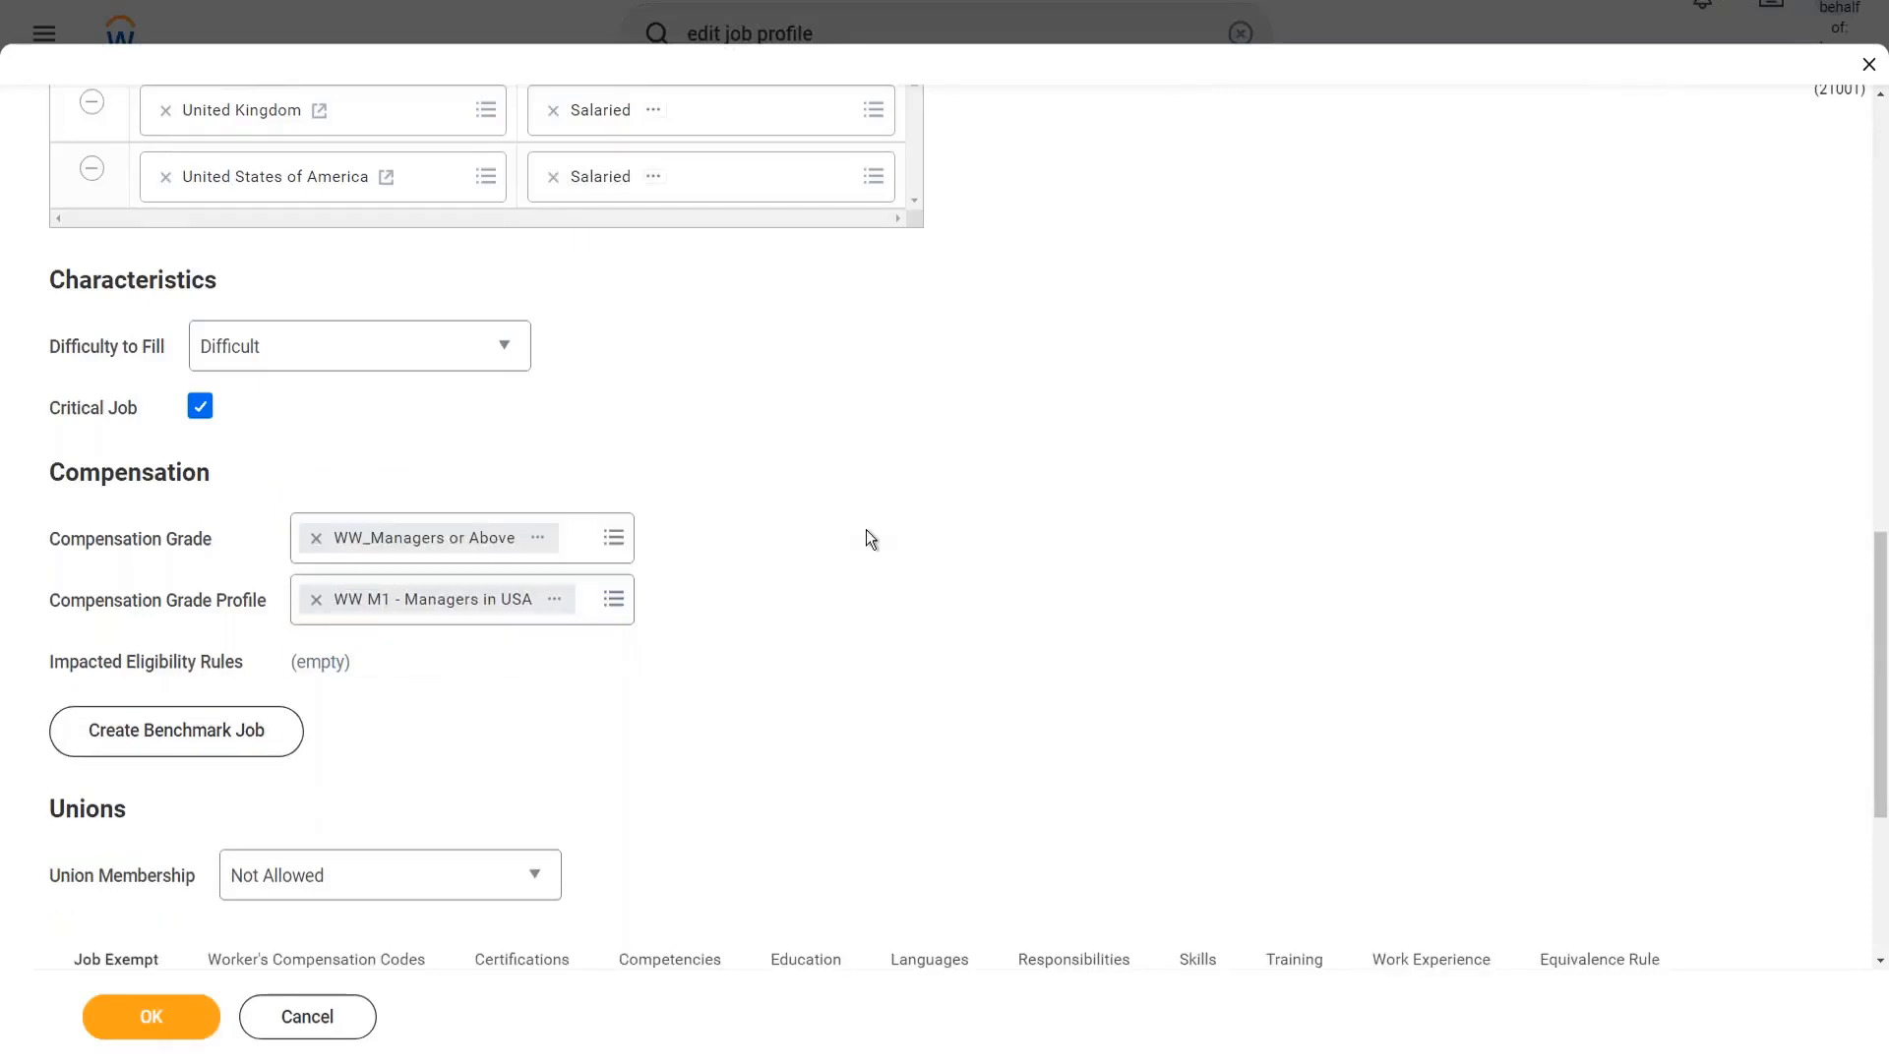
click(612, 602)
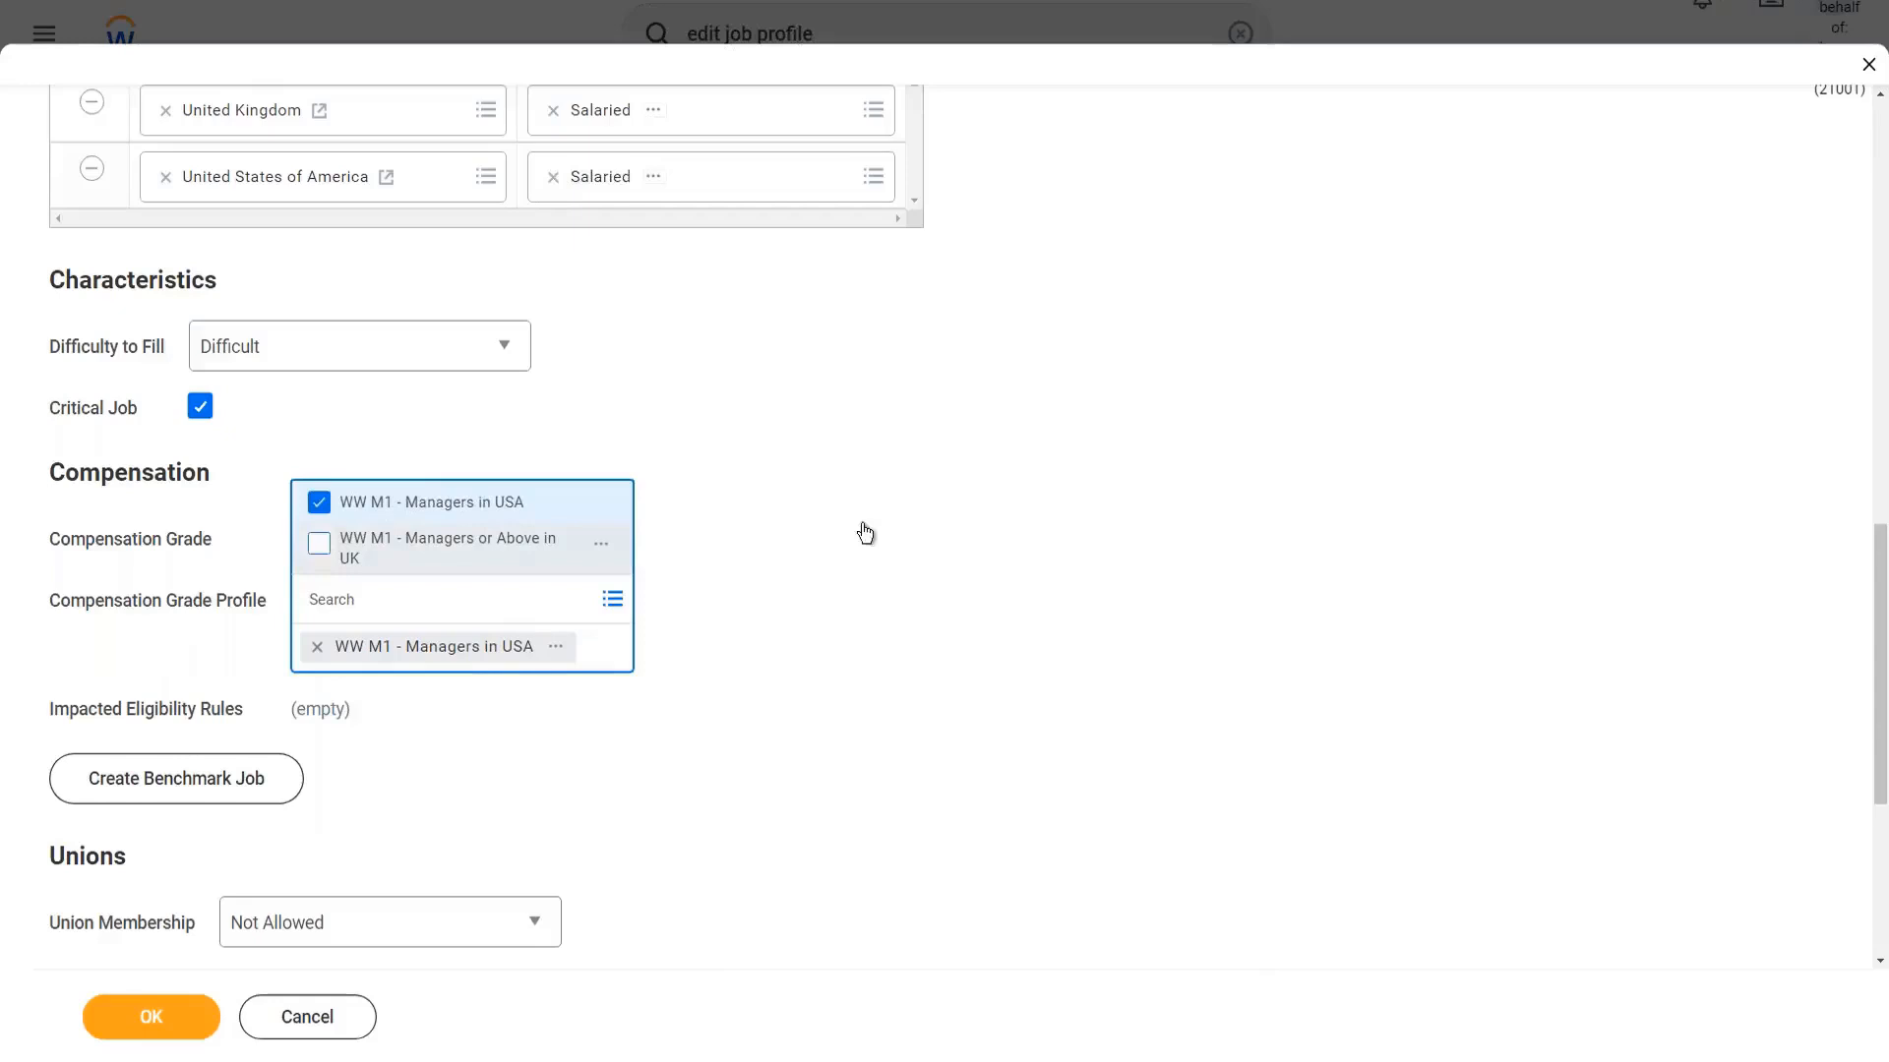
click(318, 544)
click(864, 532)
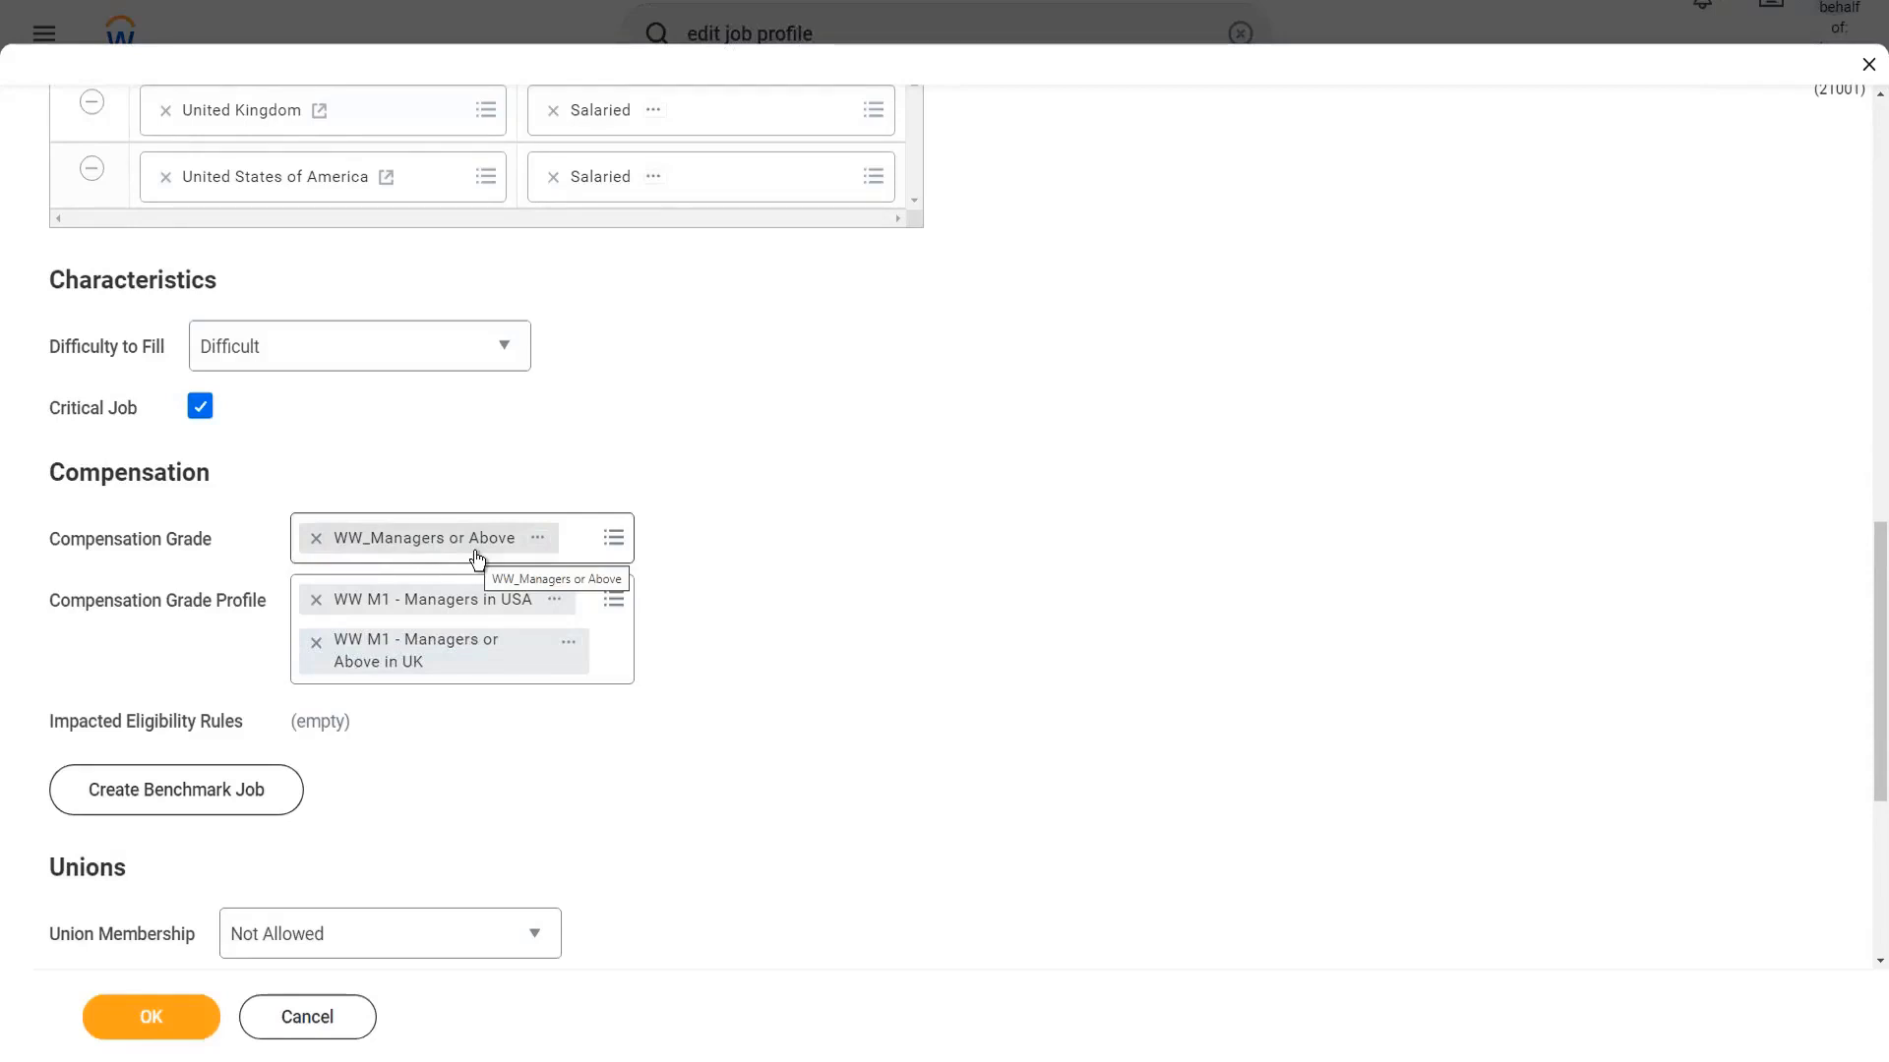
Step: Clear the Compensation Grade, check the grade profile options without it, and save the job profile with WW_Managers or Above reselected
click(315, 538)
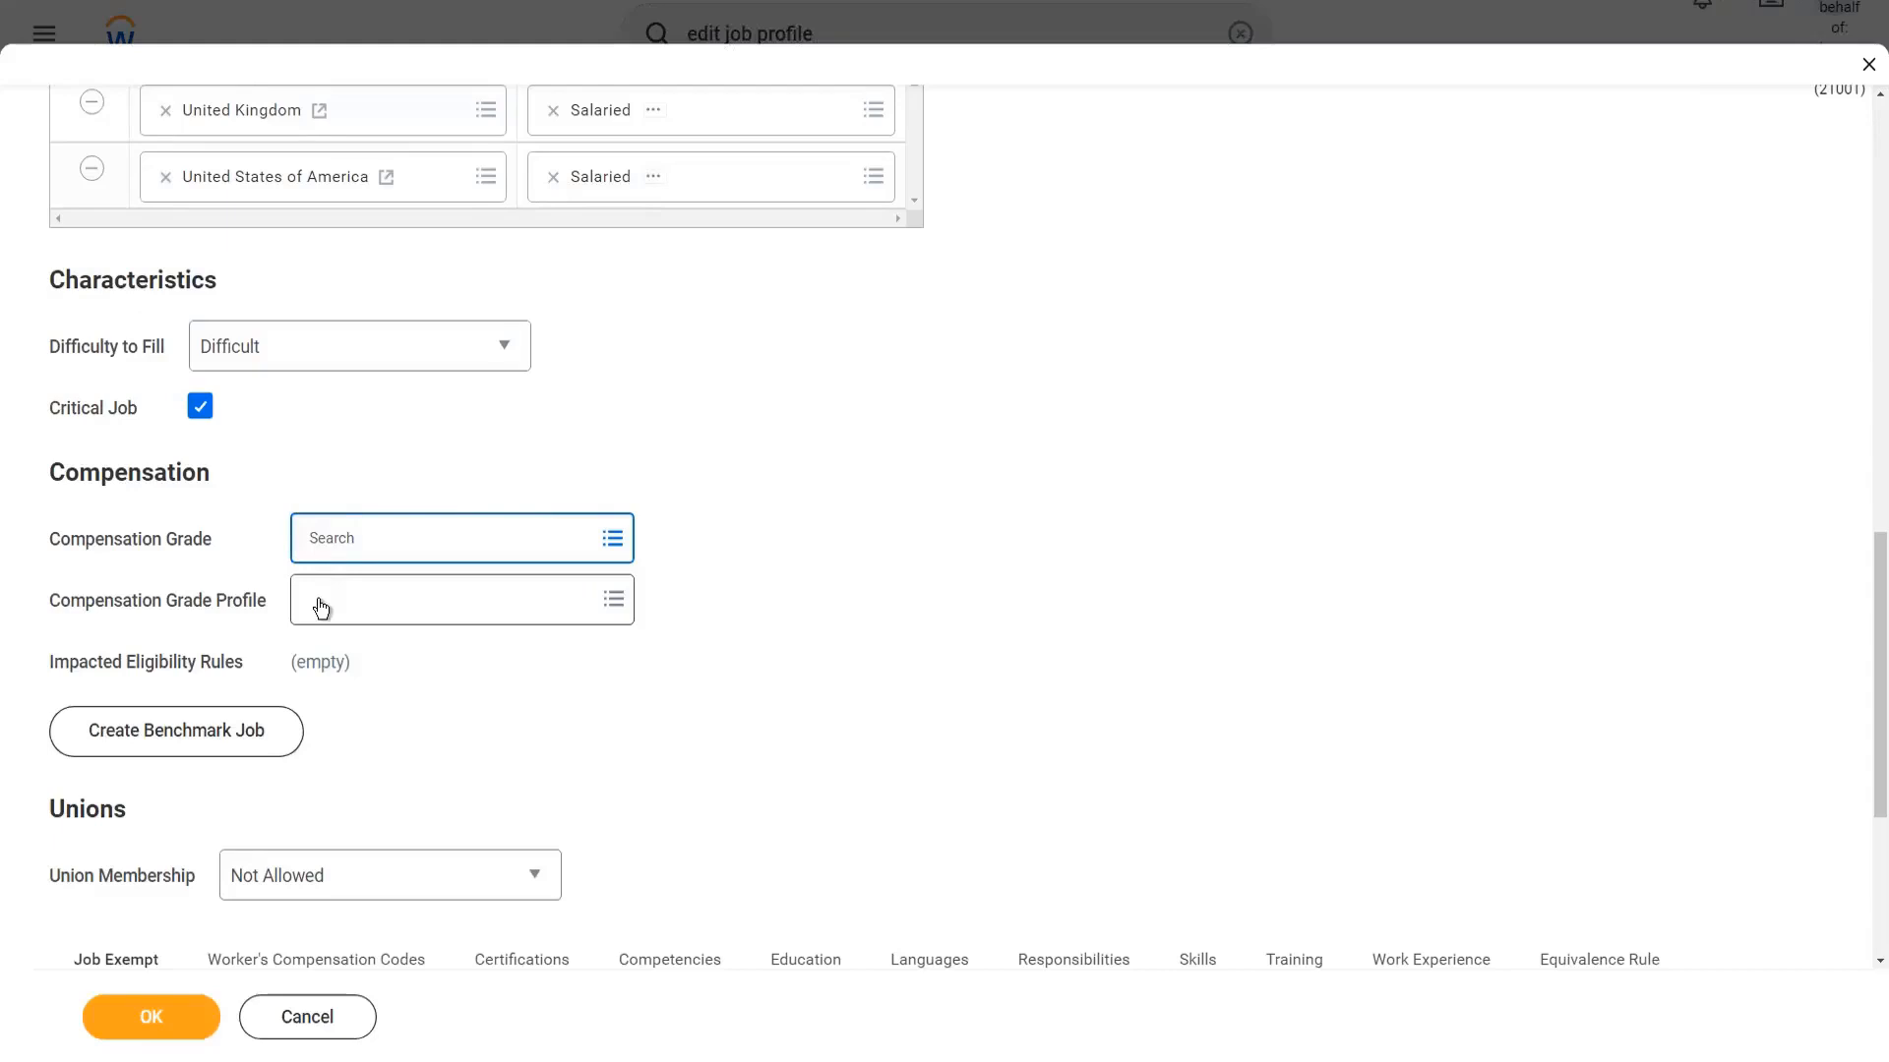
click(535, 604)
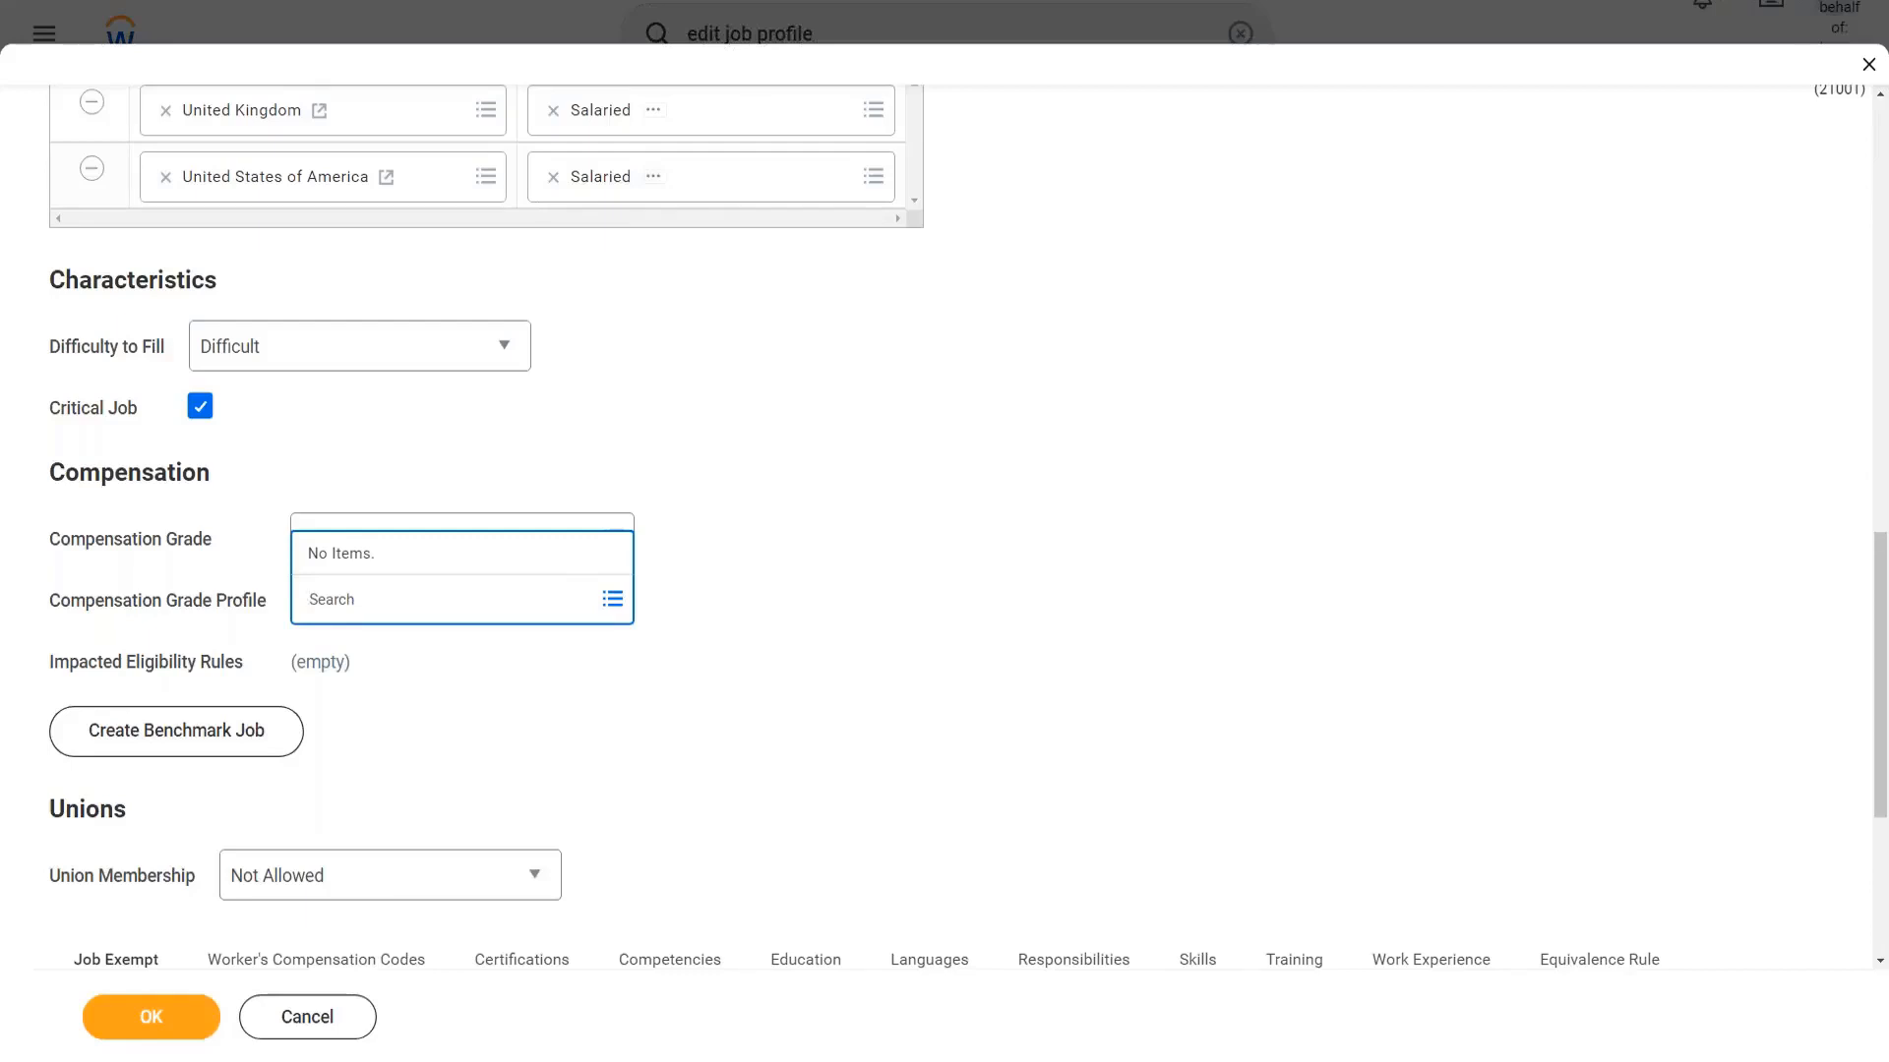
click(676, 517)
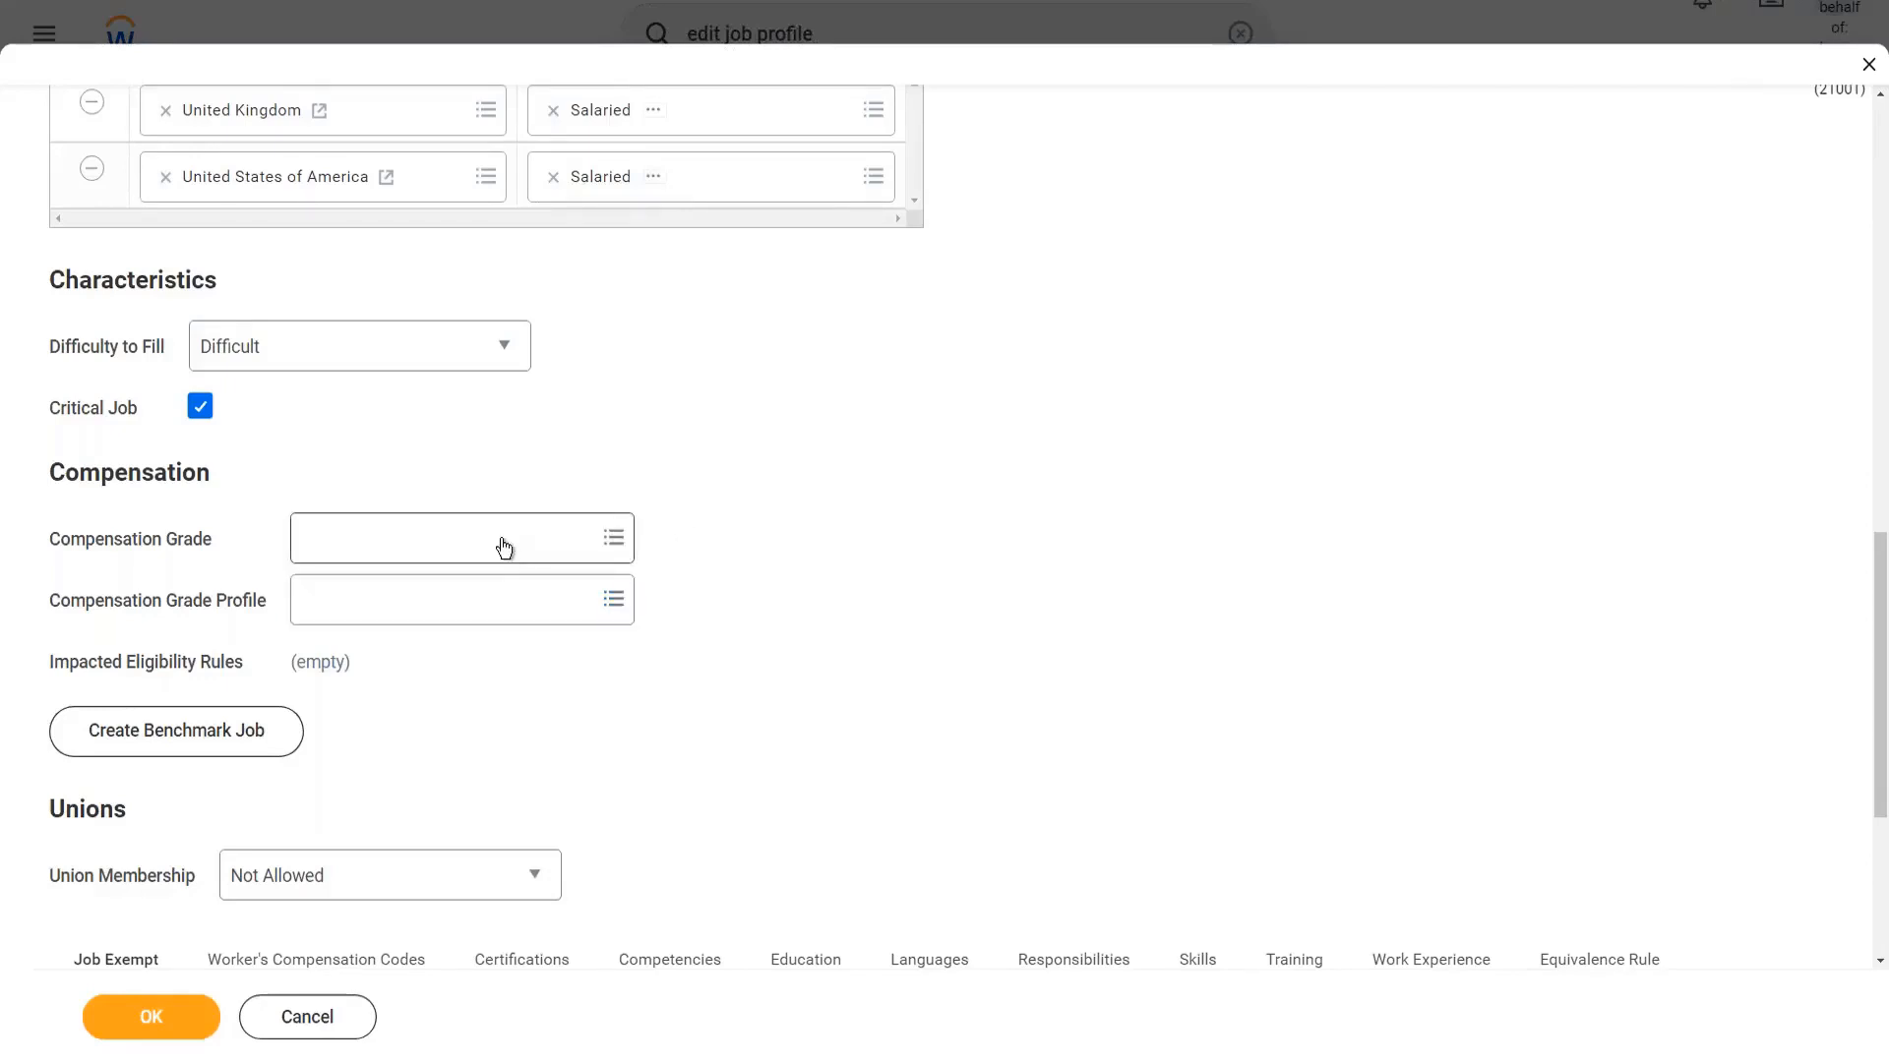
click(505, 548)
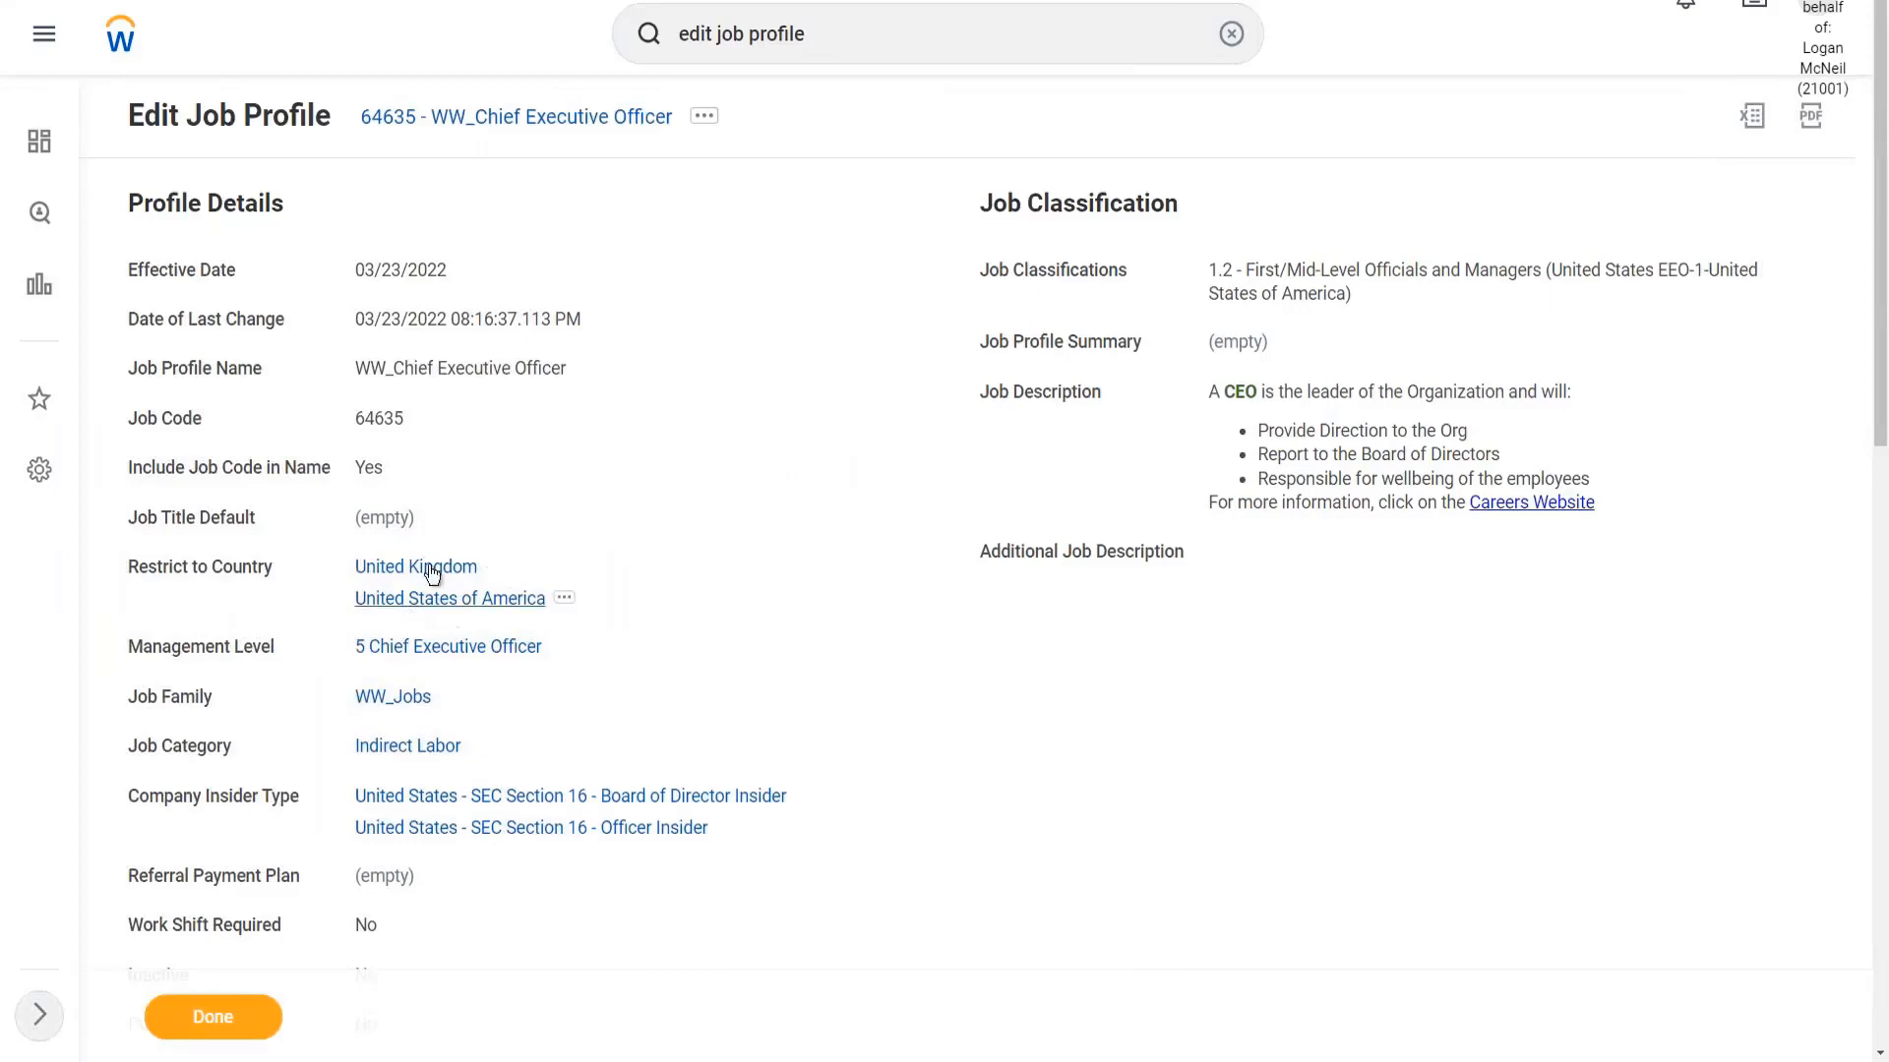
Step: Review the Compensation Grade and Compensation Grade Profile settings on the saved job profile
scroll(797, 624, down, 4)
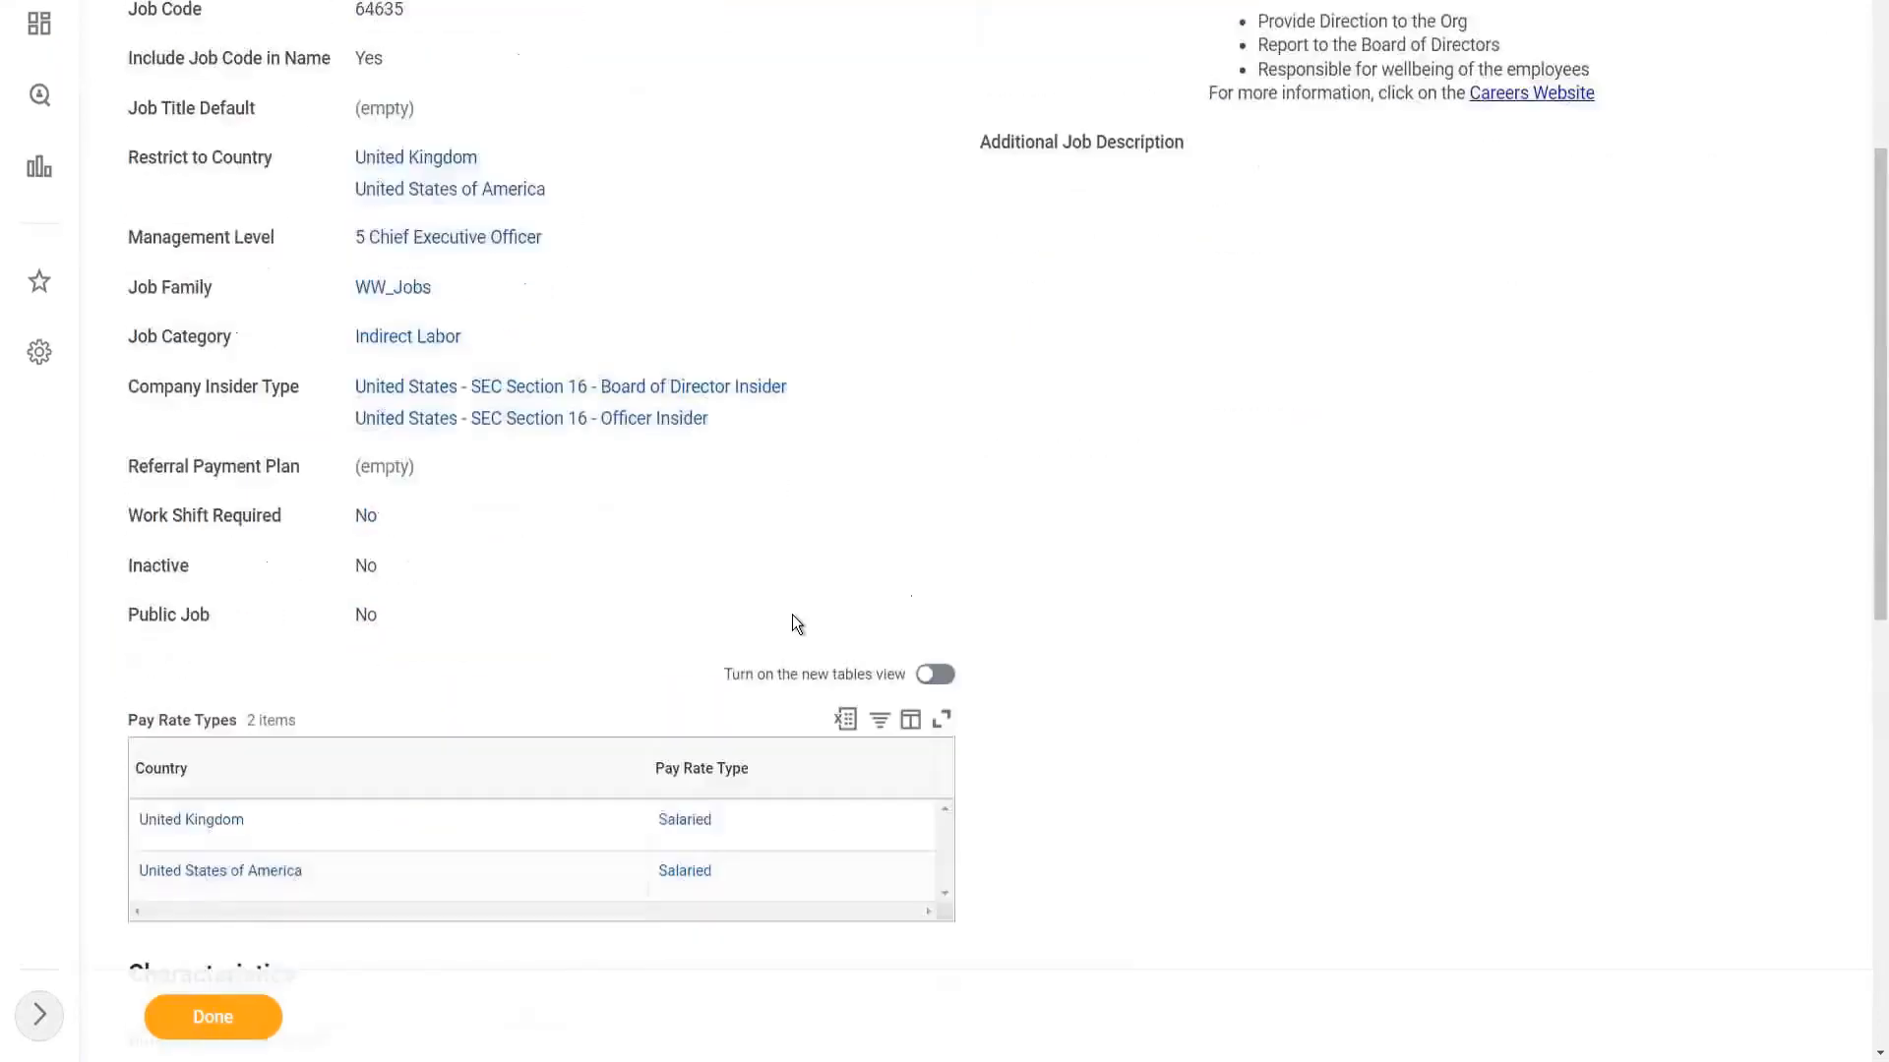
scroll(796, 622, down, 1)
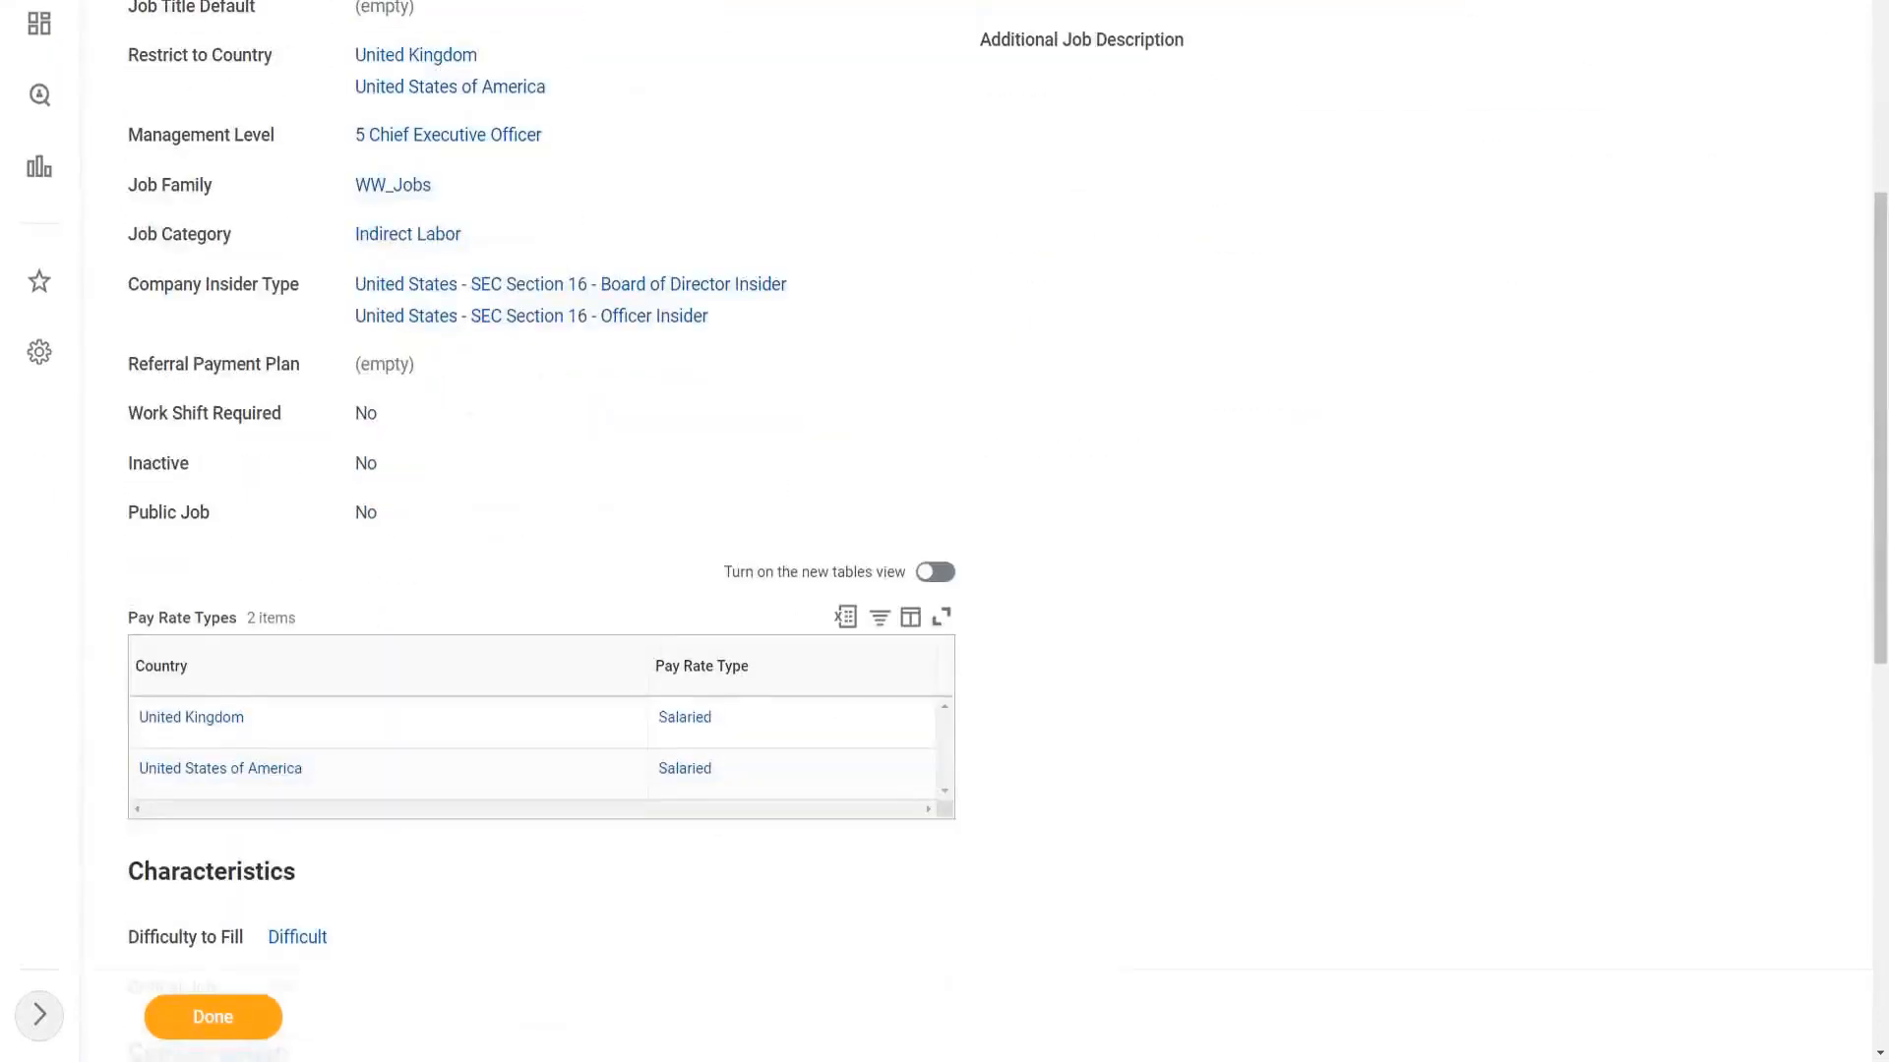
scroll(675, 611, down, 3)
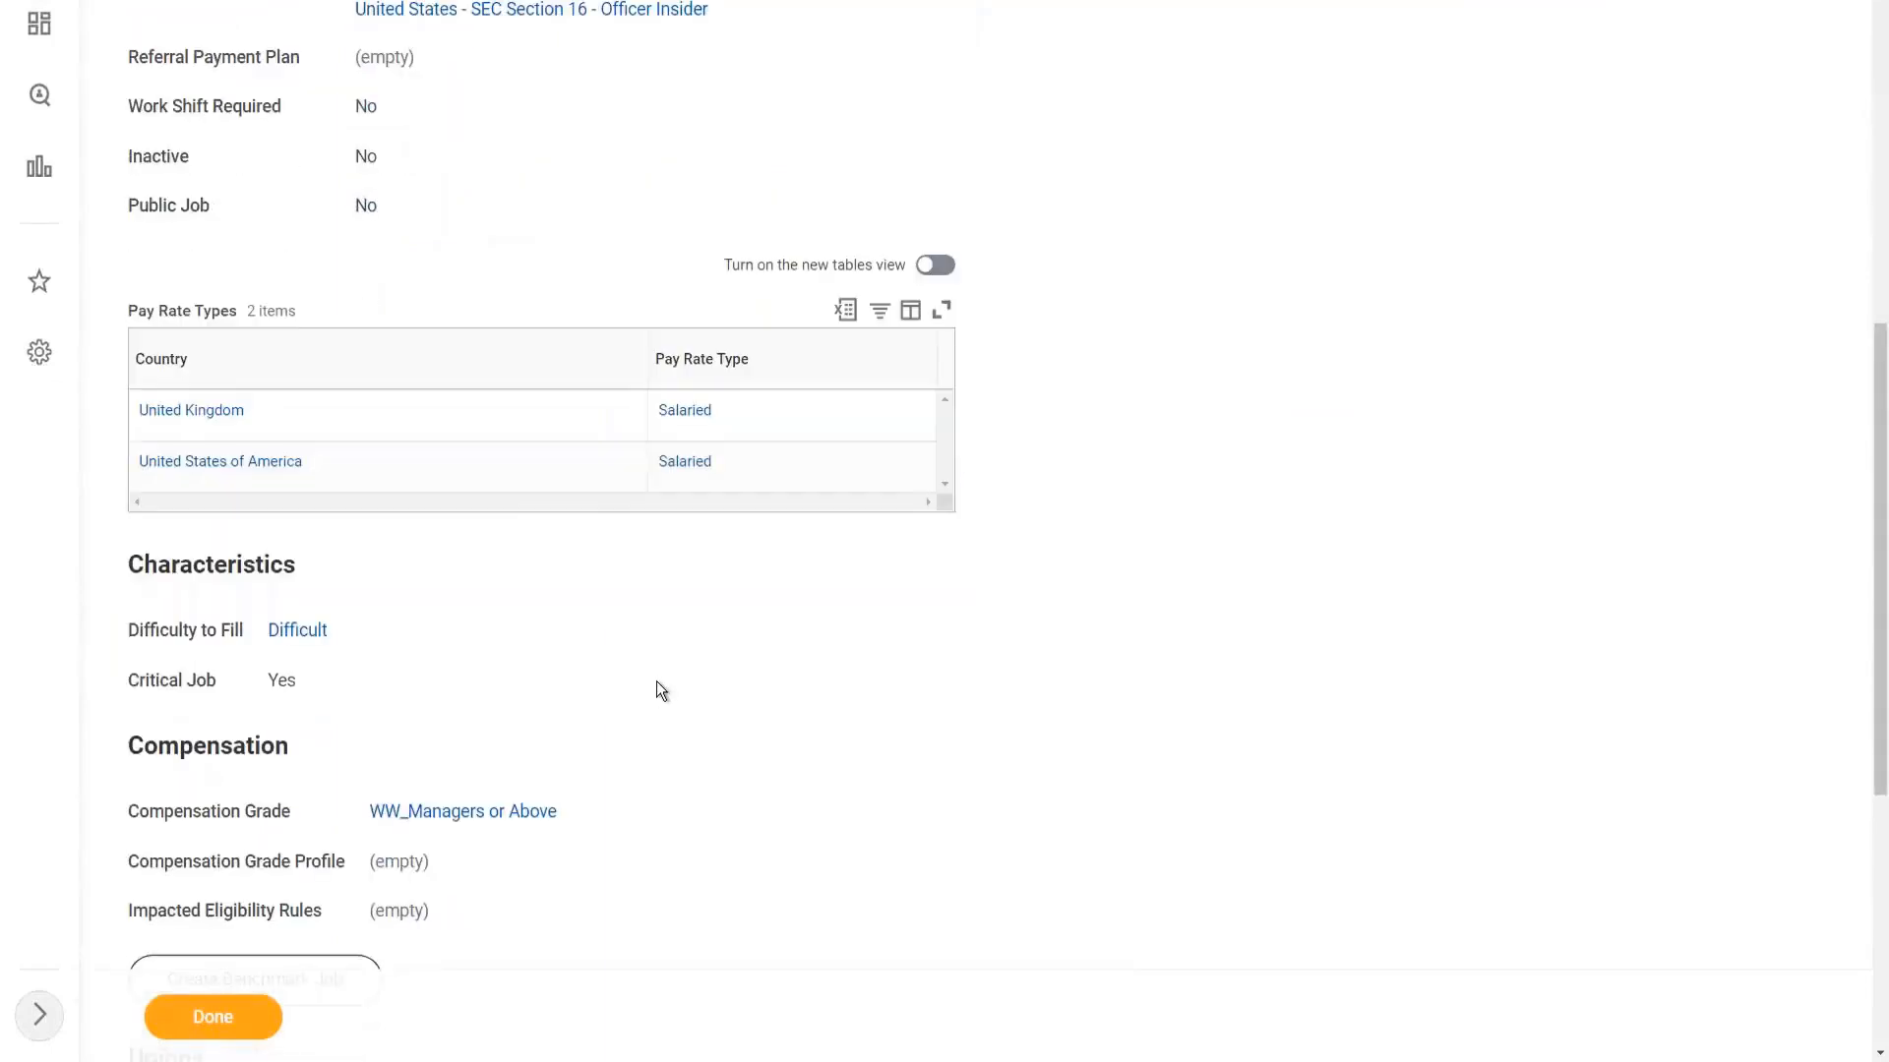
scroll(660, 691, down, 1)
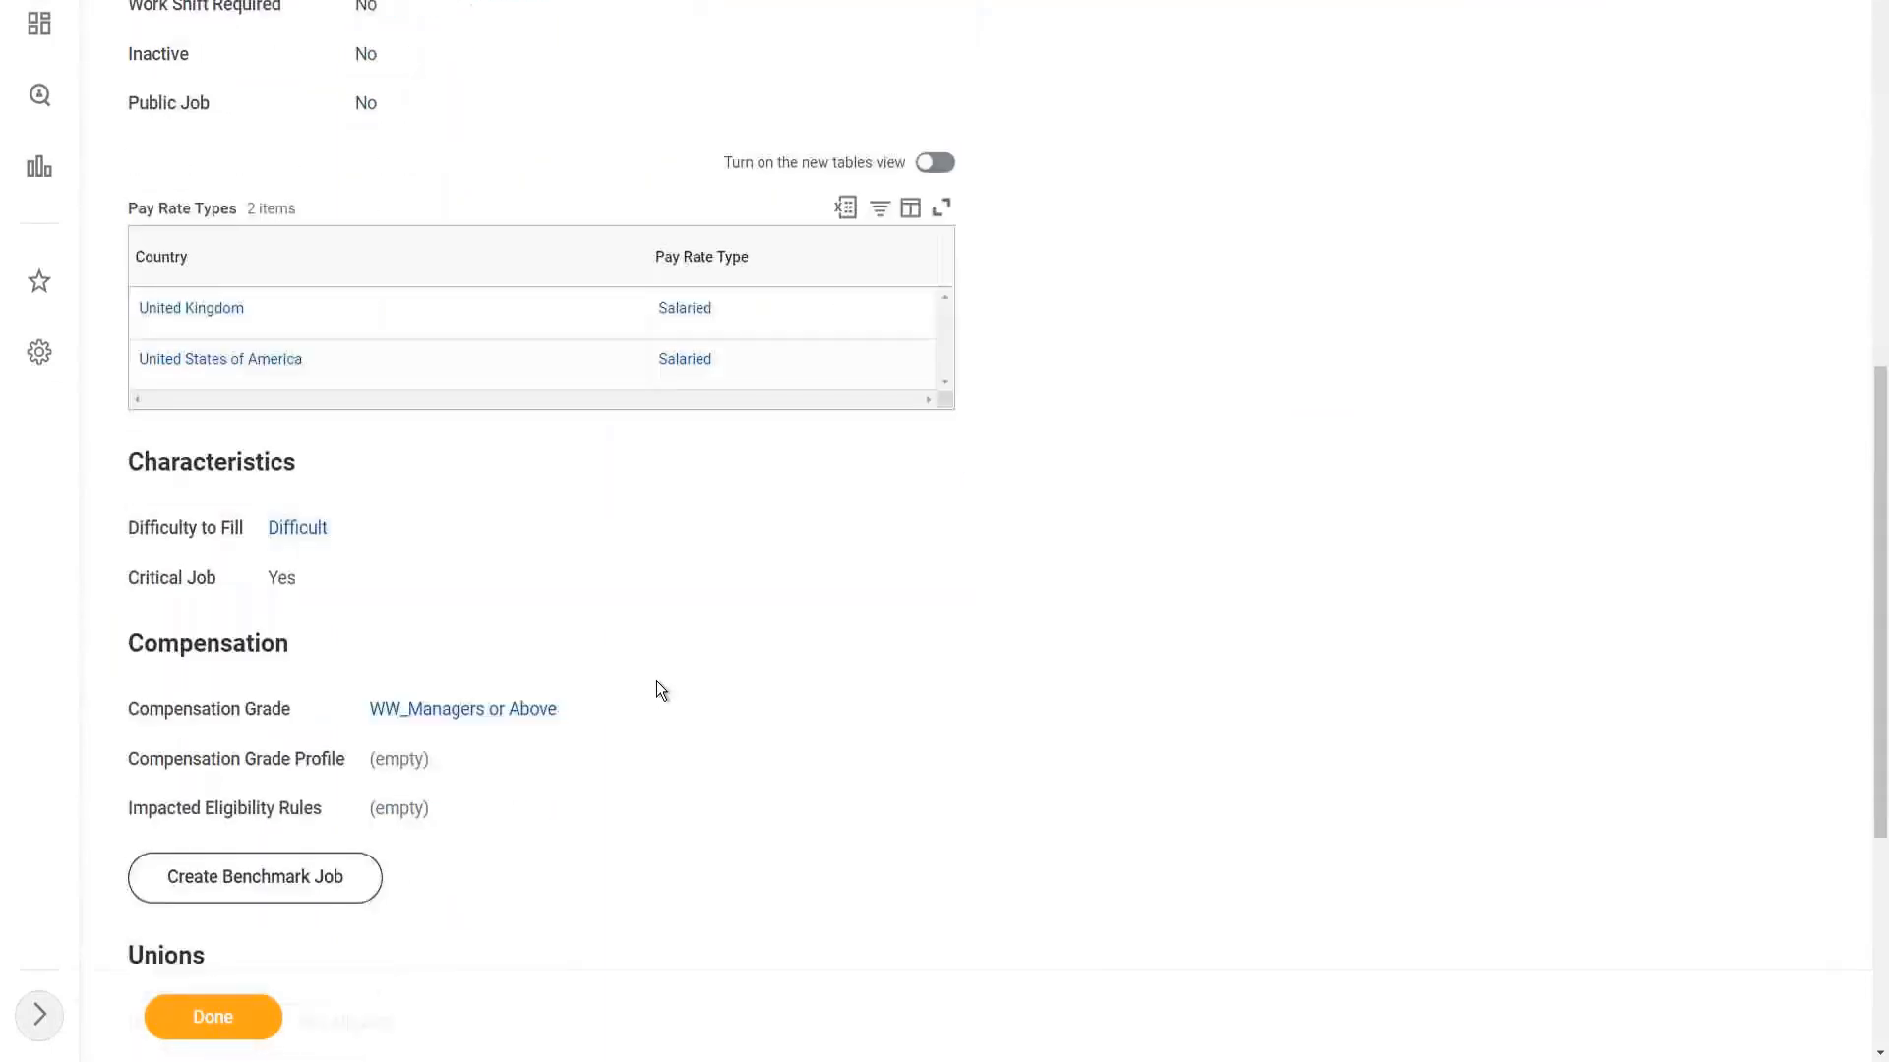
scroll(660, 691, down, 1)
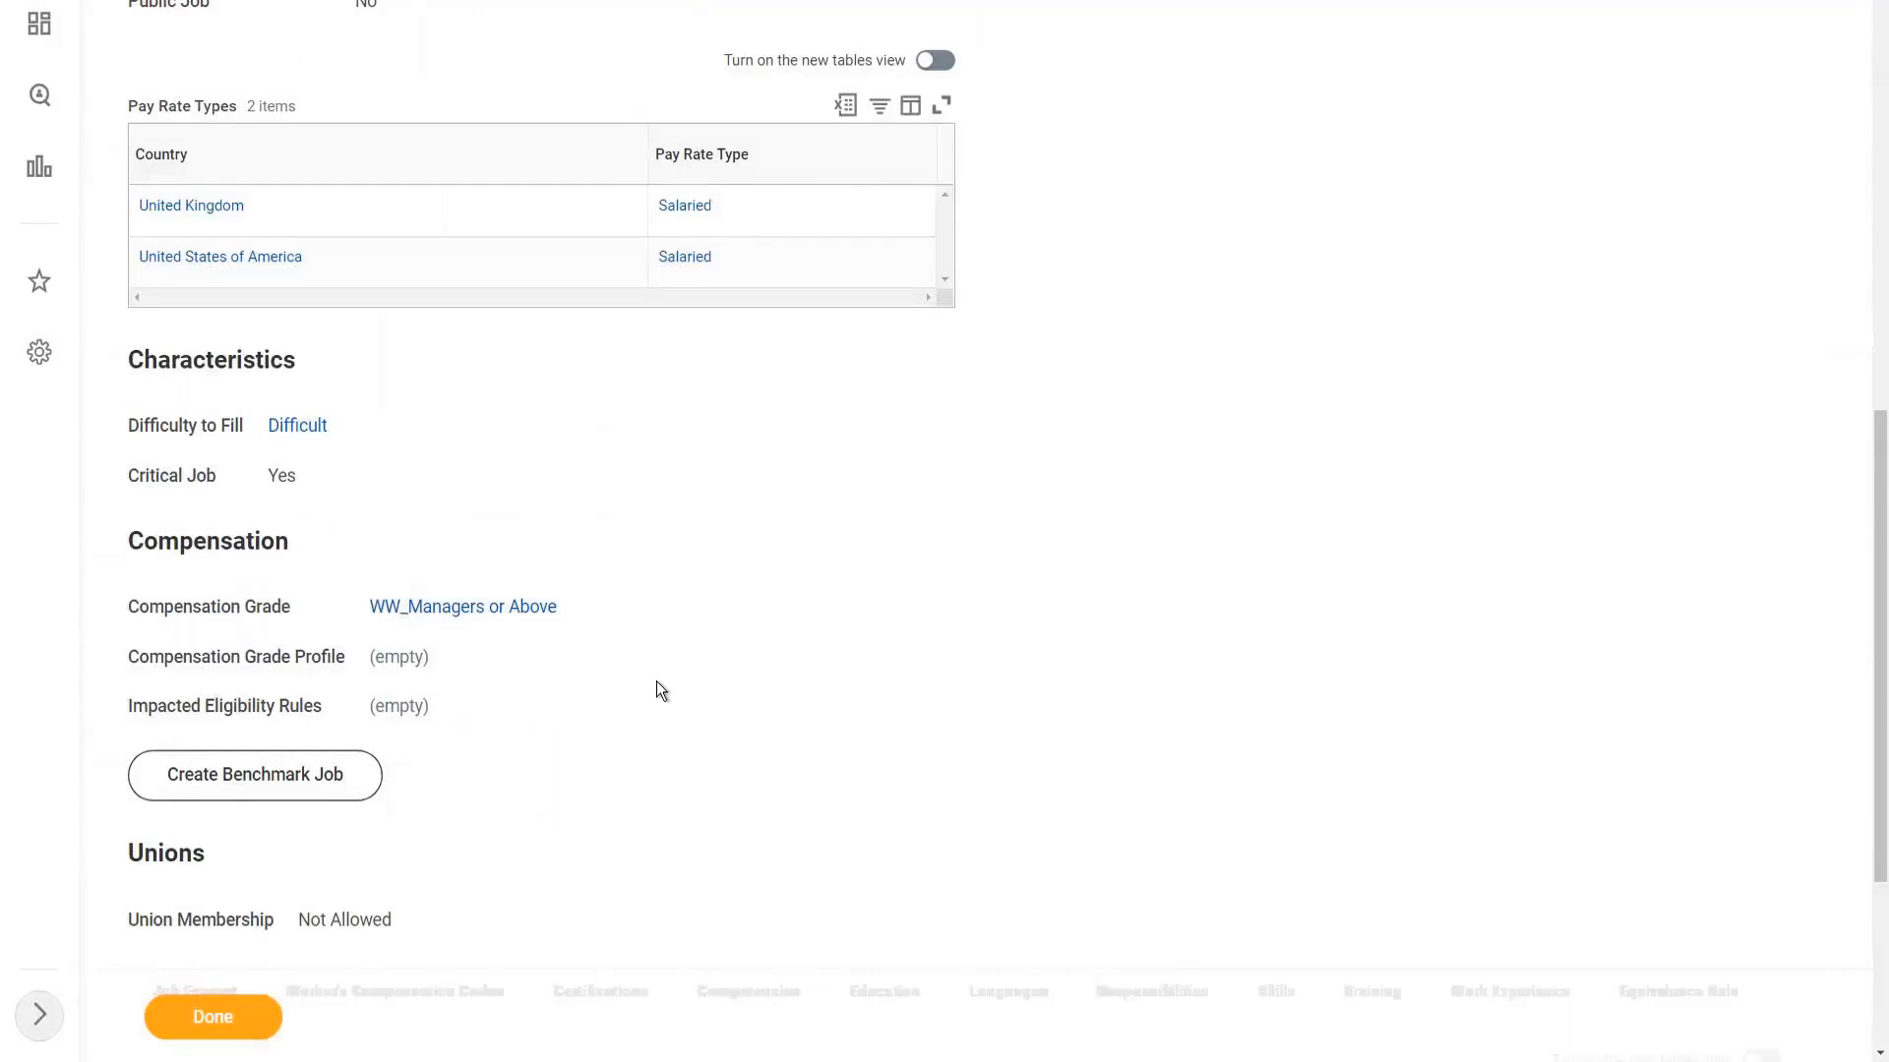